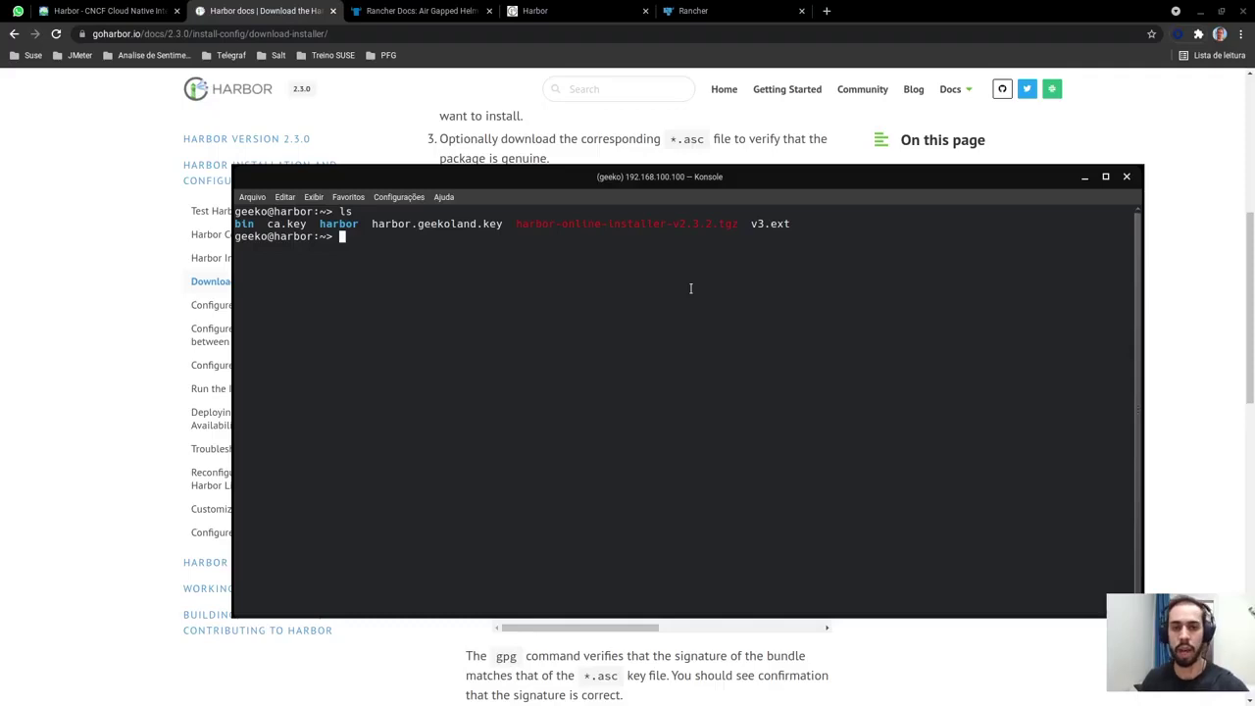
Enter the harbor/ folder and list it, showing install.sh, harbor.yml and the other installer files
double_click(666, 226)
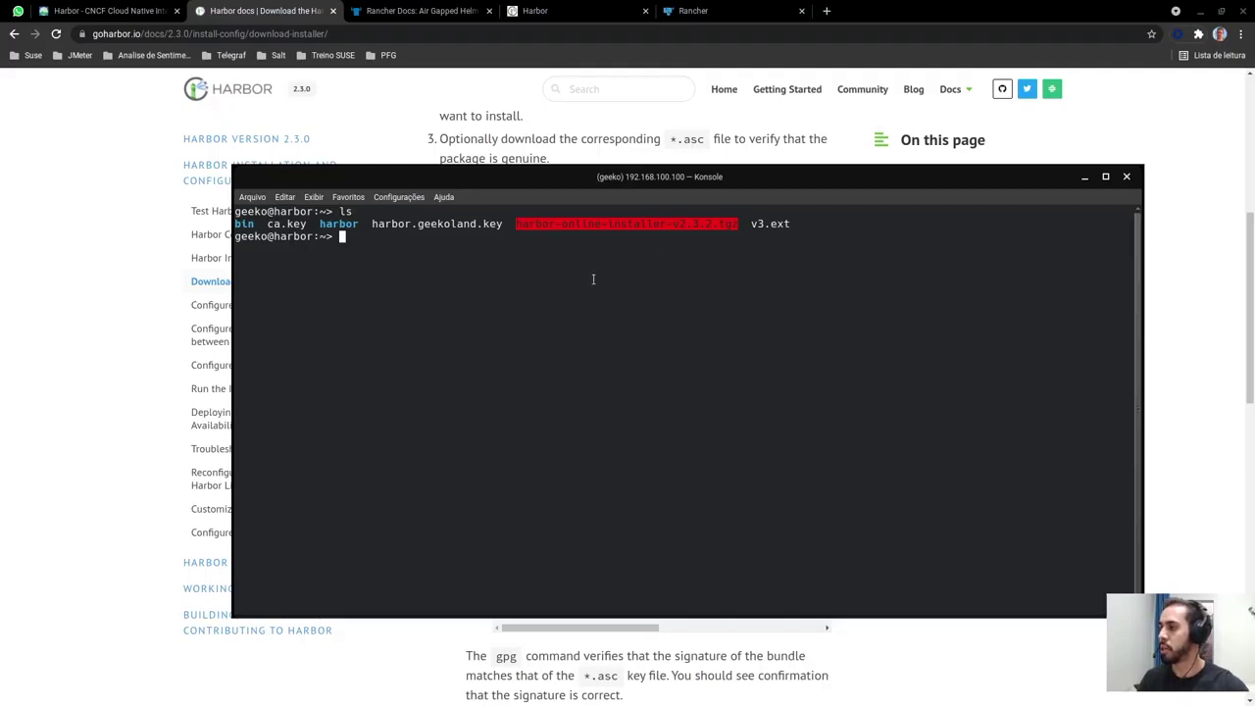
click(395, 260)
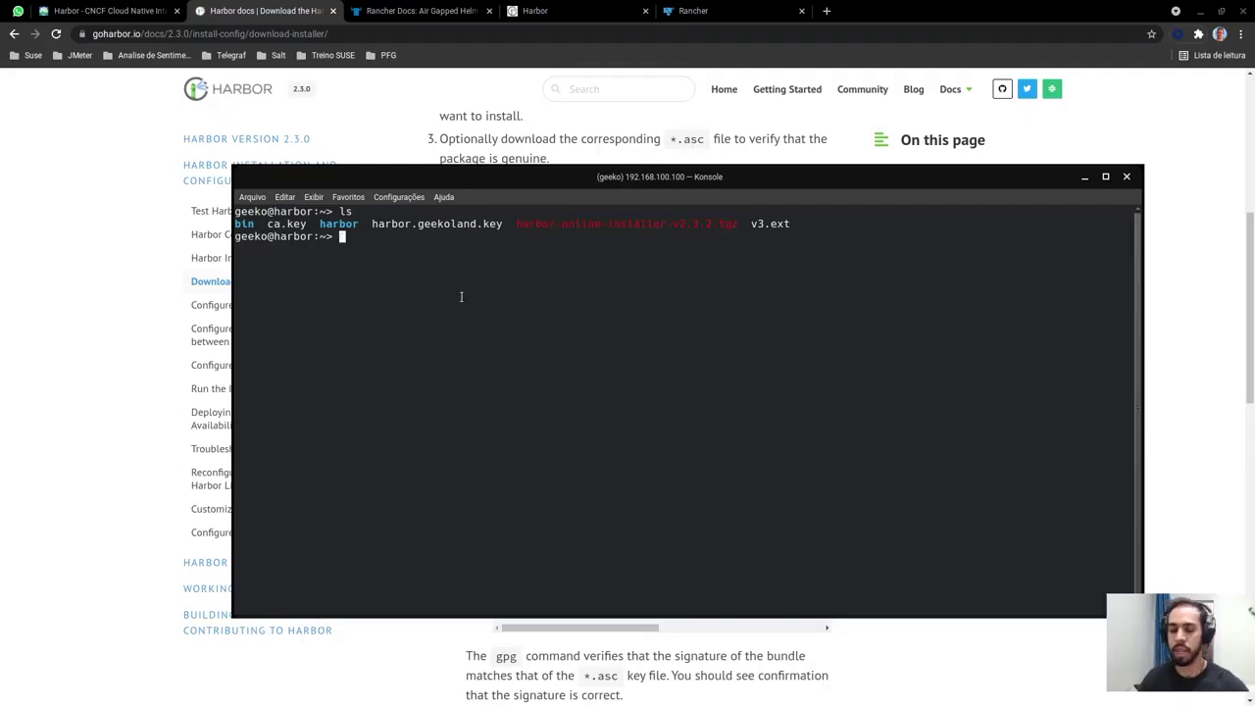
text(cd harbor/)
key(Return)
text(ls)
key(Return)
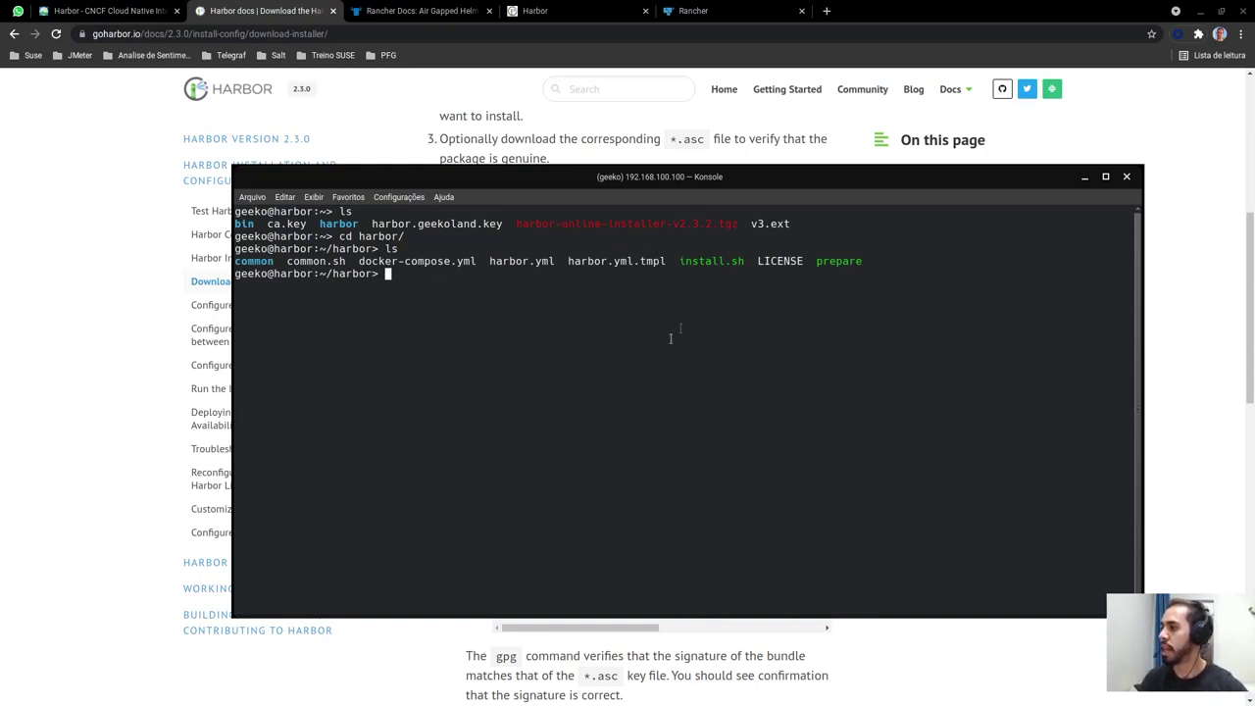
double_click(707, 260)
click(701, 314)
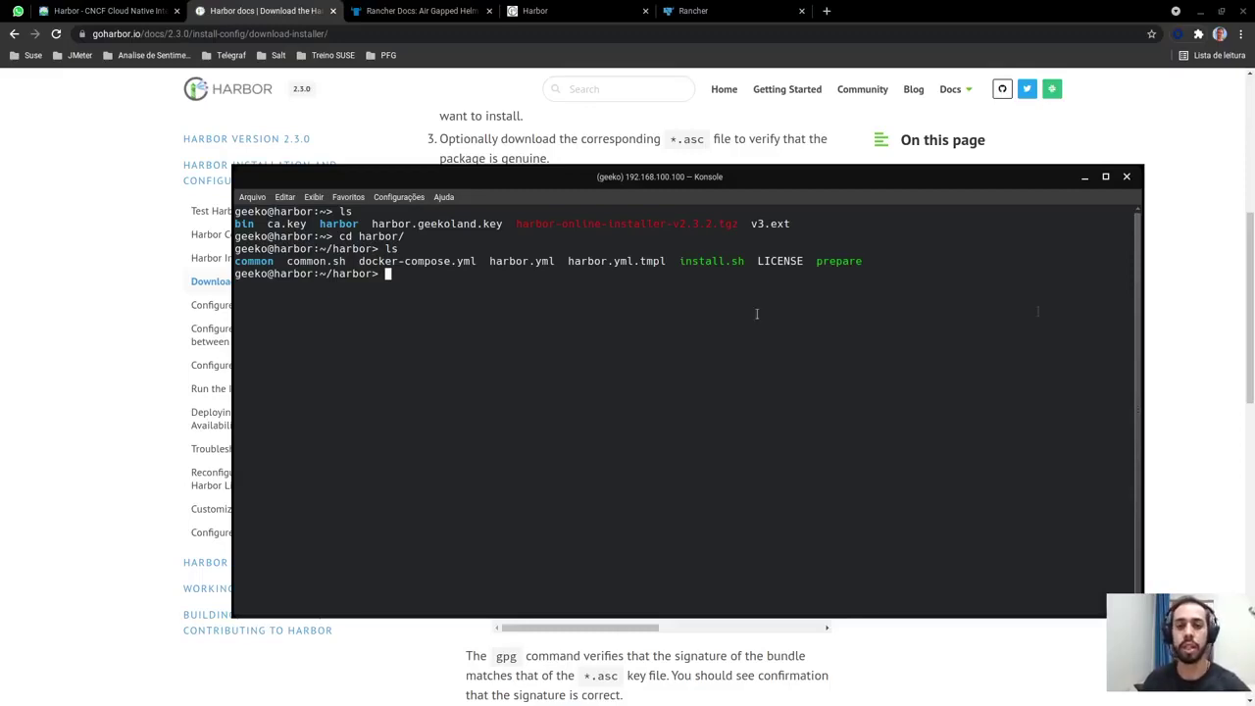
Log in to the Harbor web portal as admin with the administrator password
click(575, 14)
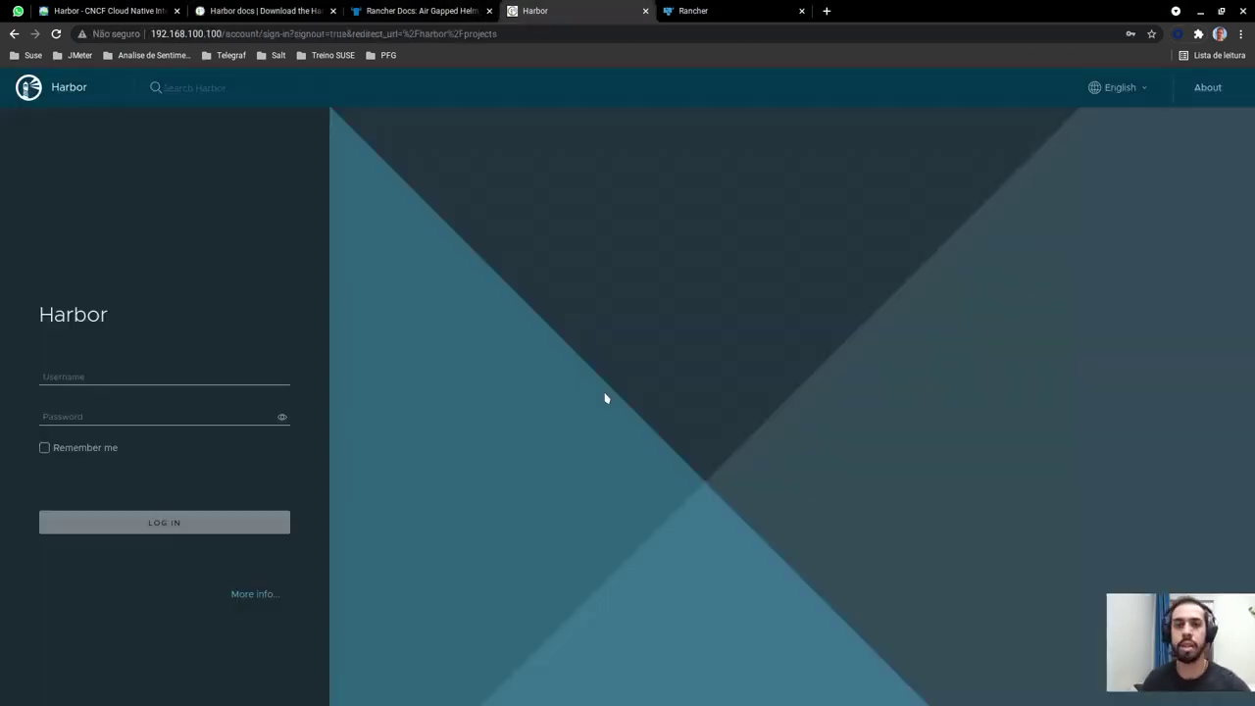
click(57, 377)
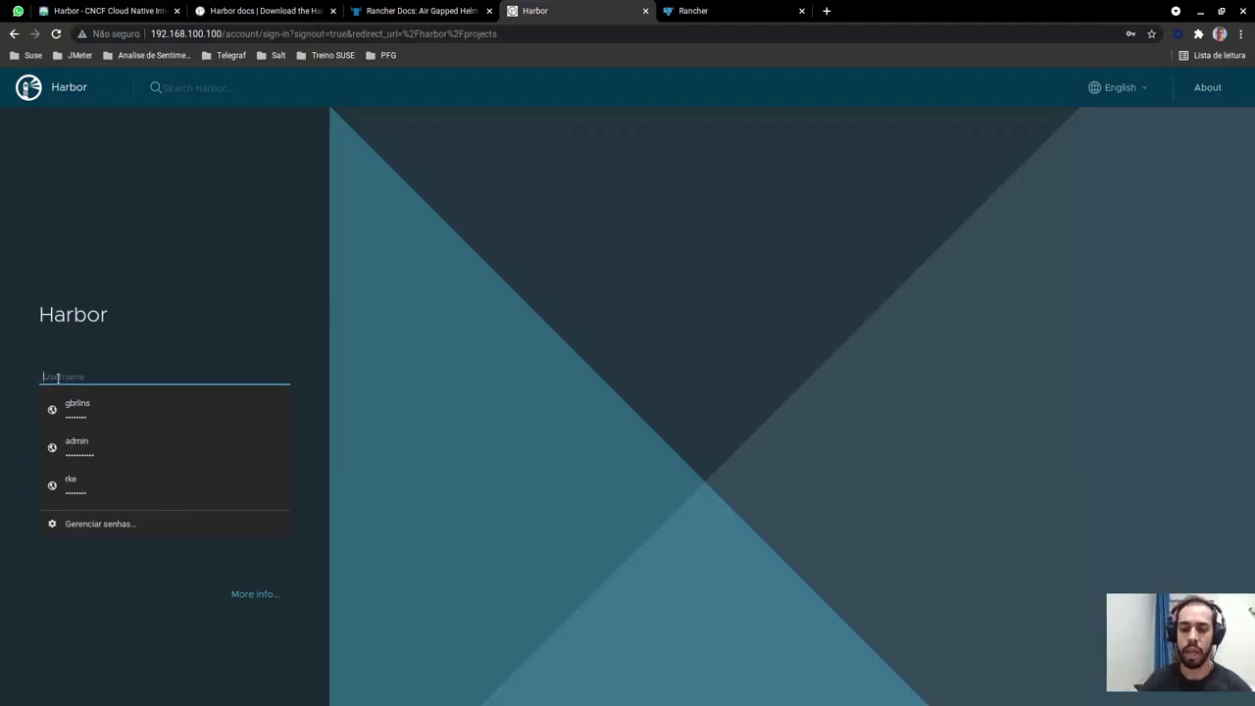
text(admin)
key(Tab)
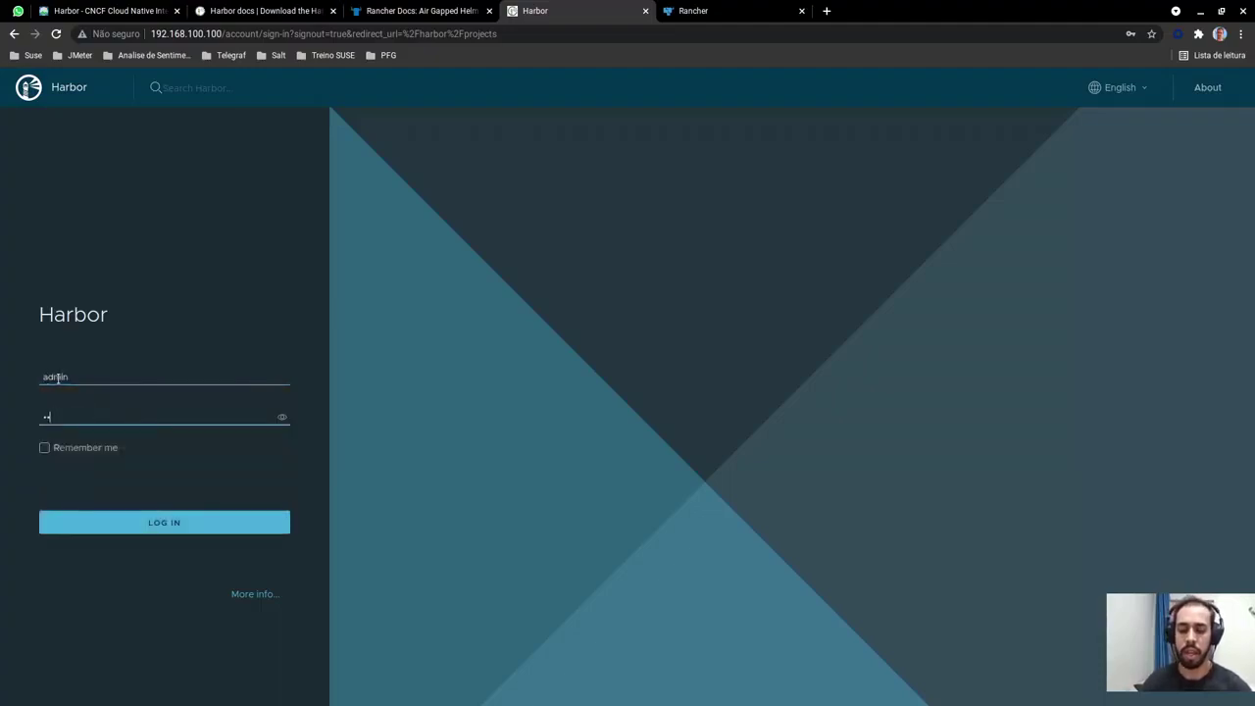
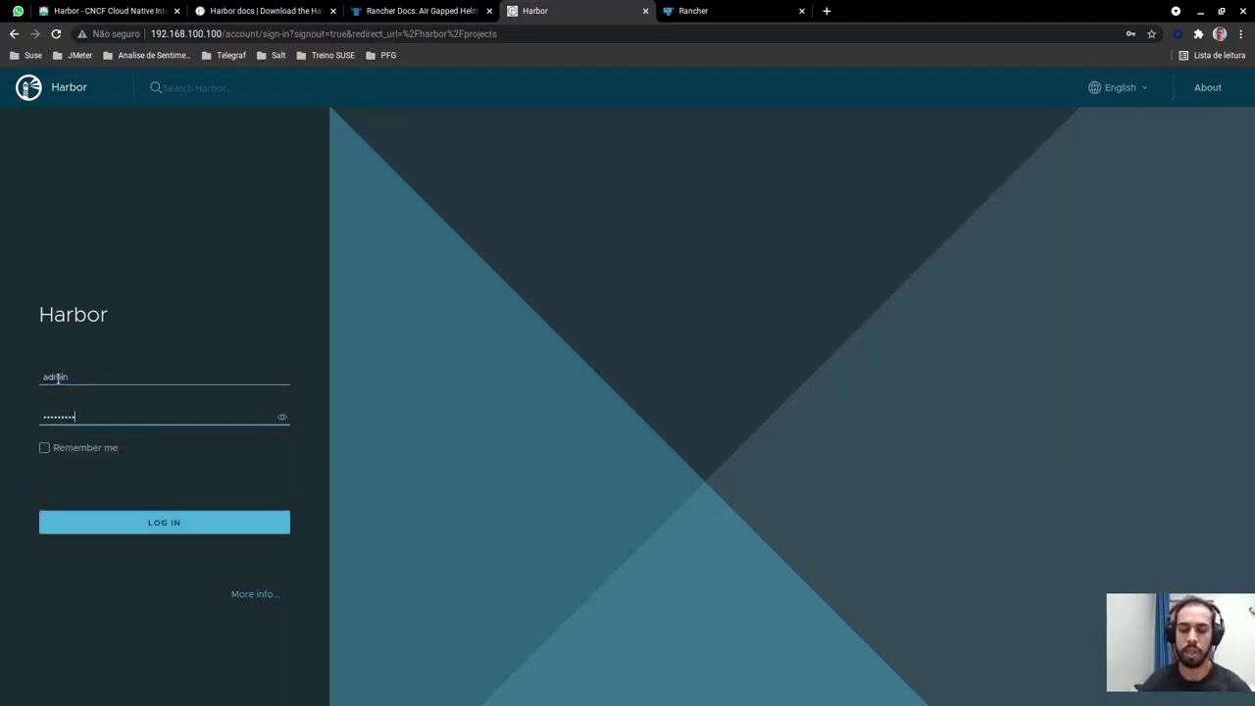
key(Return)
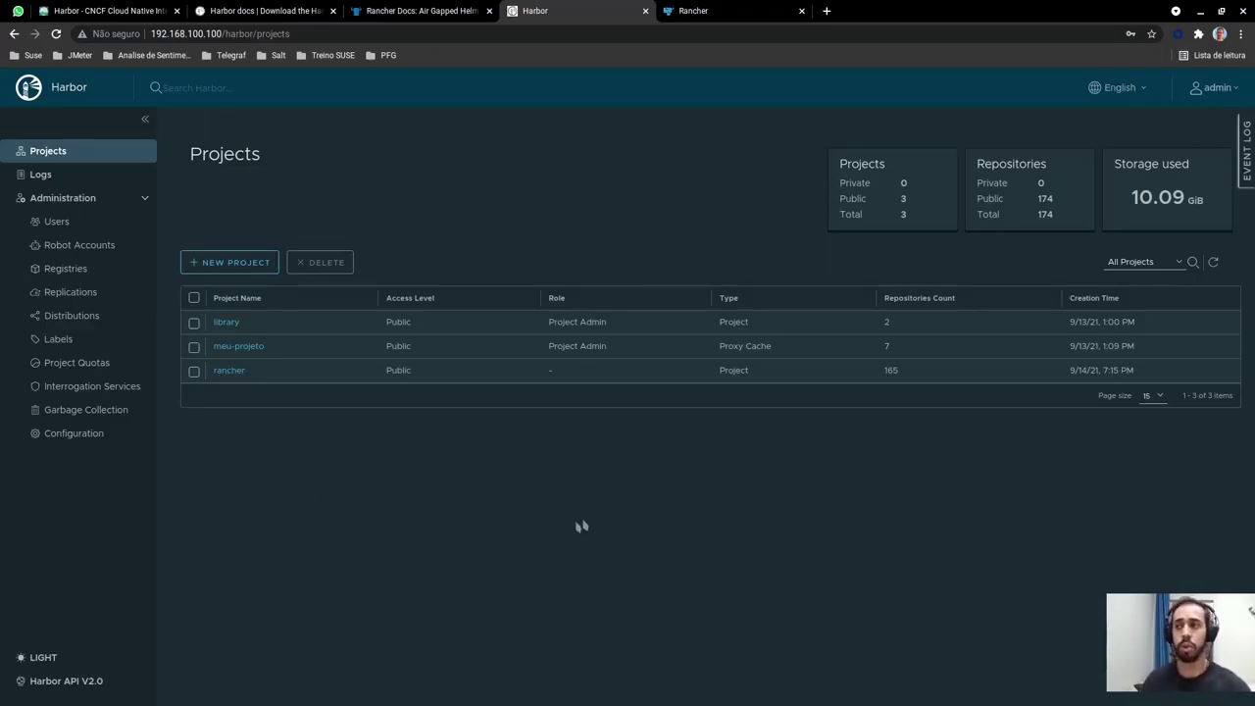
click(46, 228)
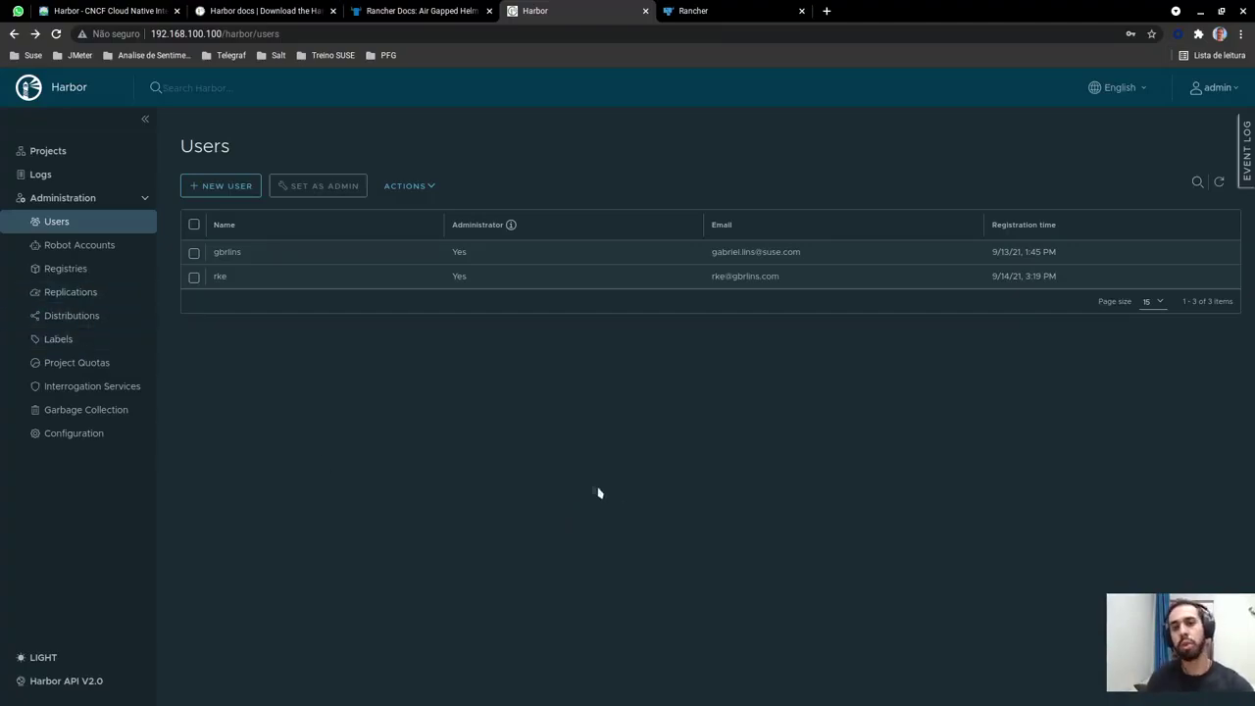
click(41, 157)
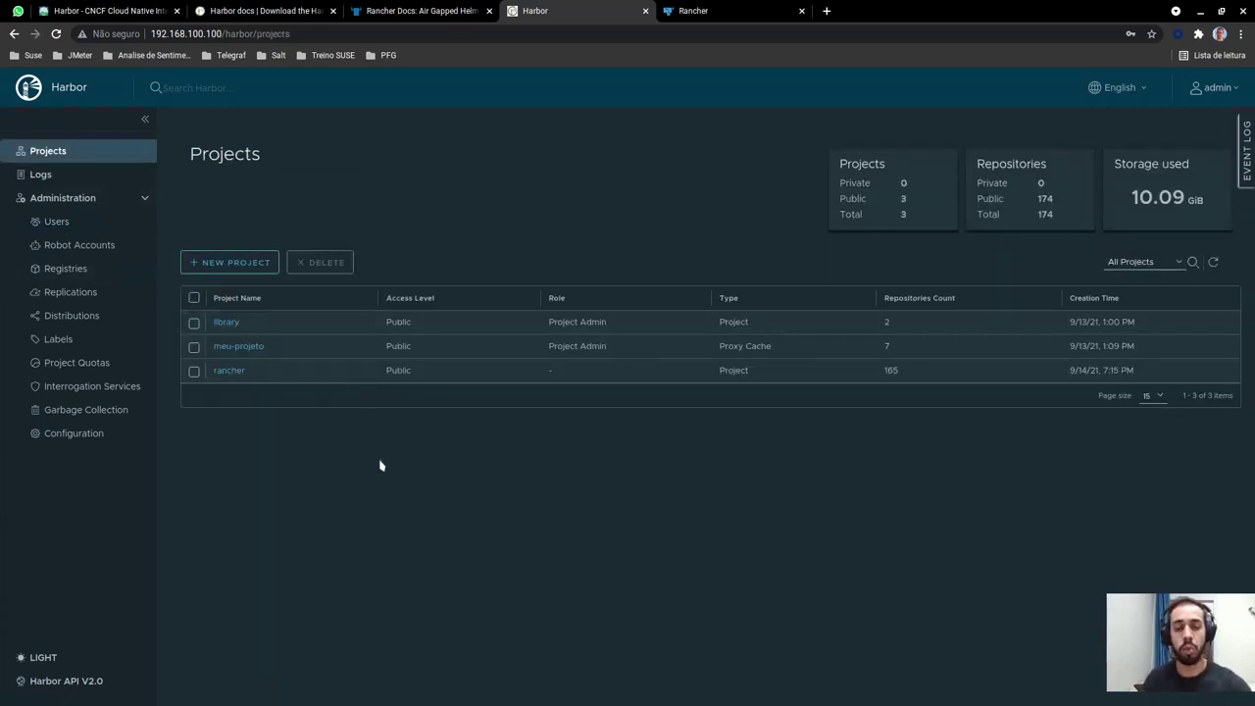
Open the rancher project's repository list and increase its page size
click(231, 371)
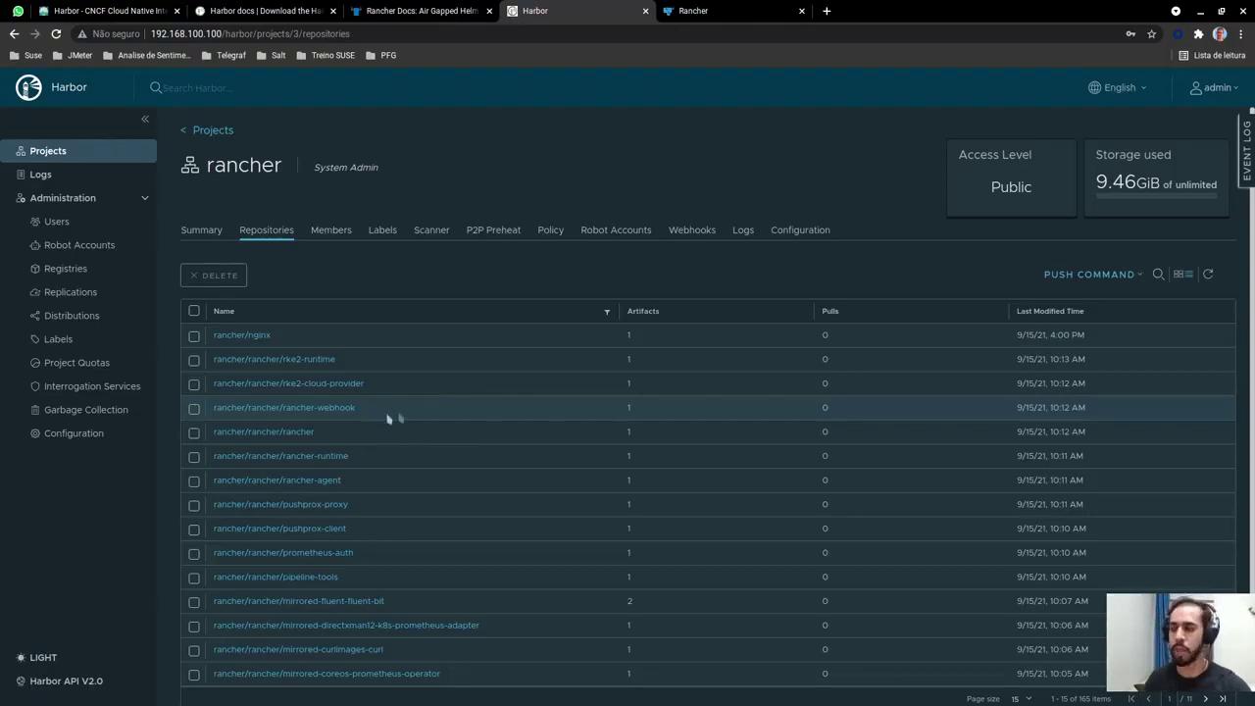
scroll(538, 419, down, 1)
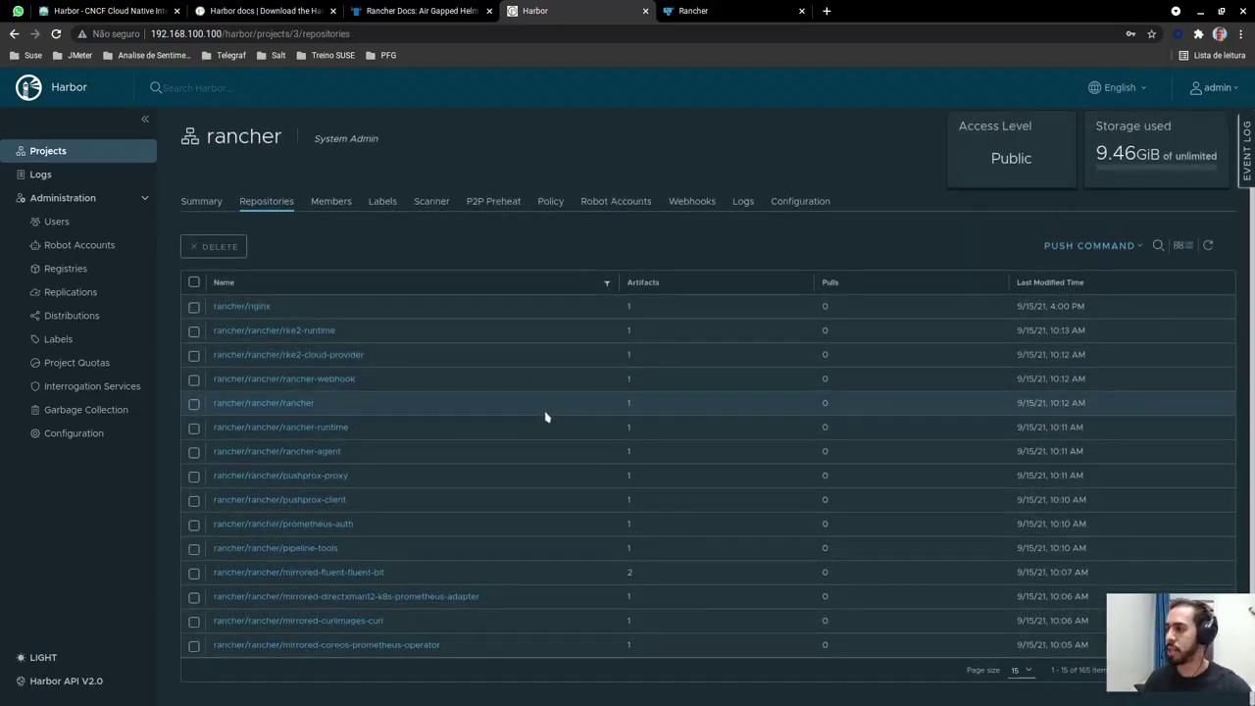
click(1023, 671)
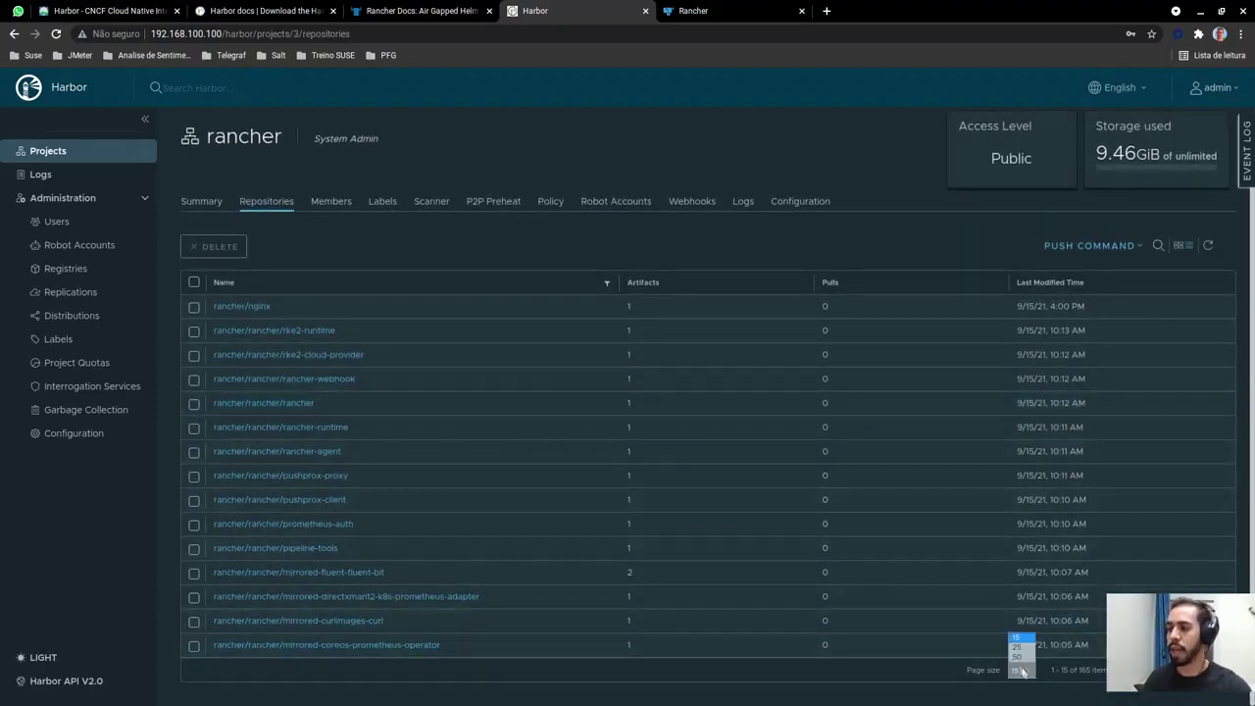
click(1020, 654)
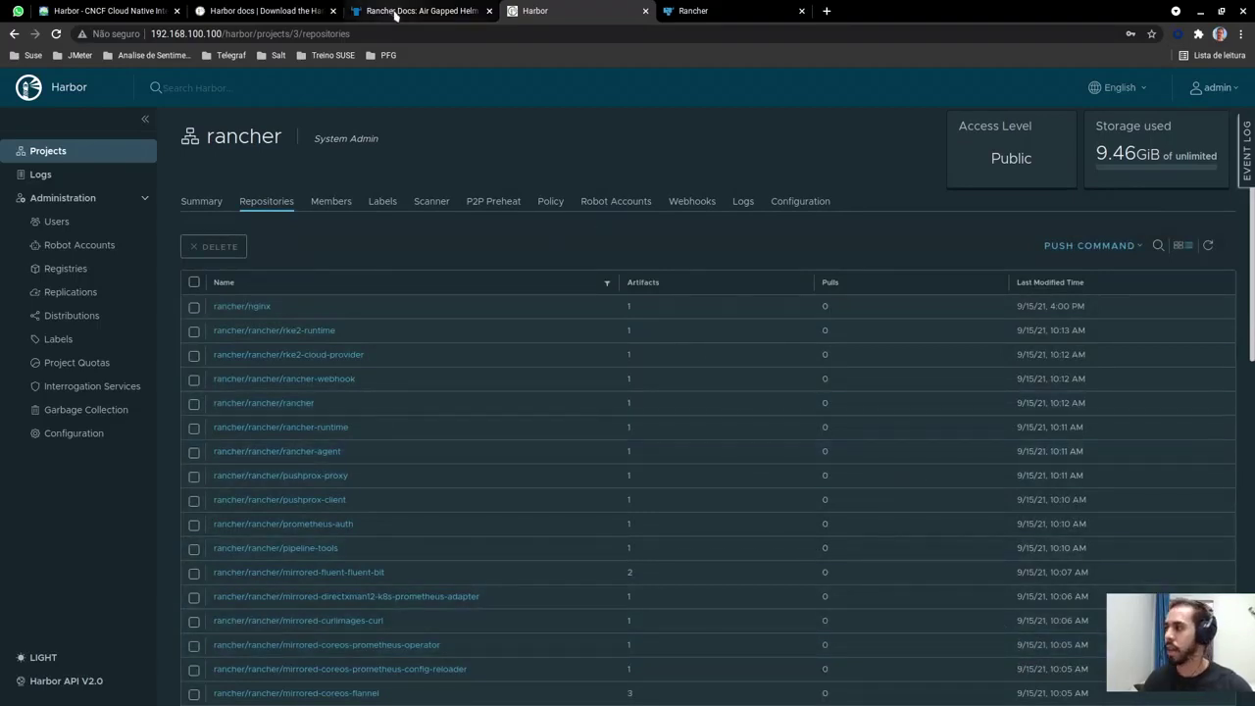
Open the '1. Set up infrastructure and private registry' page in Rancher Docs
click(395, 12)
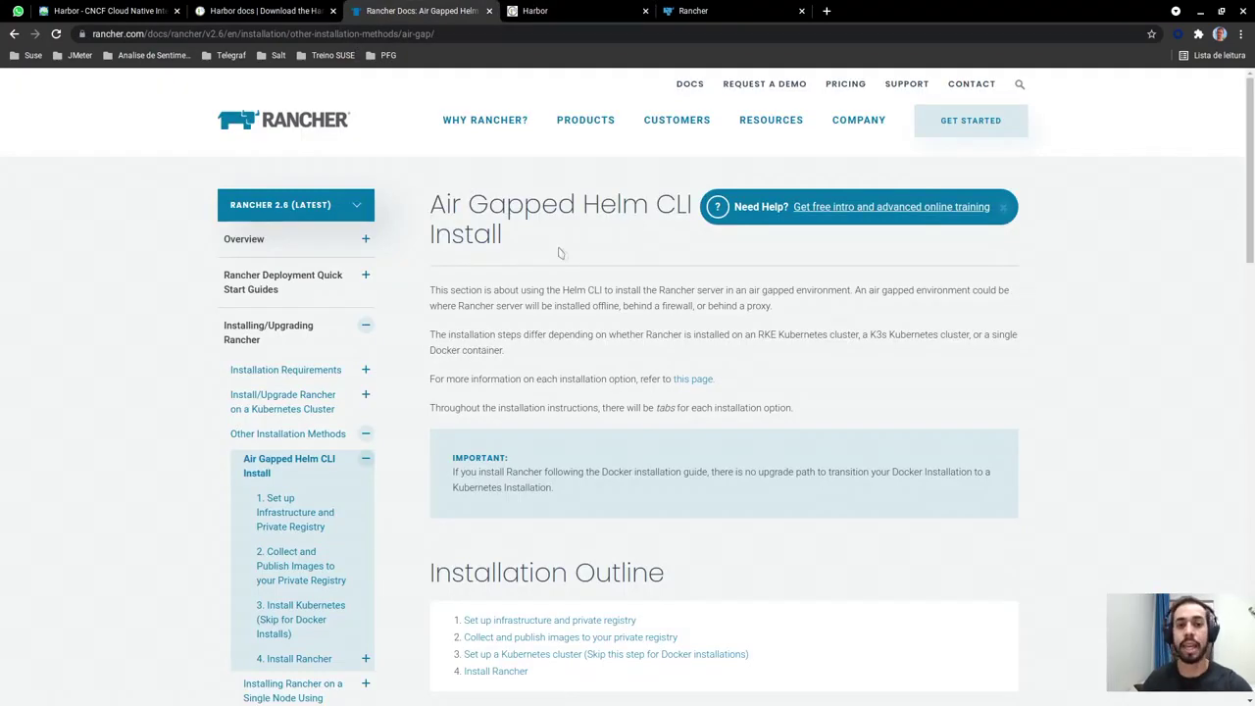
scroll(585, 324, down, 2)
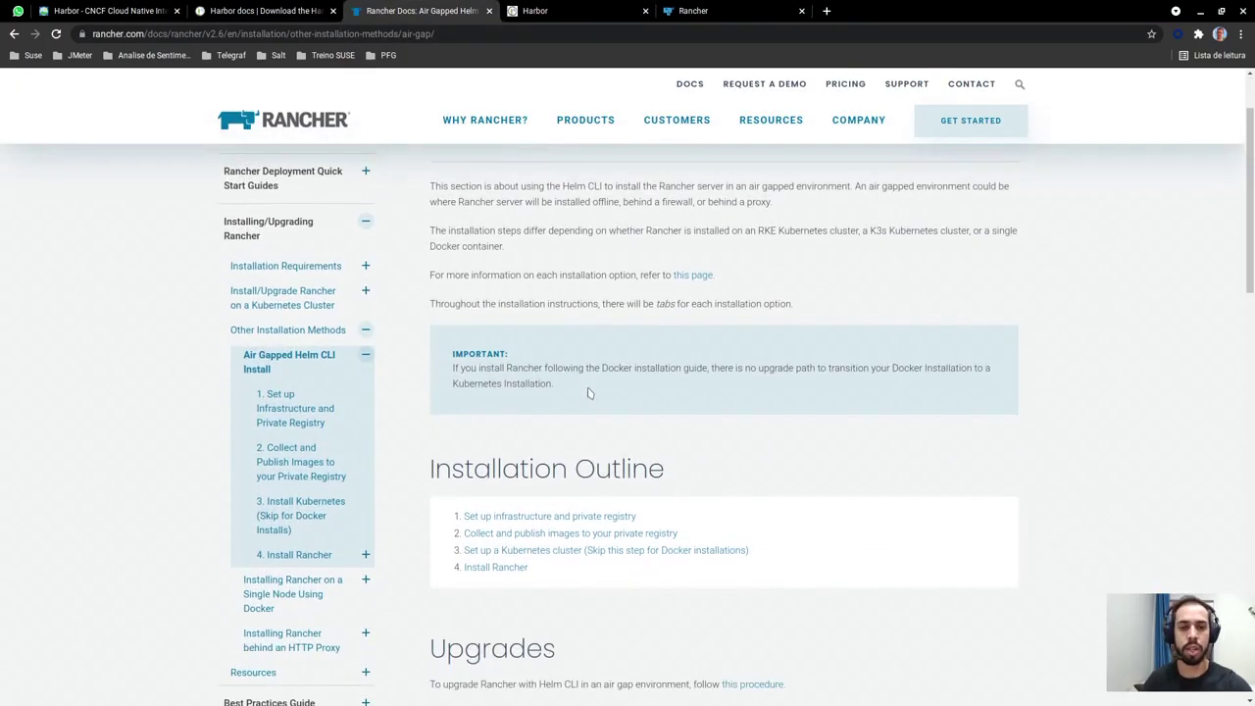
scroll(589, 407, down, 1)
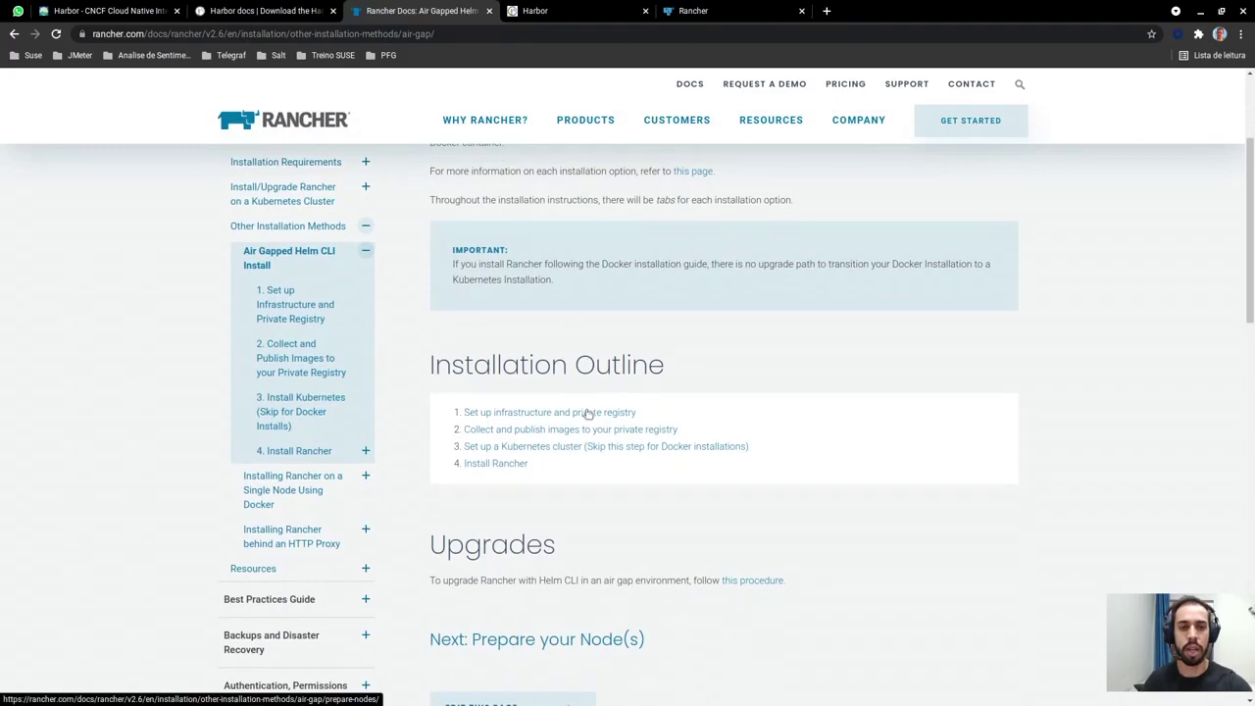
click(586, 414)
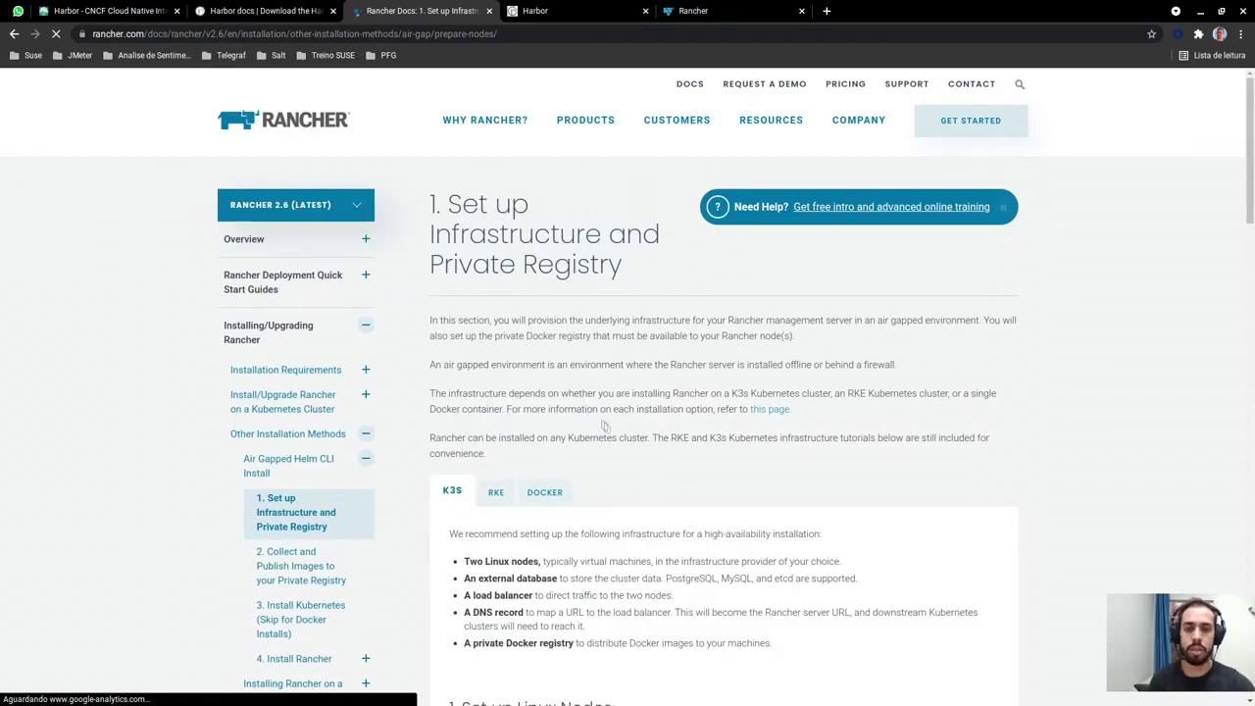
Select the RKE tab and read through the node, load balancer, DNS and registry requirements
scroll(599, 427, down, 2)
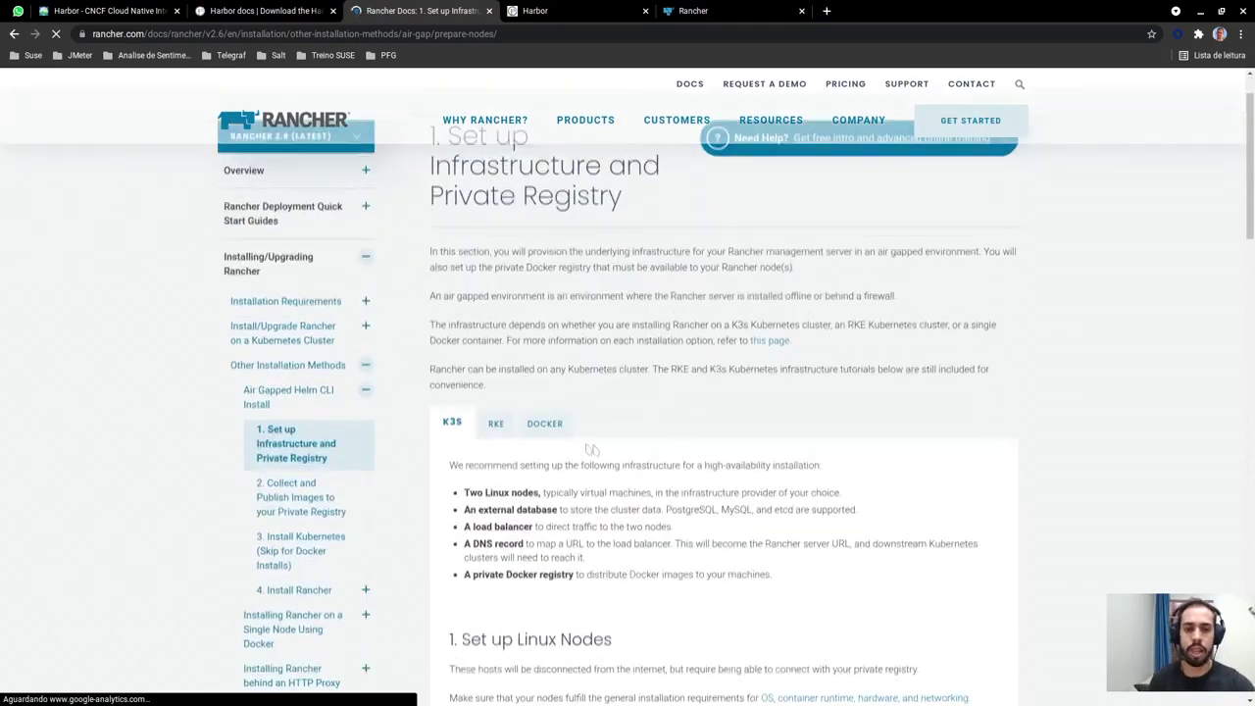
click(495, 423)
scroll(720, 461, down, 1)
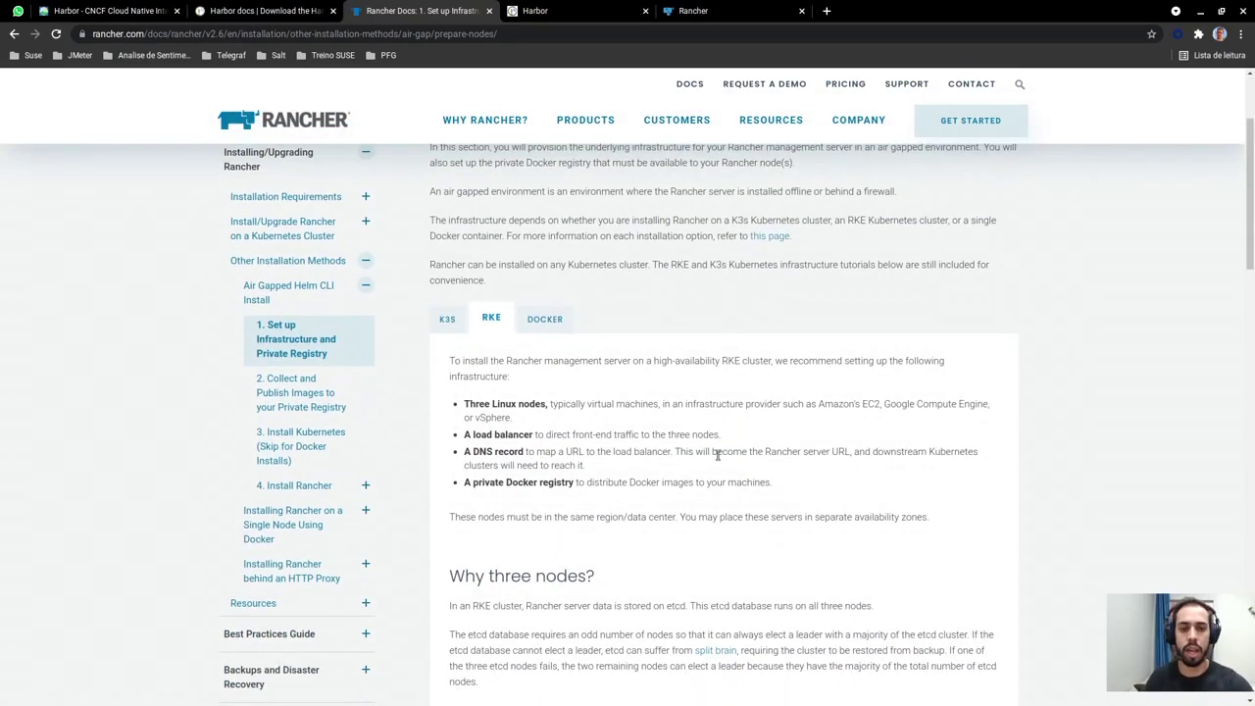
scroll(720, 461, down, 3)
scroll(720, 466, down, 4)
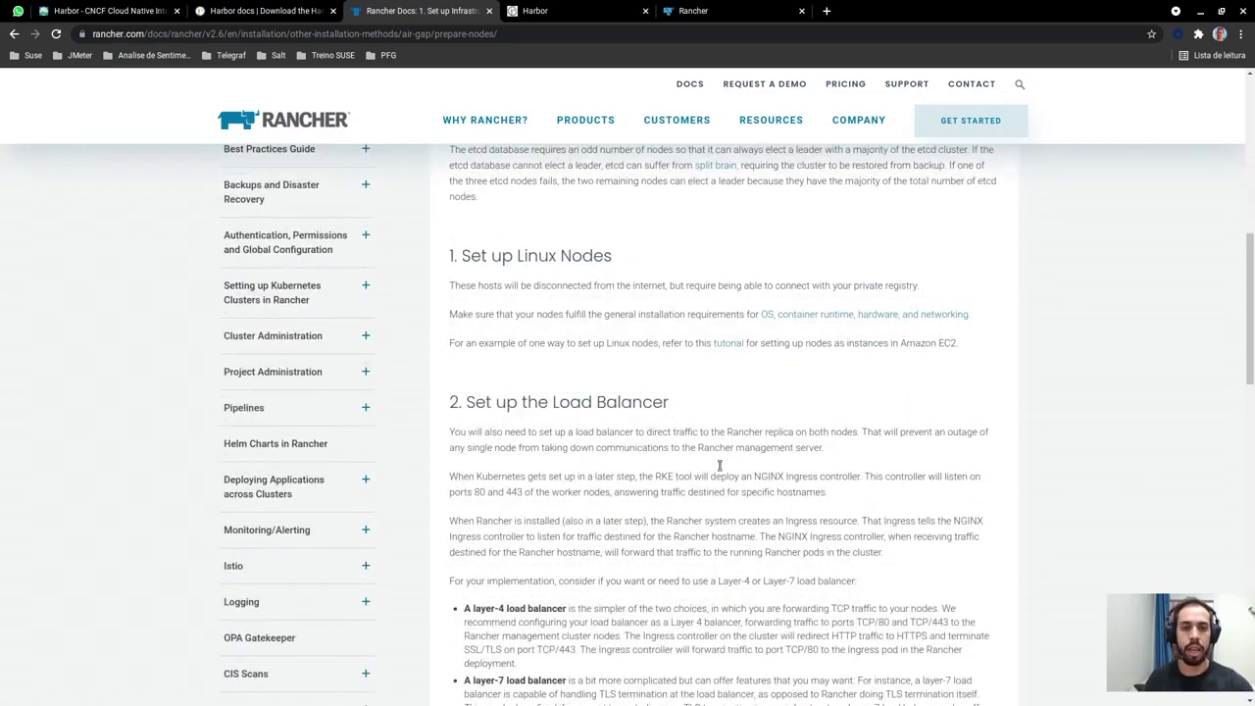
scroll(721, 467, down, 2)
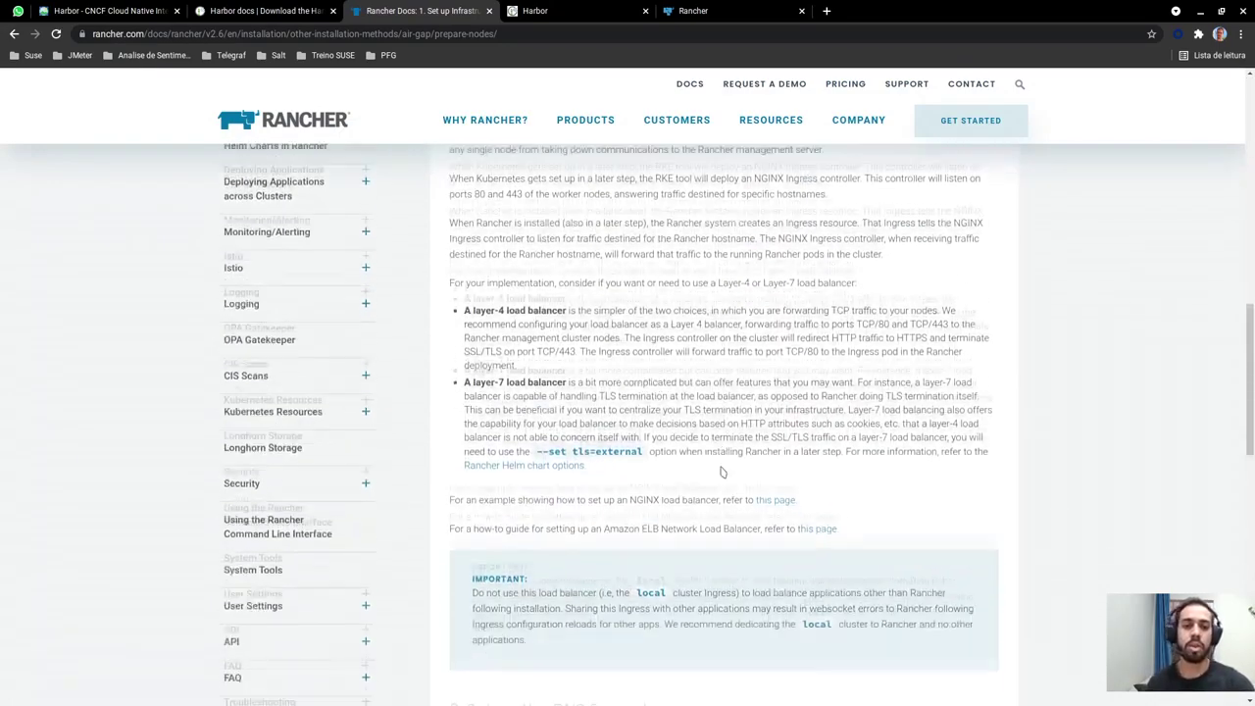
scroll(720, 472, down, 2)
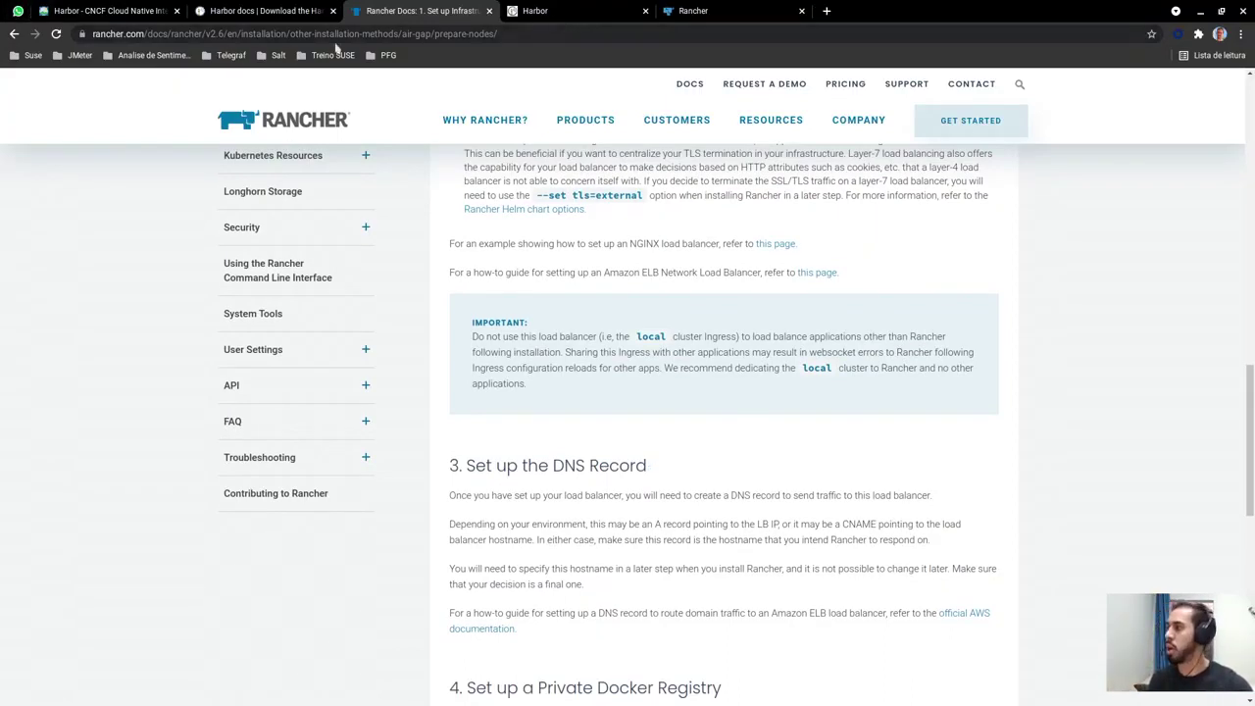
Scroll through the rancher project's Harbor repositories, then return to the '2. Collect and Publish Images' docs page
click(541, 11)
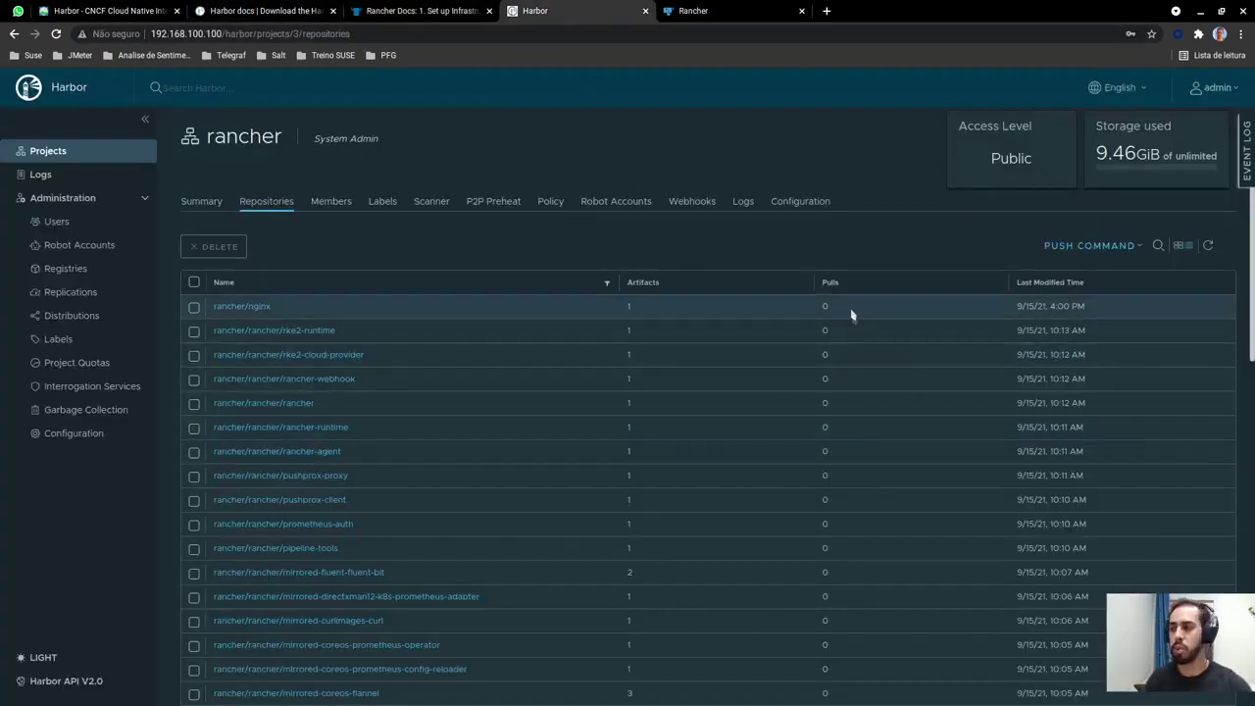
scroll(855, 353, down, 2)
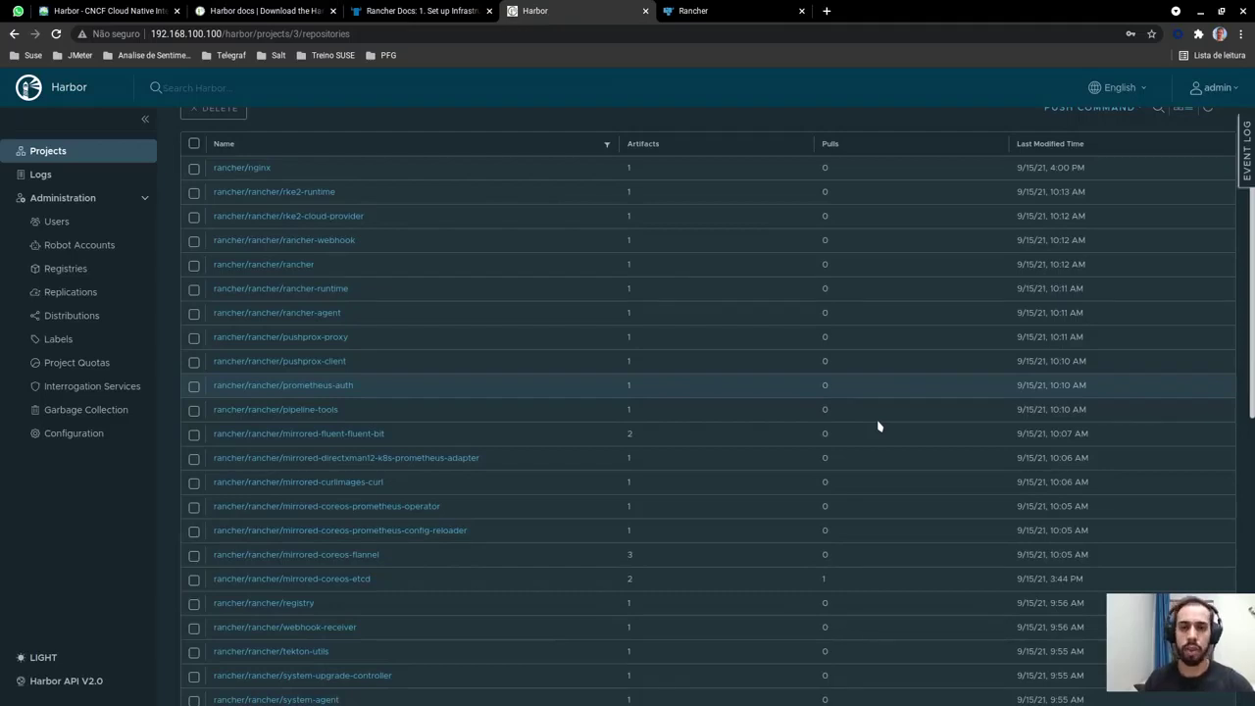
key(ctrl+shift+Tab)
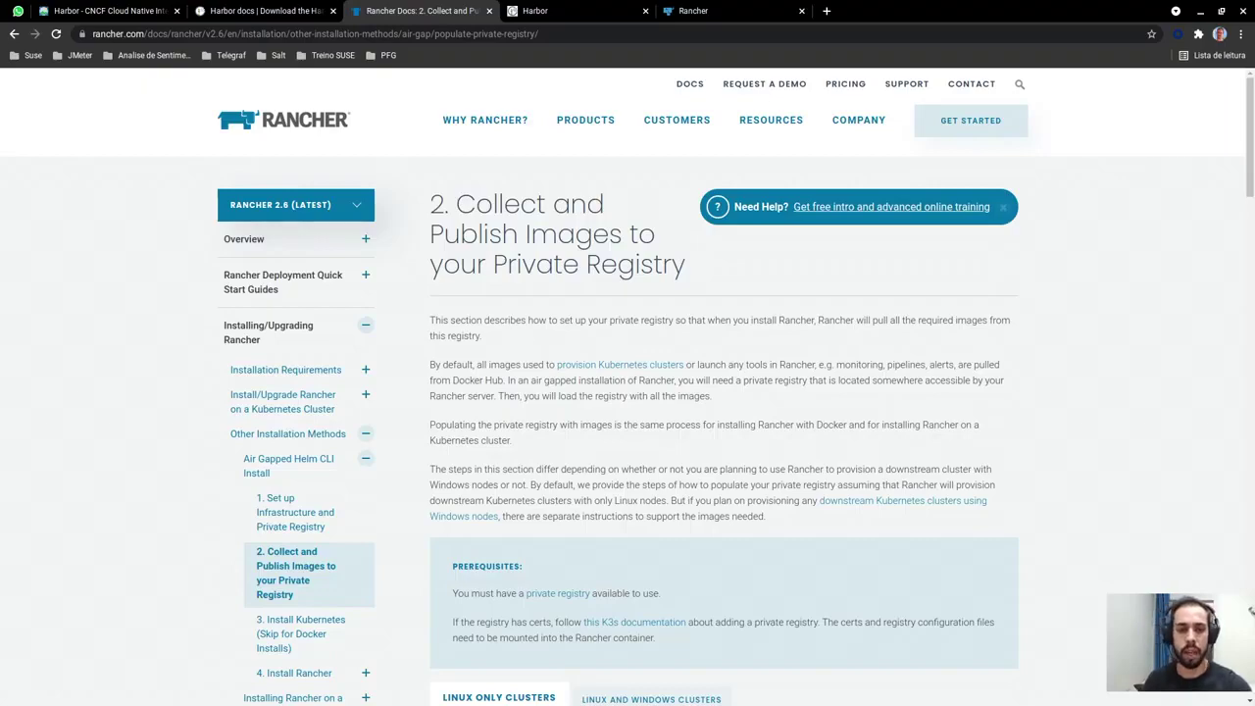
Scroll the Rancher docs to sections 3 and 4 on saving images and populating the private registry
scroll(861, 363, down, 2)
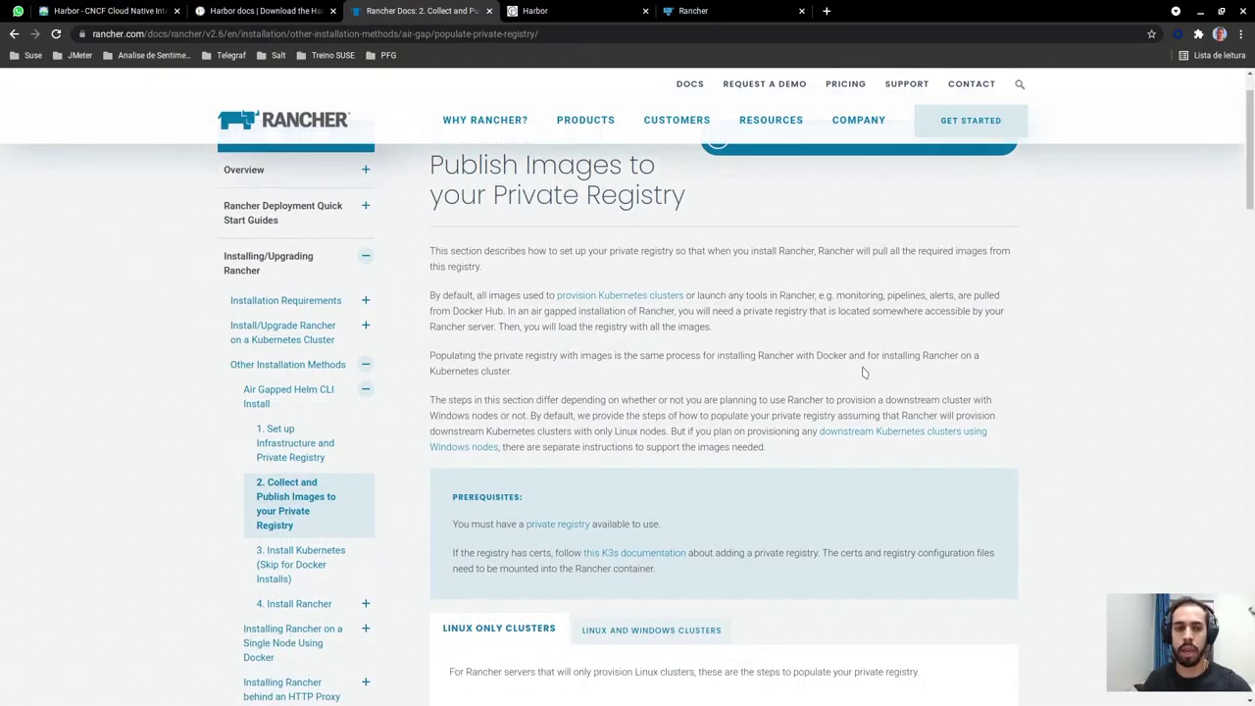
scroll(864, 373, down, 4)
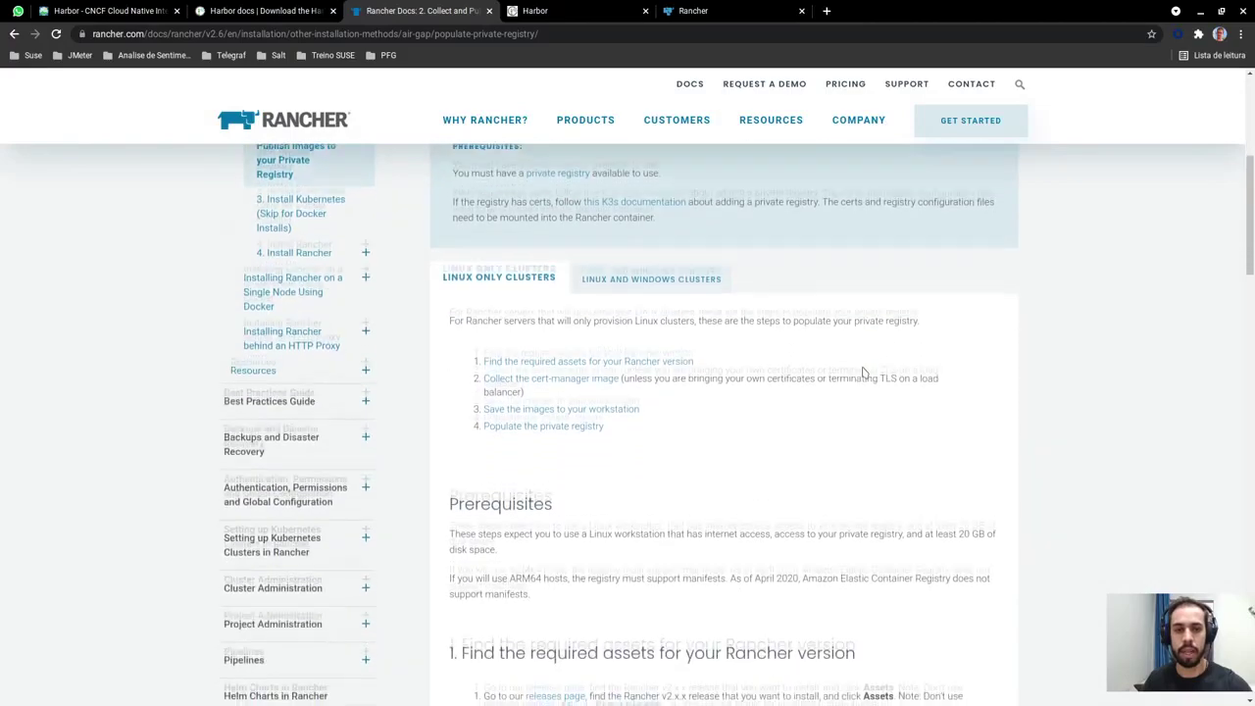
scroll(868, 368, down, 4)
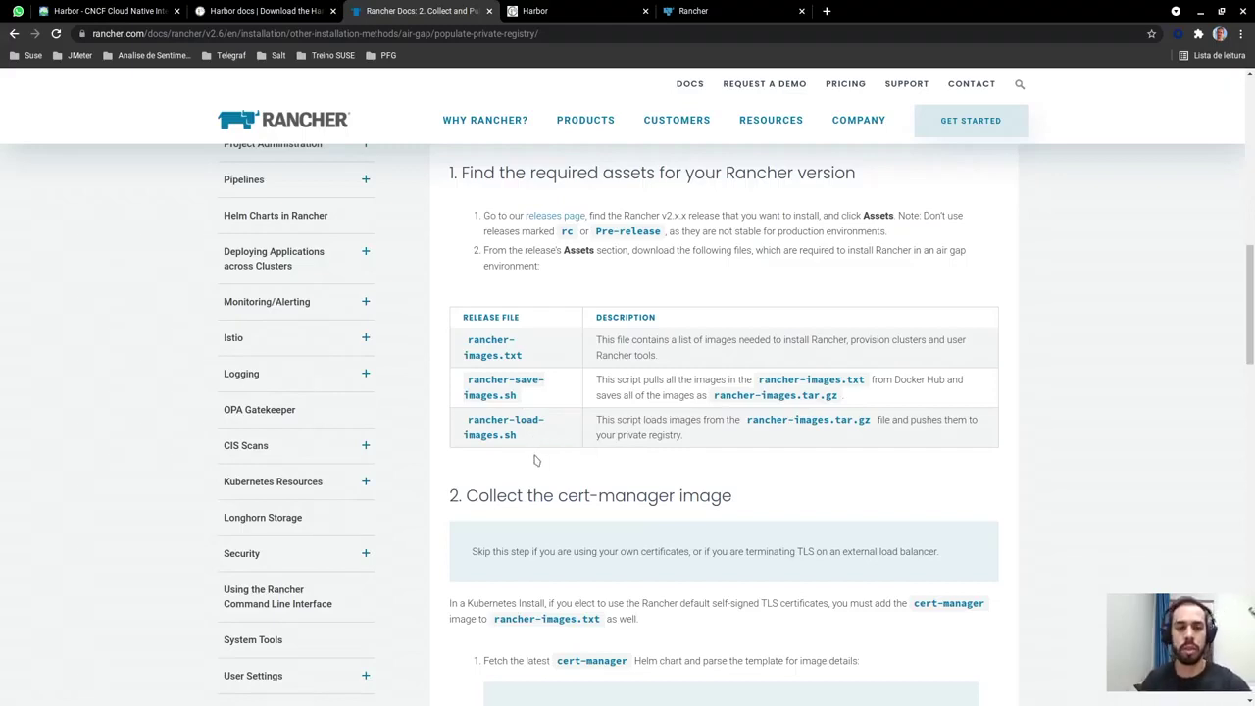
scroll(537, 470, down, 2)
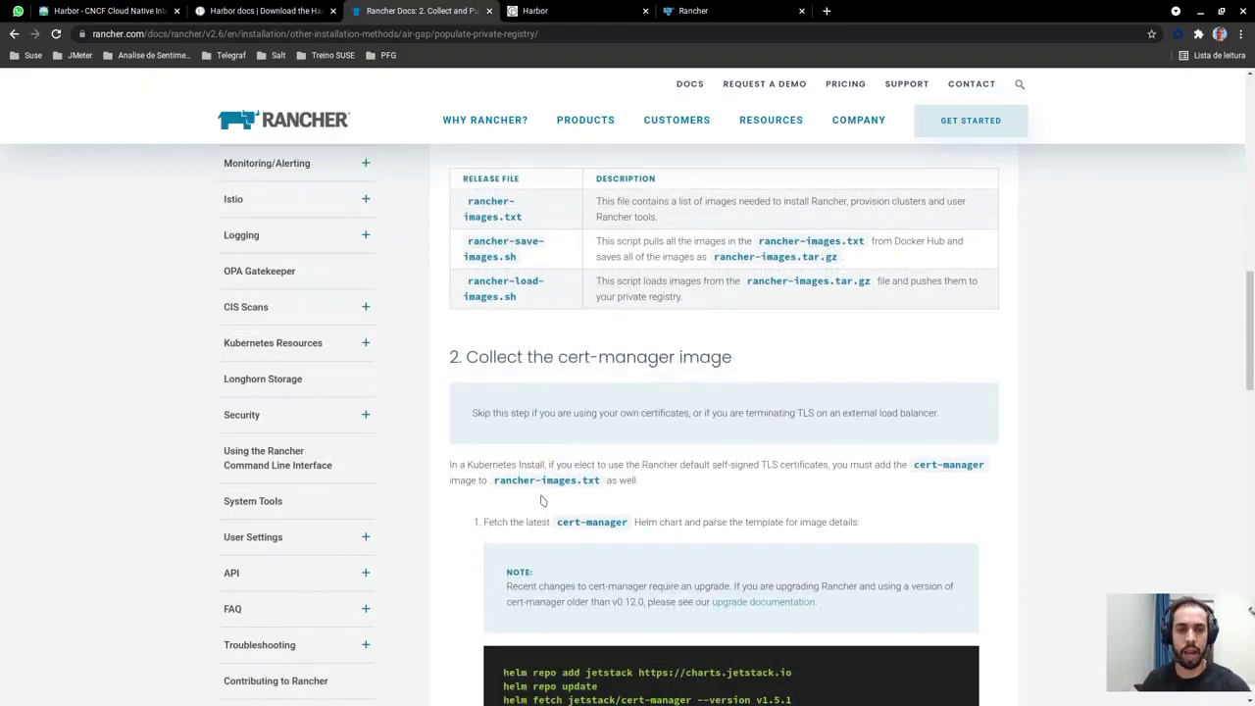
scroll(540, 501, down, 3)
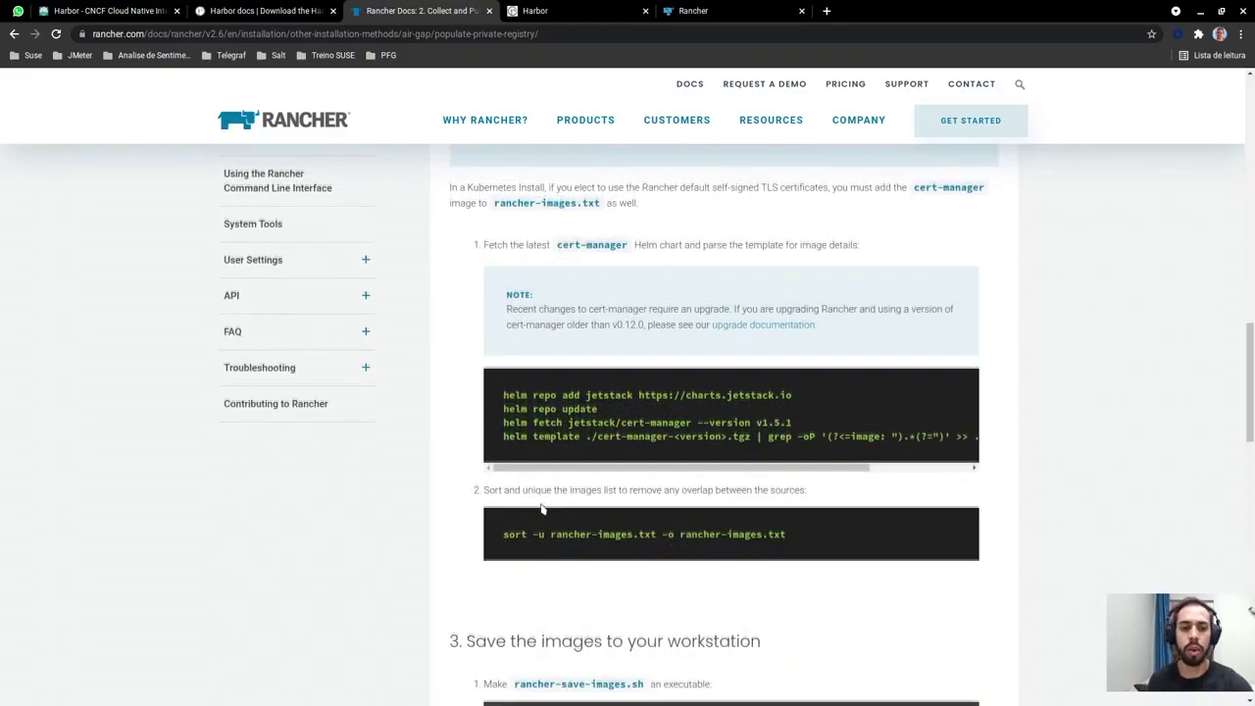
scroll(540, 509, down, 4)
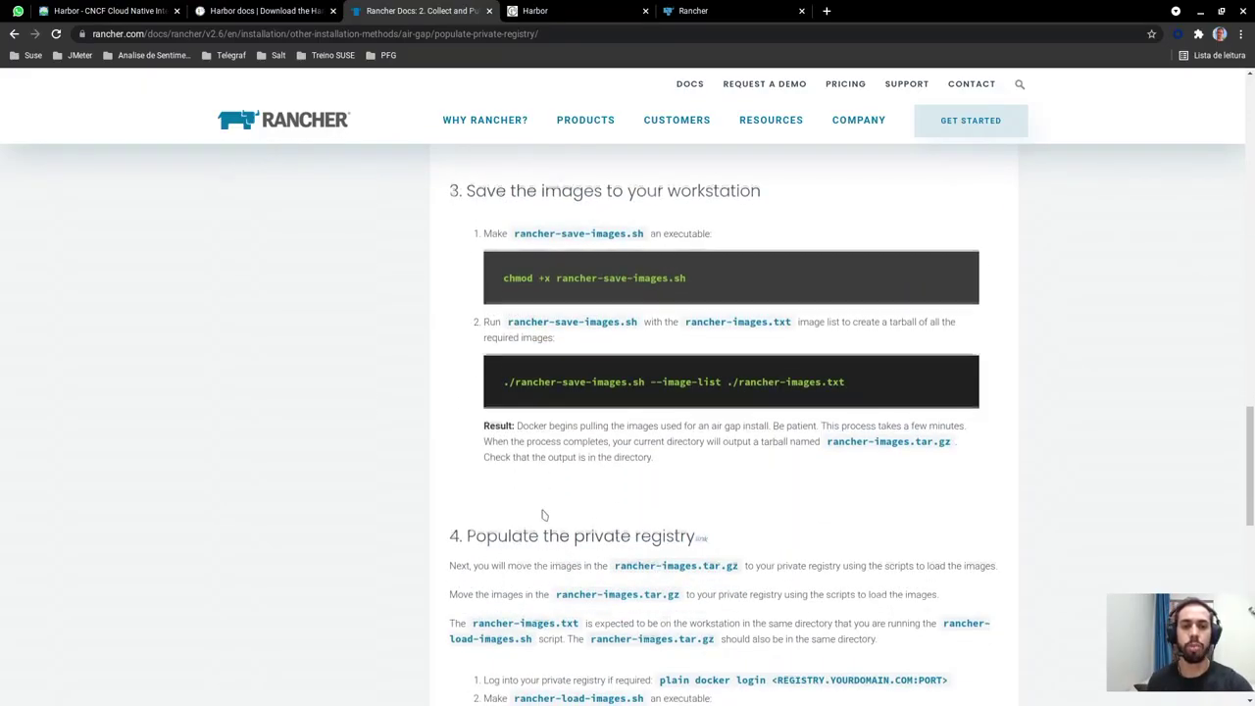
scroll(541, 509, down, 3)
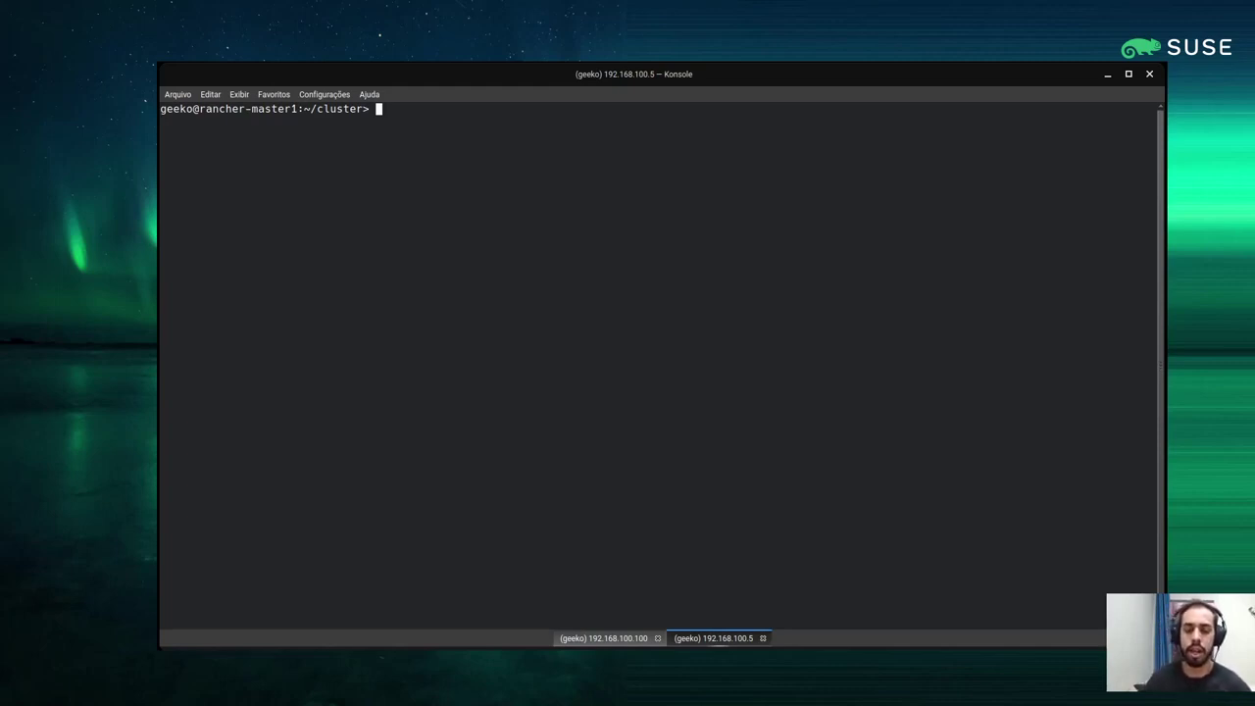
List the ~/cluster folder and open cluster.yml in vim
text(ls)
key(Return)
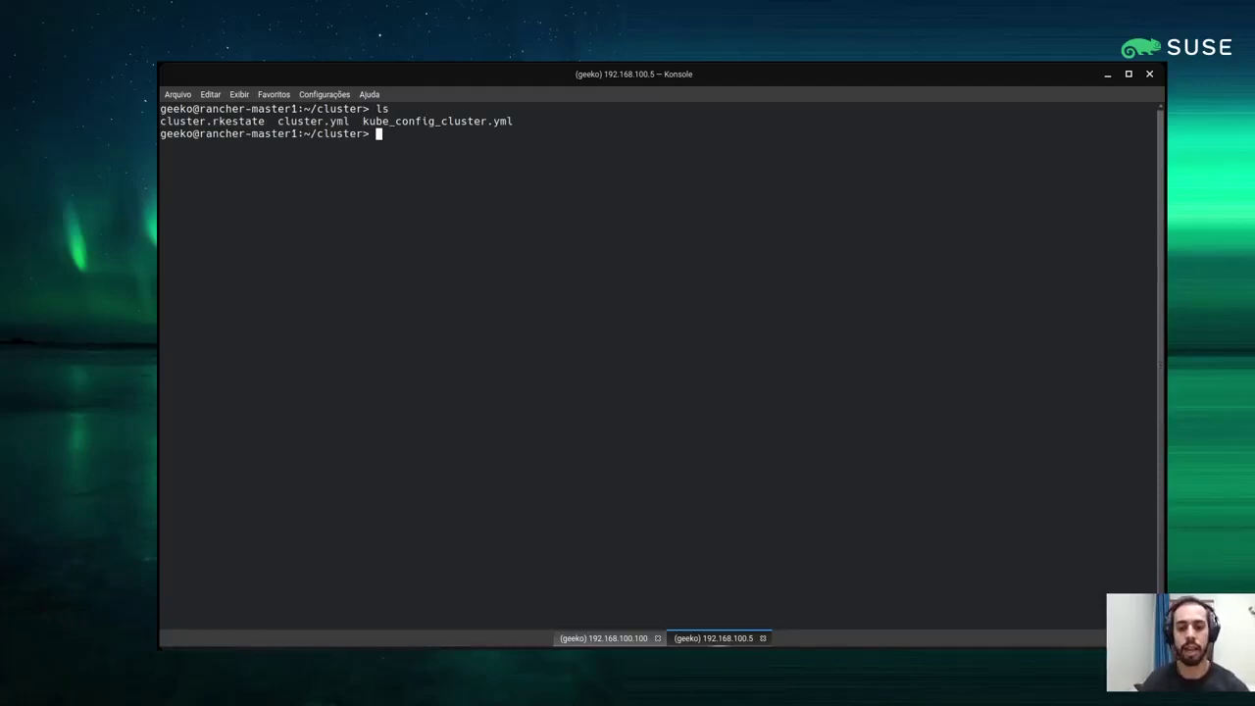
text(vim cluster.)
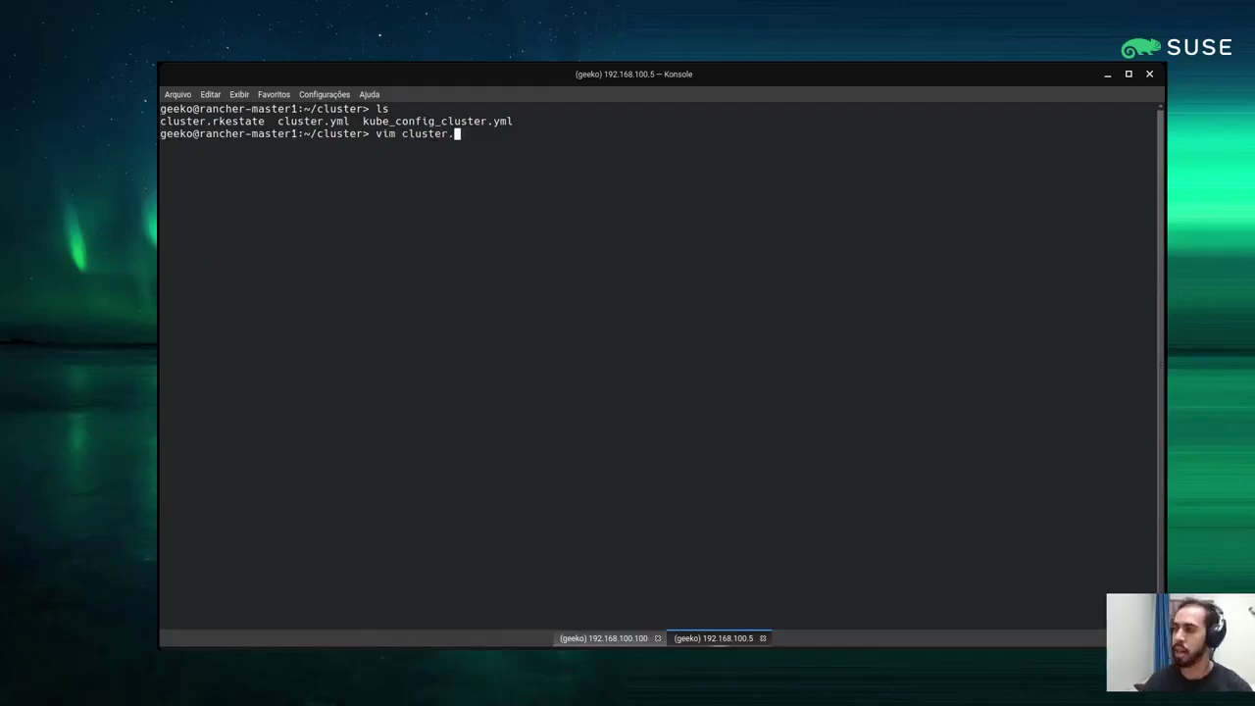
text(yml)
key(Return)
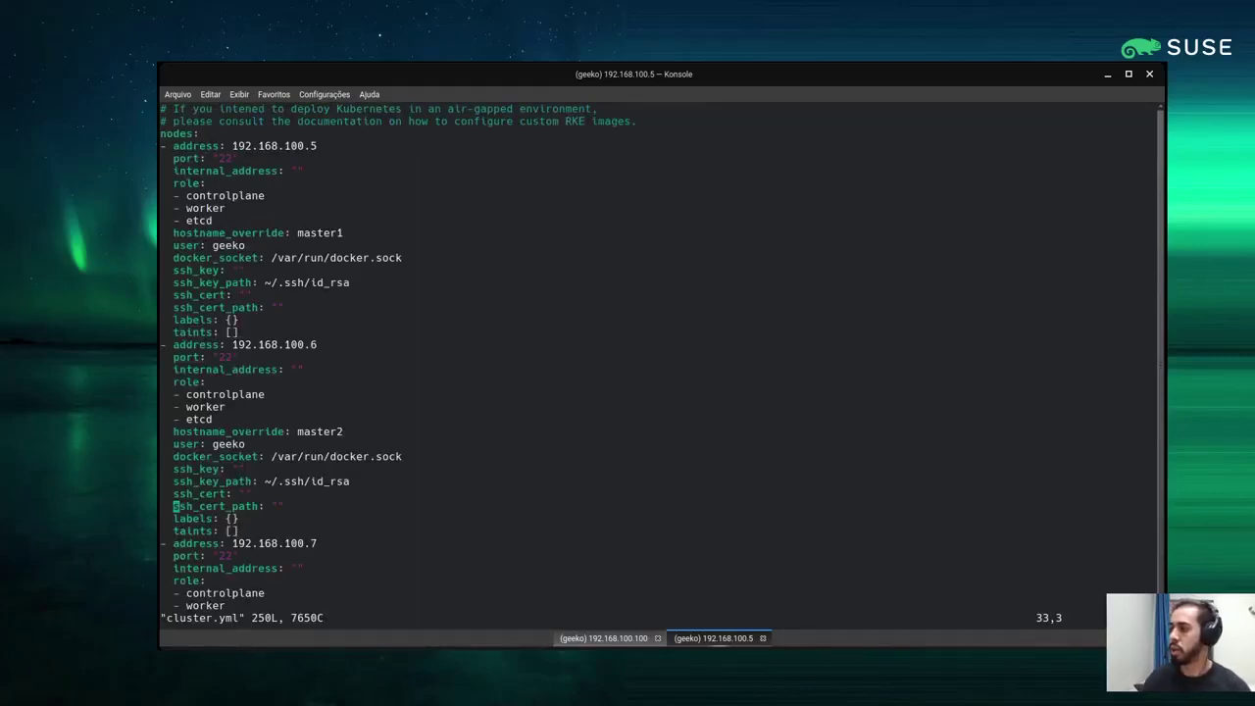
Page down to system_images and mark calico_cni's Harbor registry prefix and image name
key(ctrl+f)
key(ctrl+f)
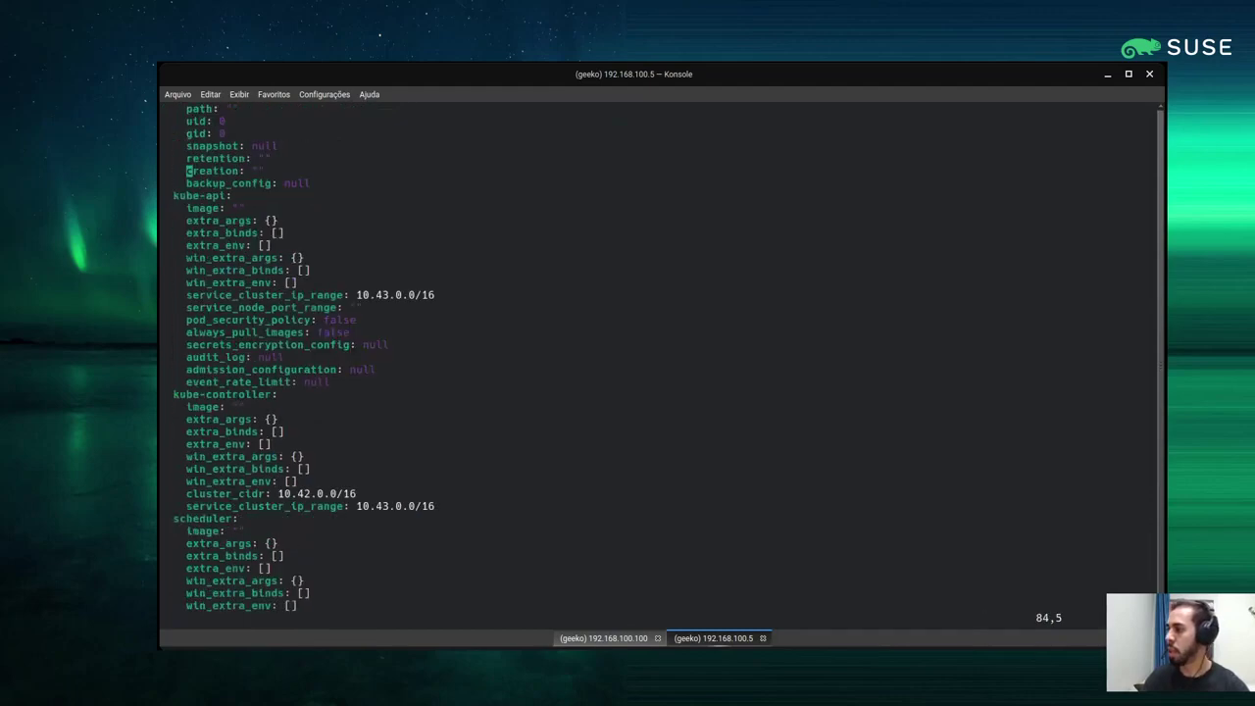
key(ctrl+f)
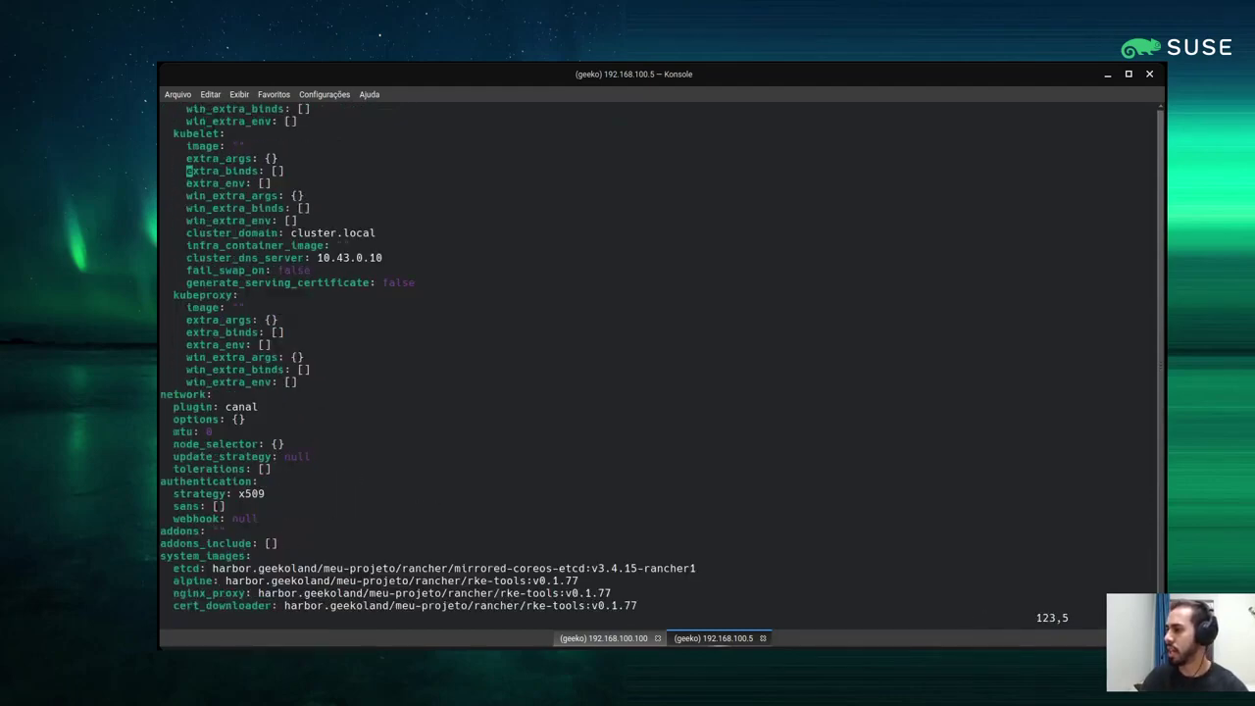
key(ctrl+f)
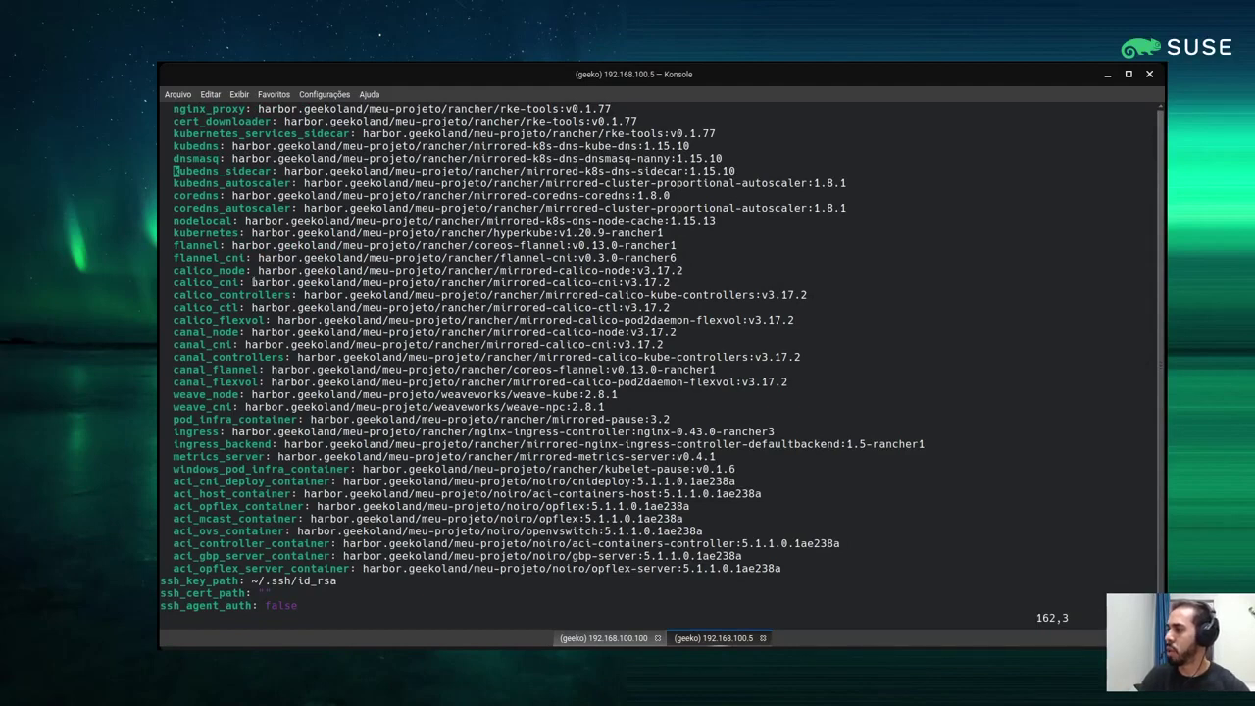
drag(253, 283, 441, 283)
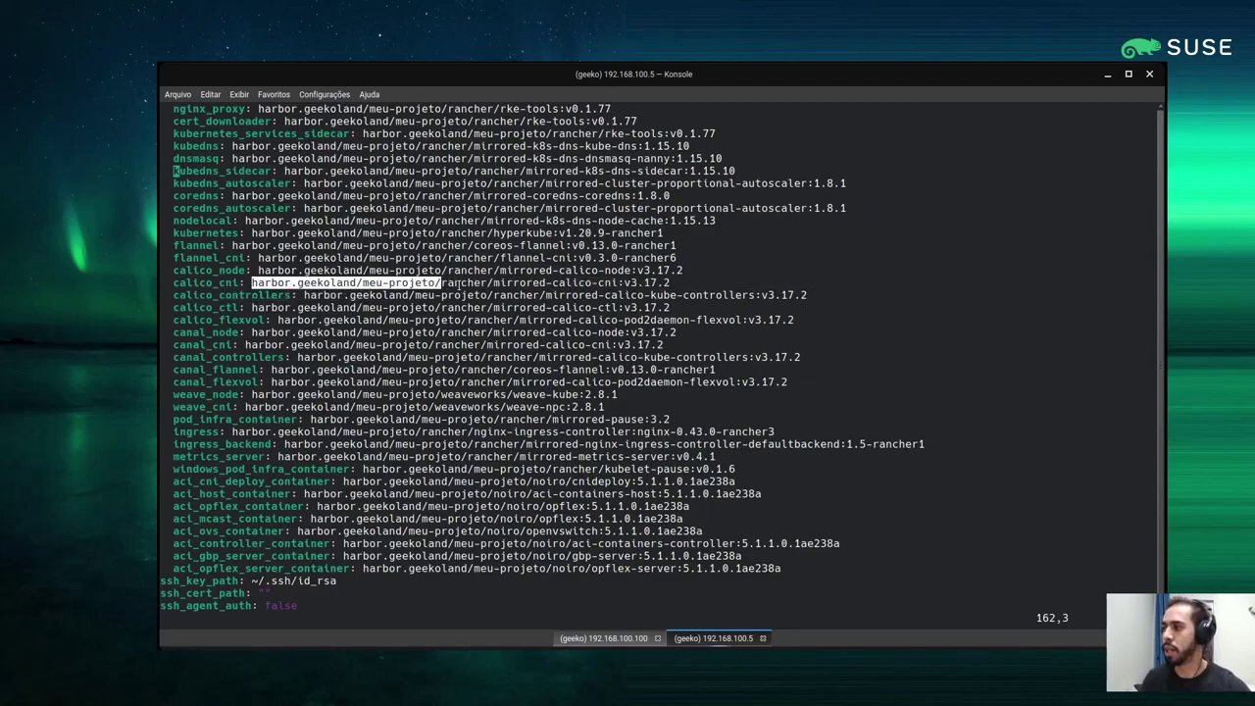
click(446, 285)
drag(444, 284, 670, 283)
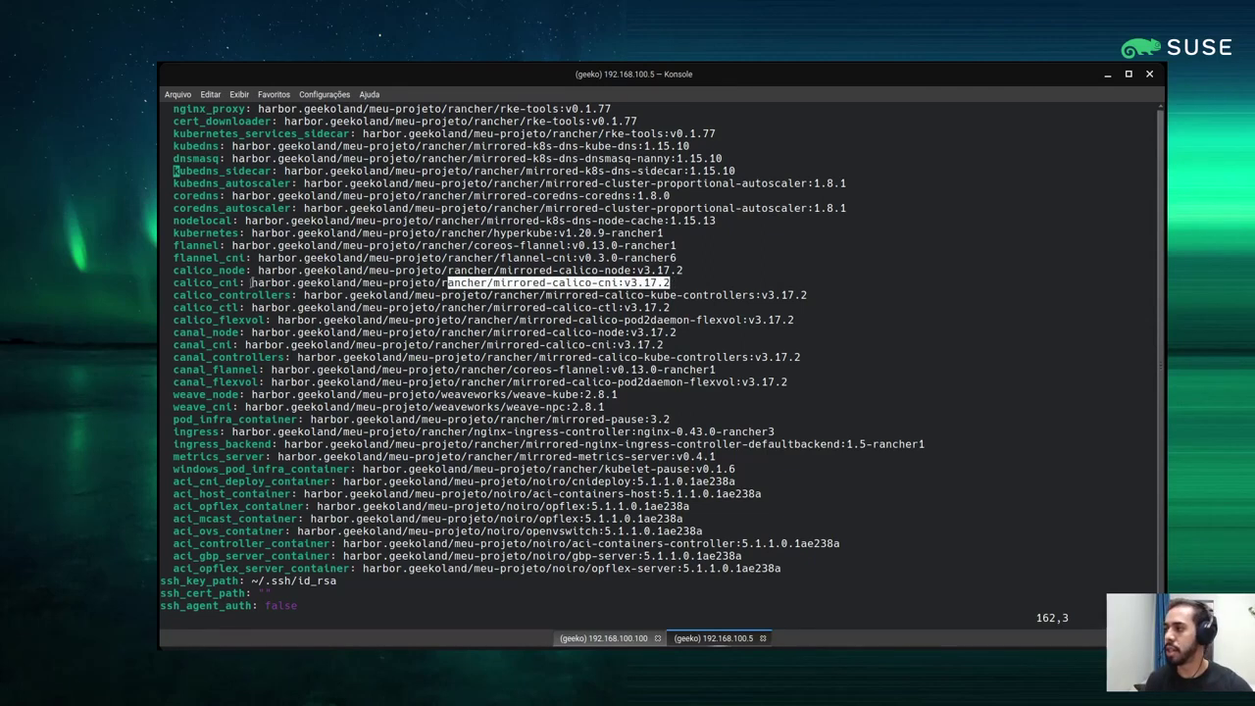
drag(251, 284, 440, 284)
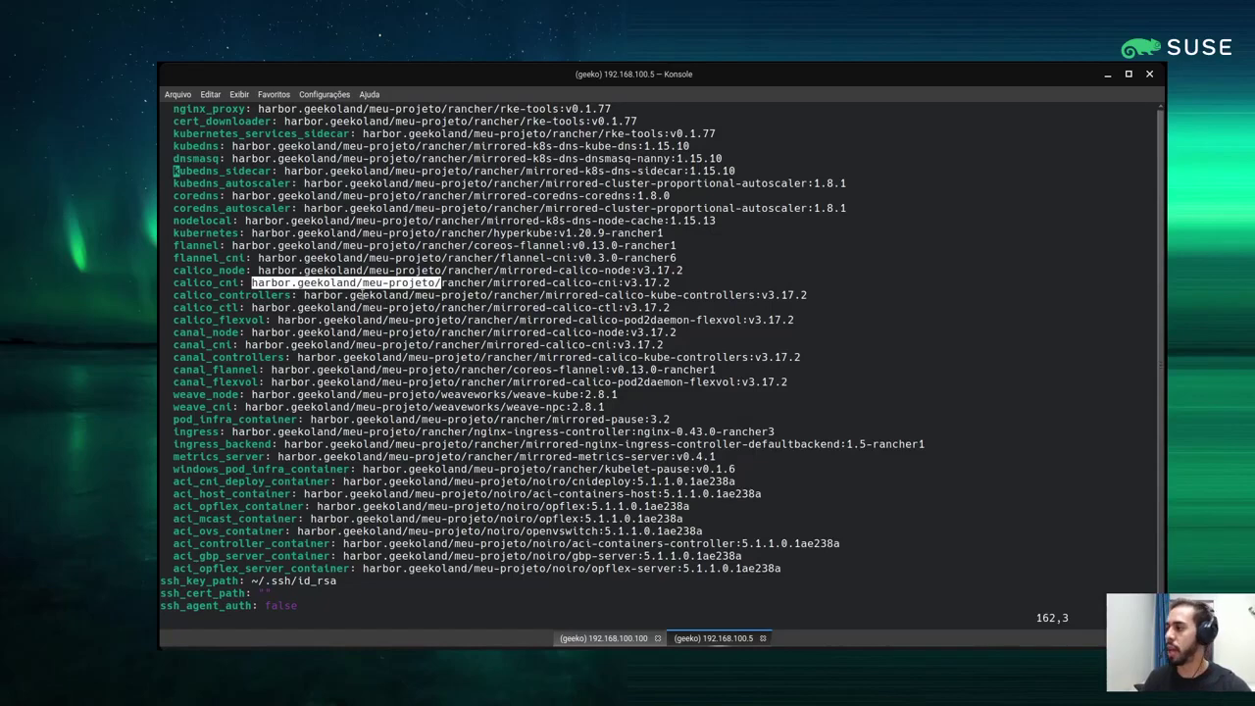
Move down to the private_registries entry, mark its url, then quit vim with :q
key(3)
key(0)
key(j)
key(ctrl+f)
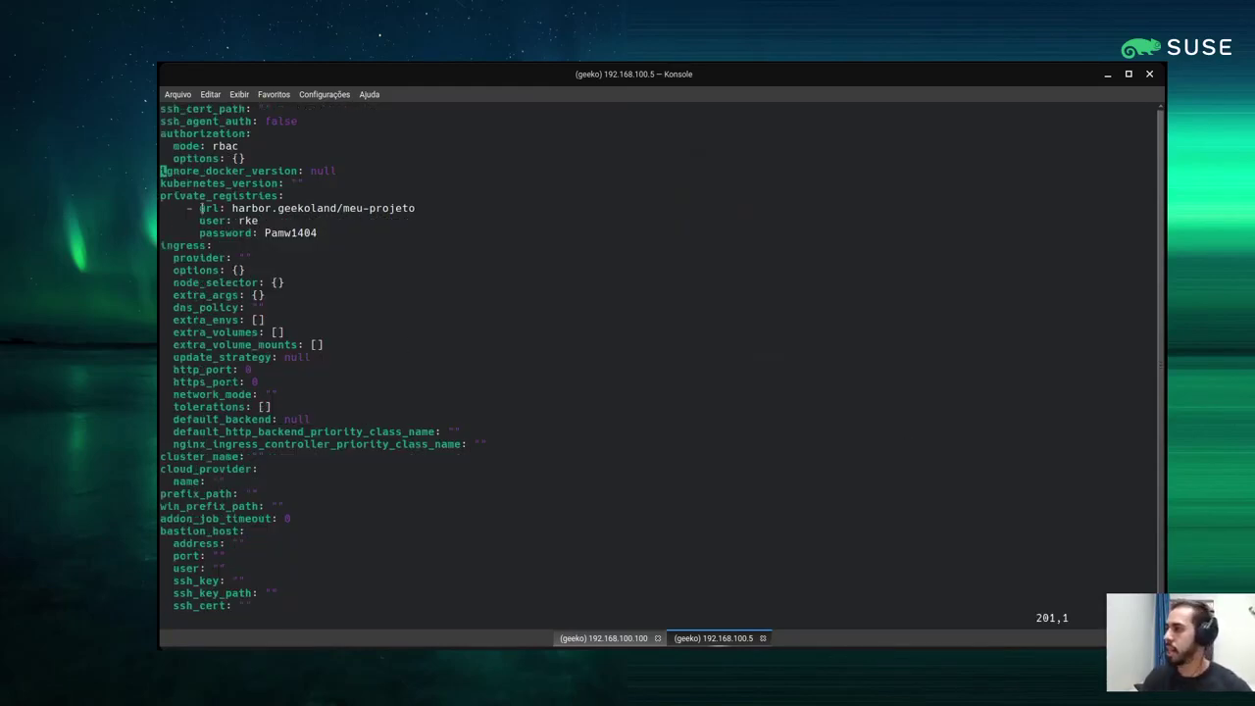
drag(161, 195, 478, 207)
click(456, 196)
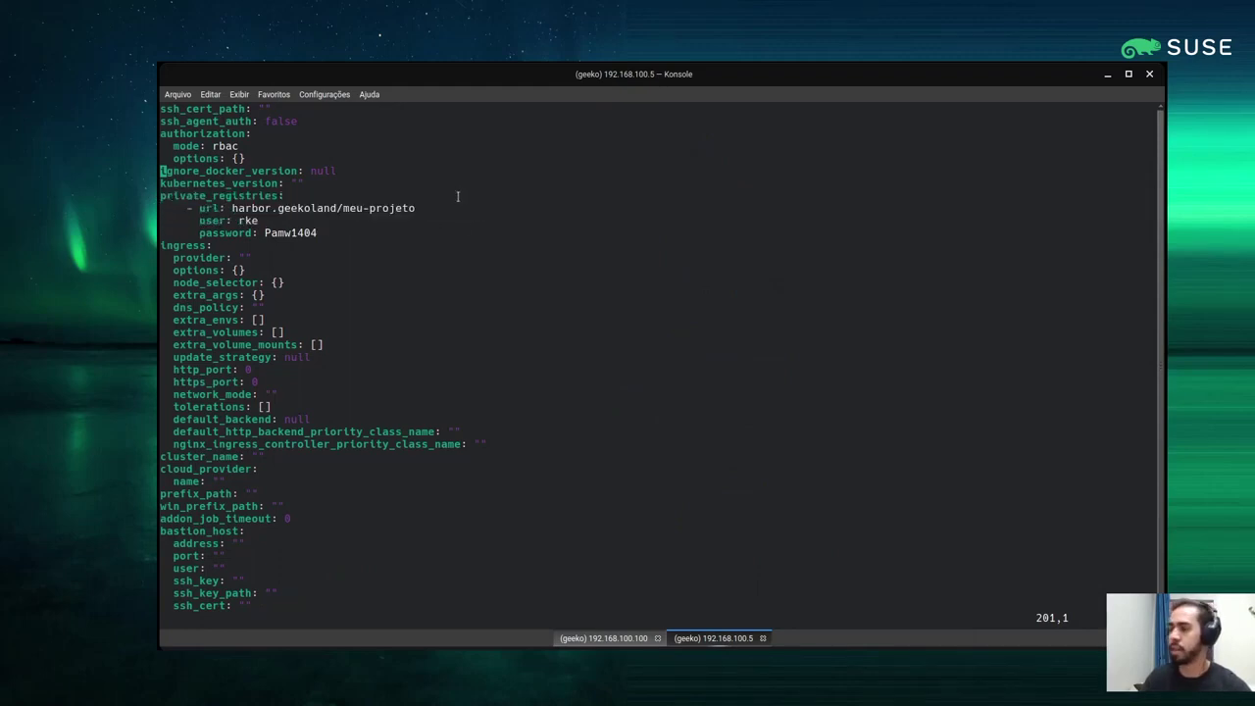
drag(436, 207, 161, 198)
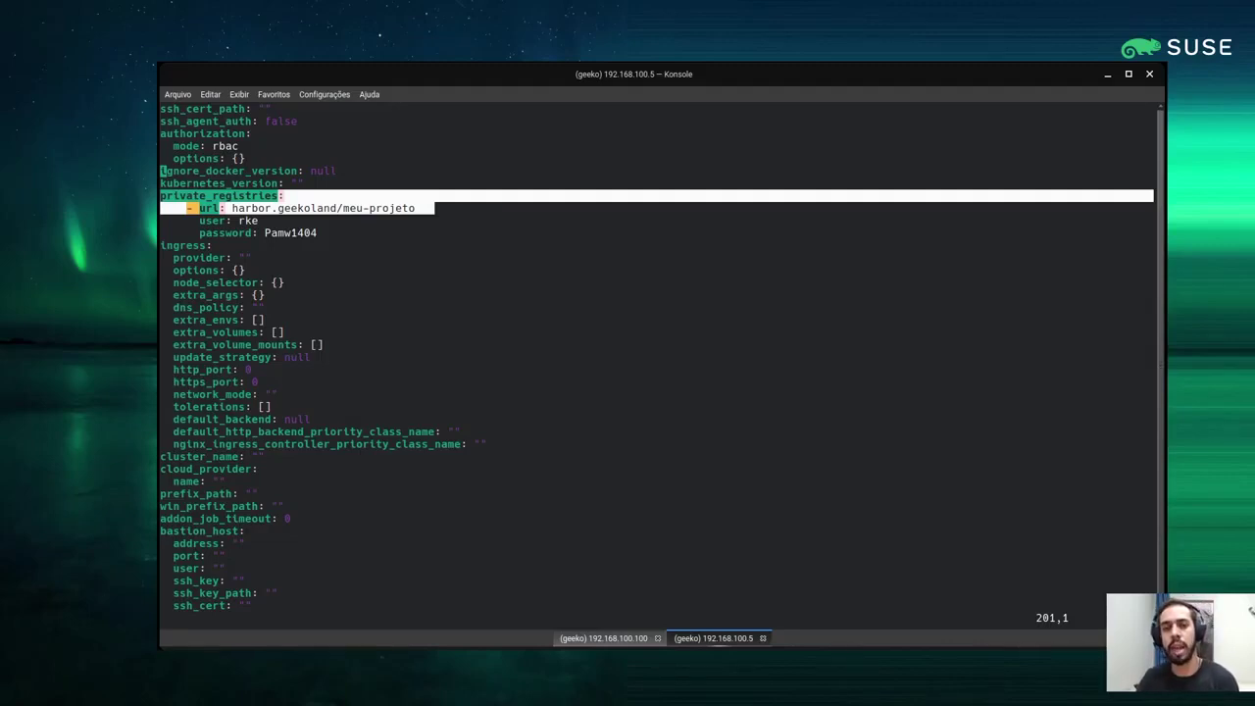
text(:q)
key(Return)
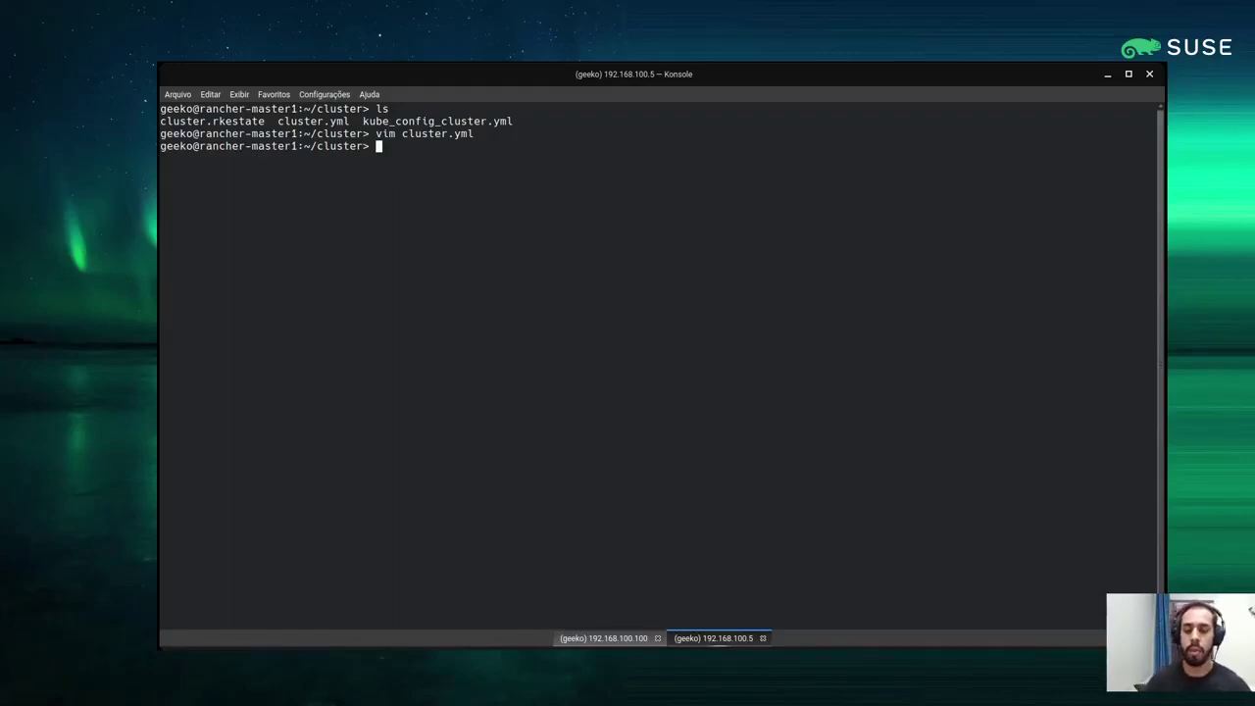
text(vim /etc/)
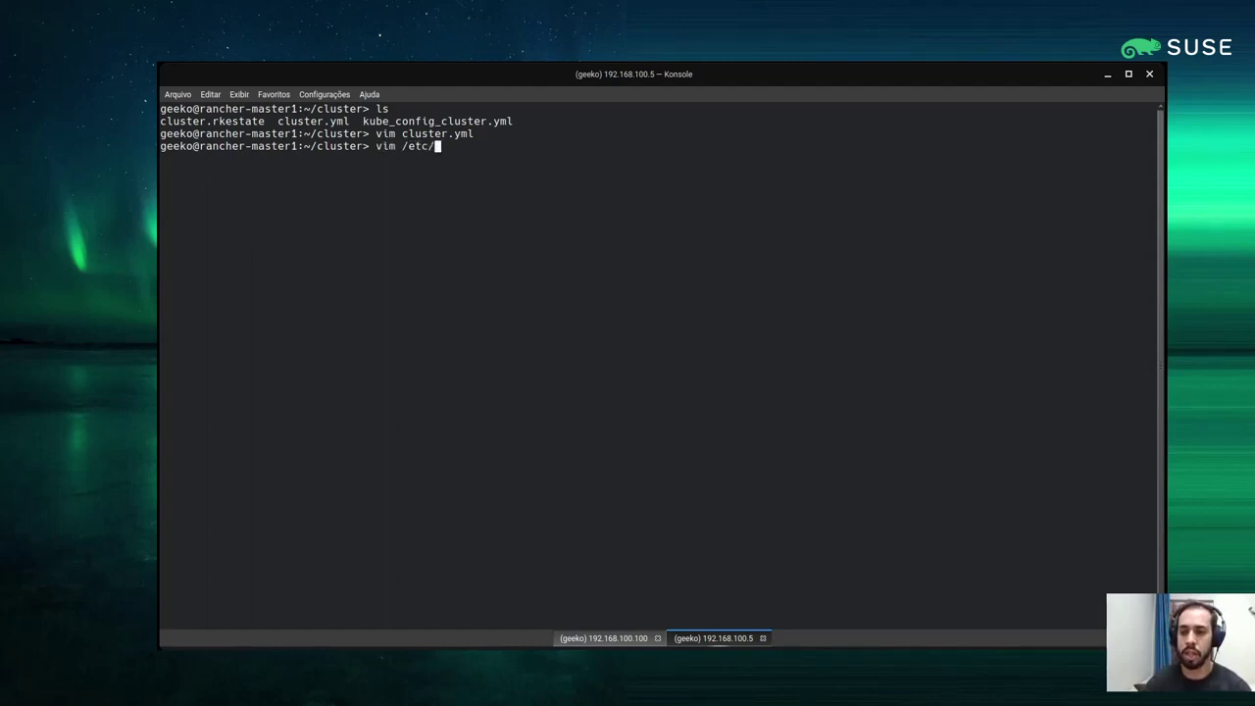
text(docker/da)
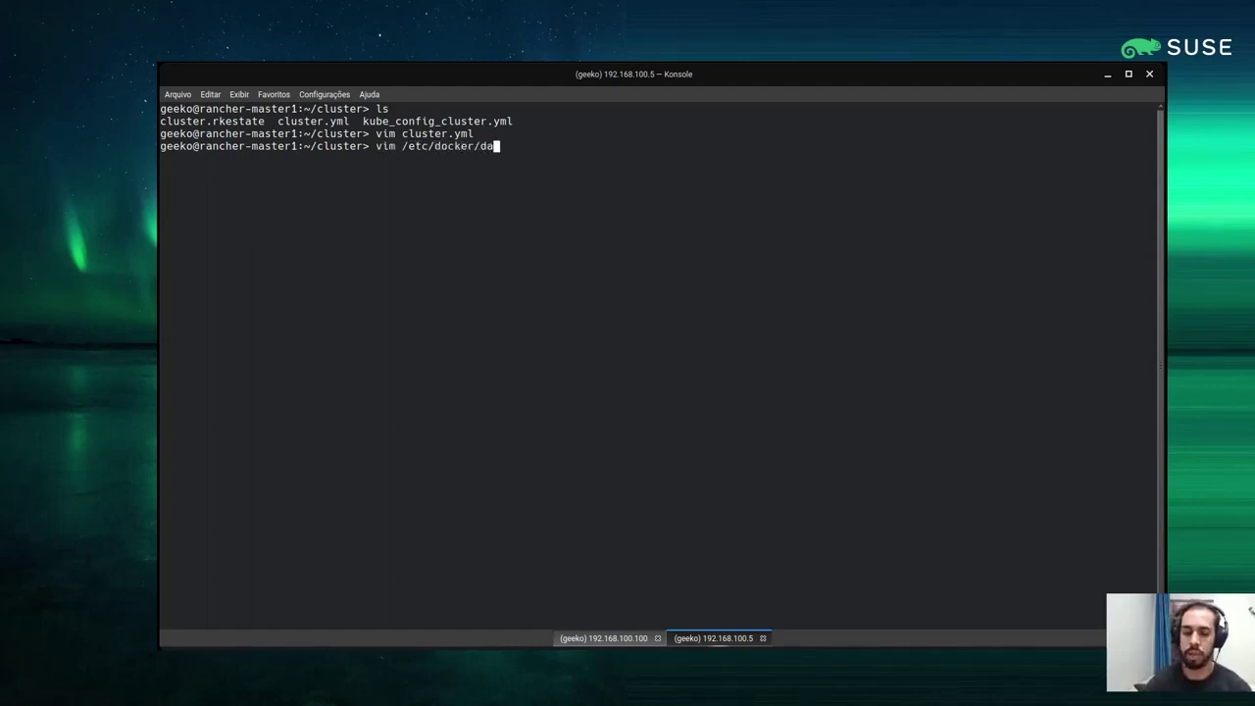
text(em)
key(Tab)
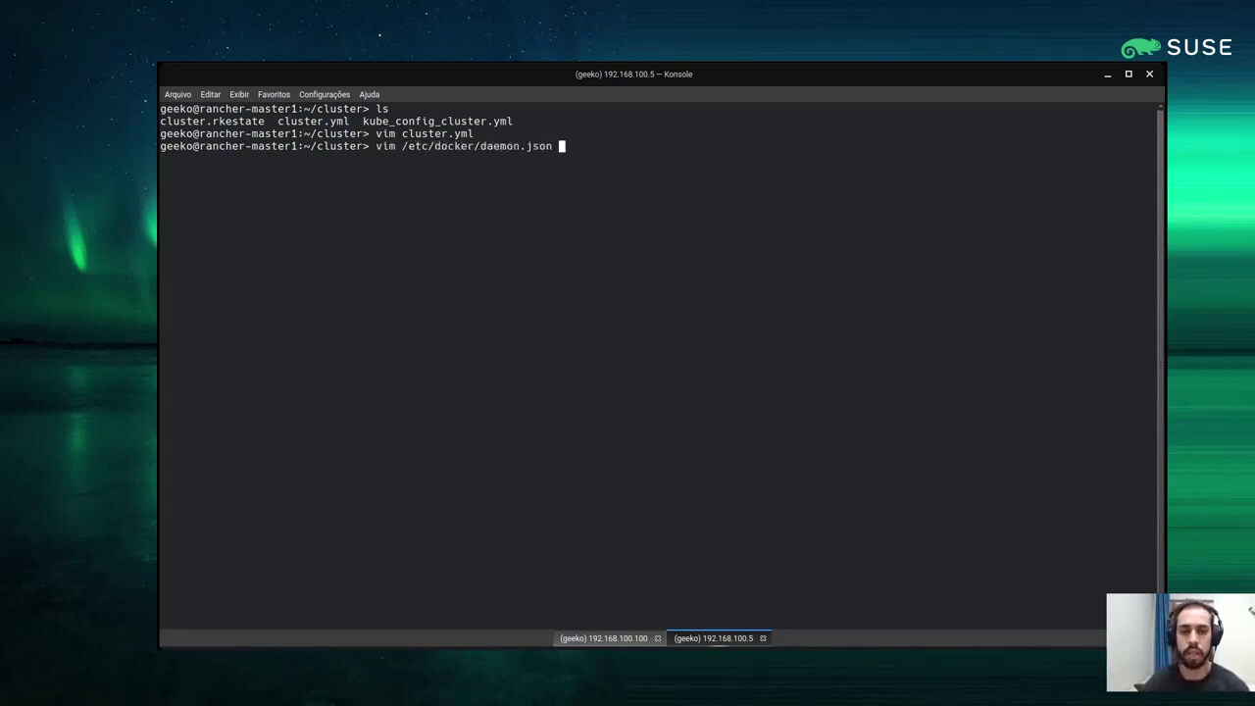
key(Return)
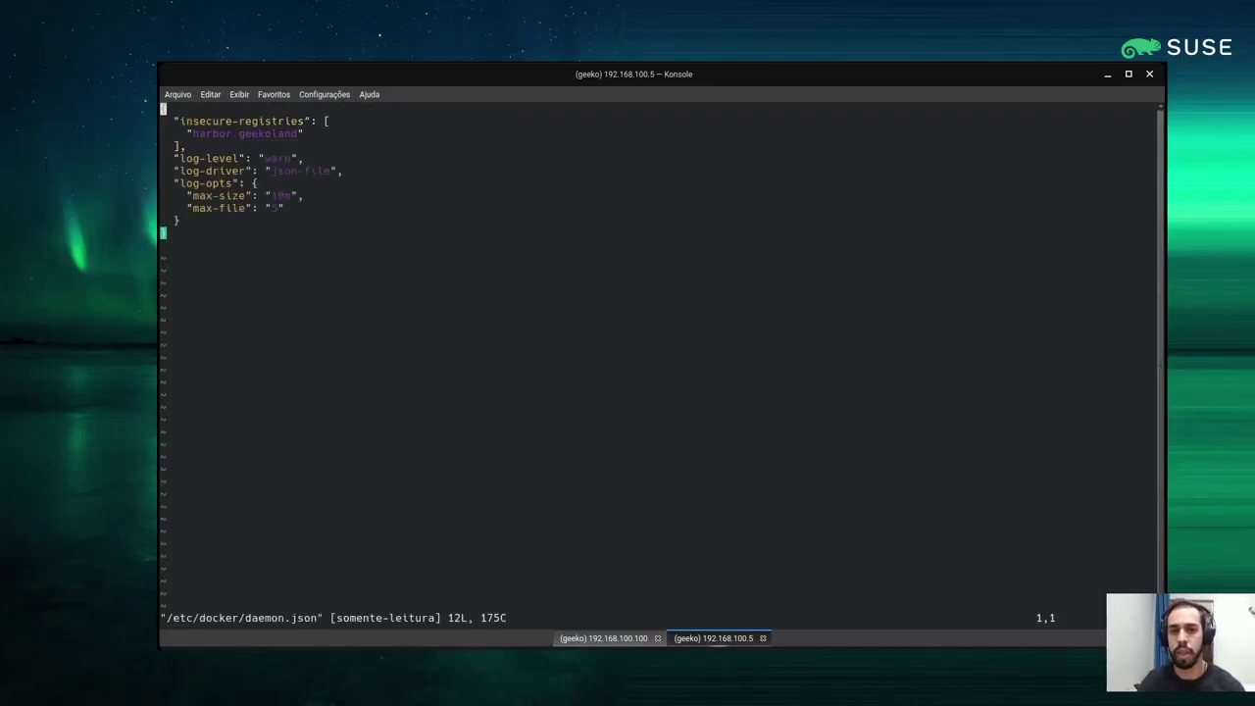
drag(304, 134, 180, 121)
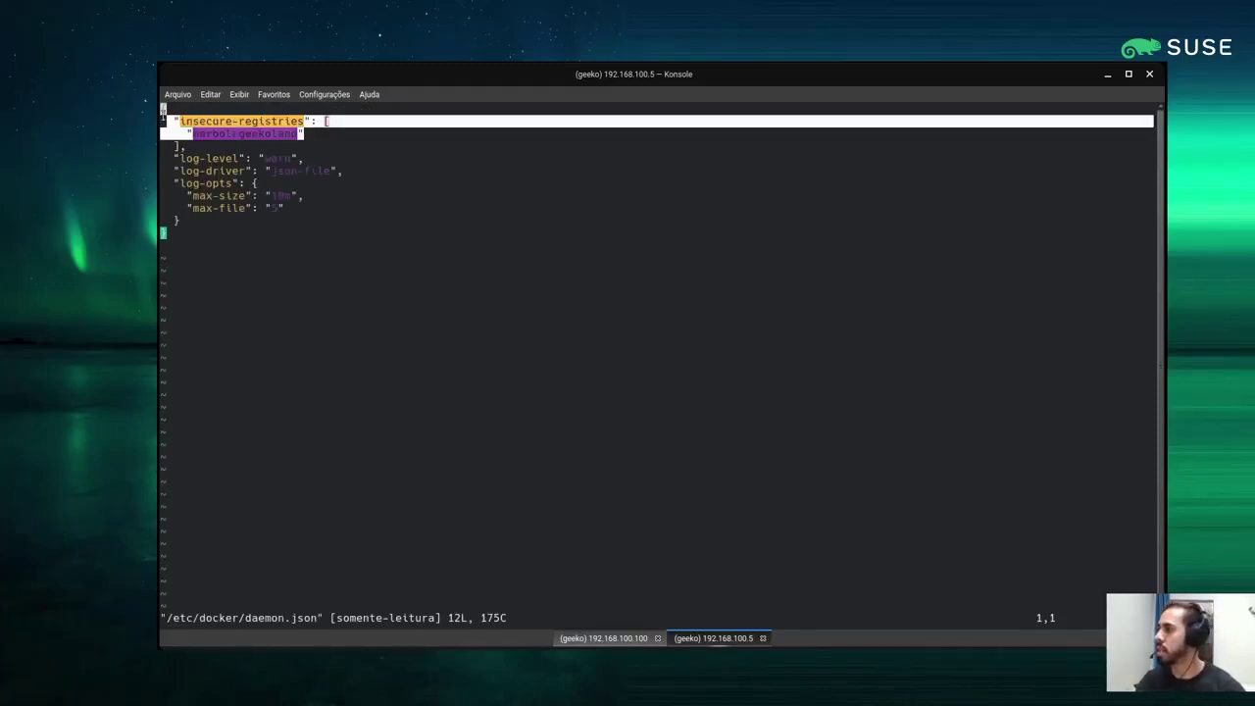
click(387, 144)
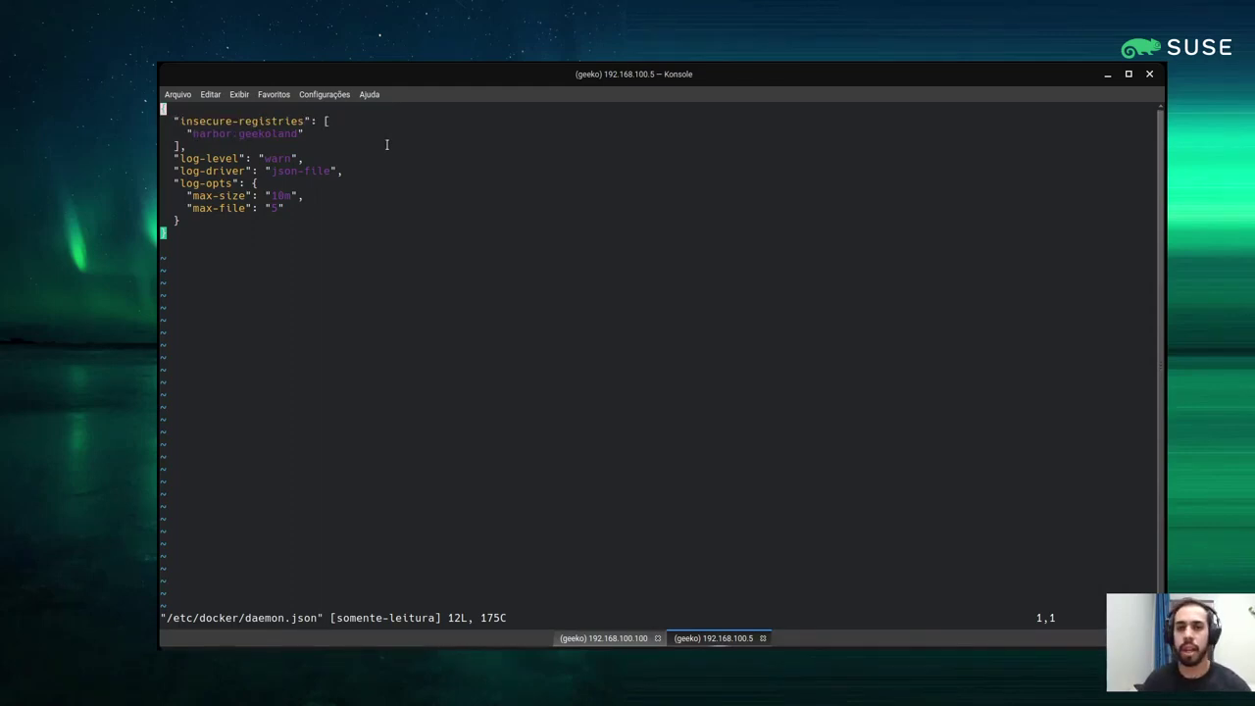
key(i)
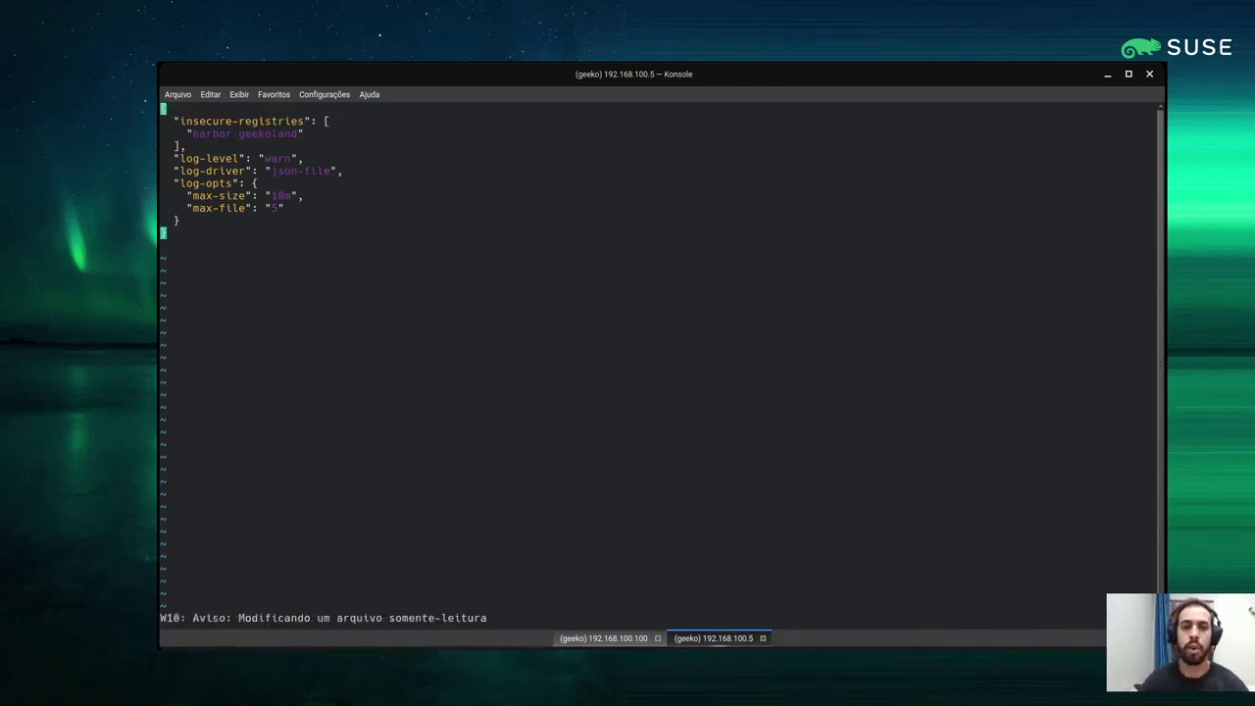
key(shift+j)
text(:q)
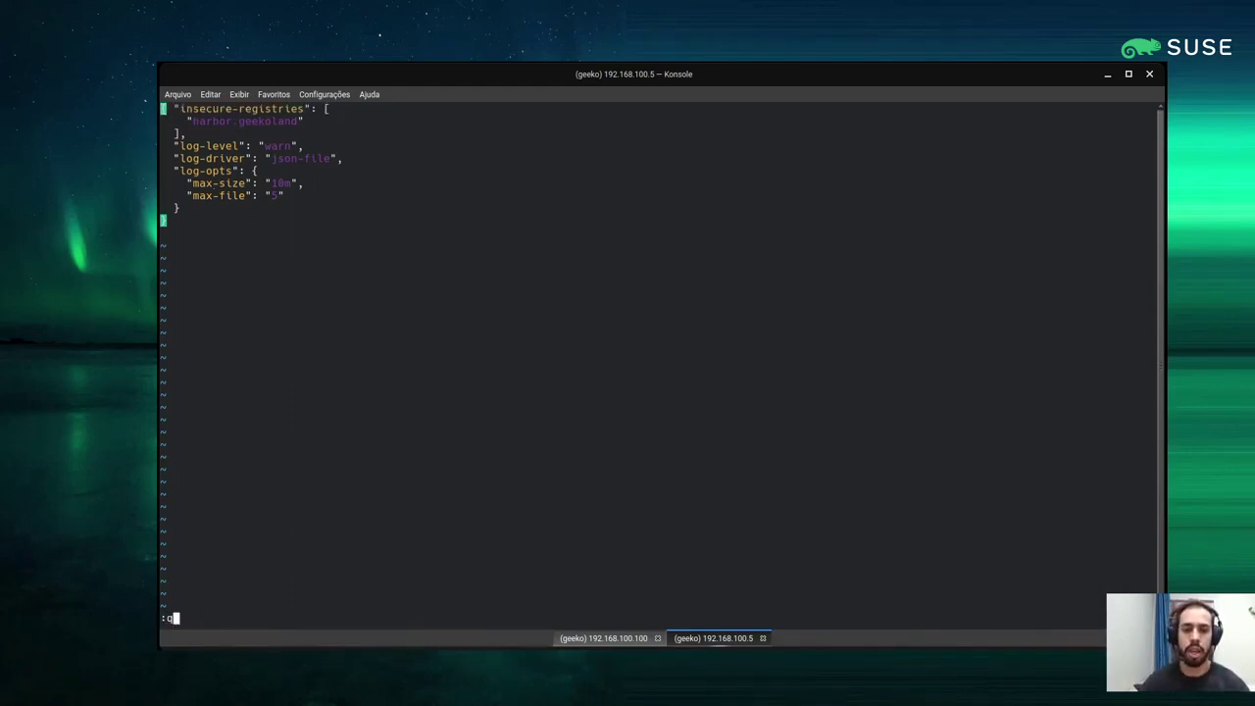
text(!)
key(Return)
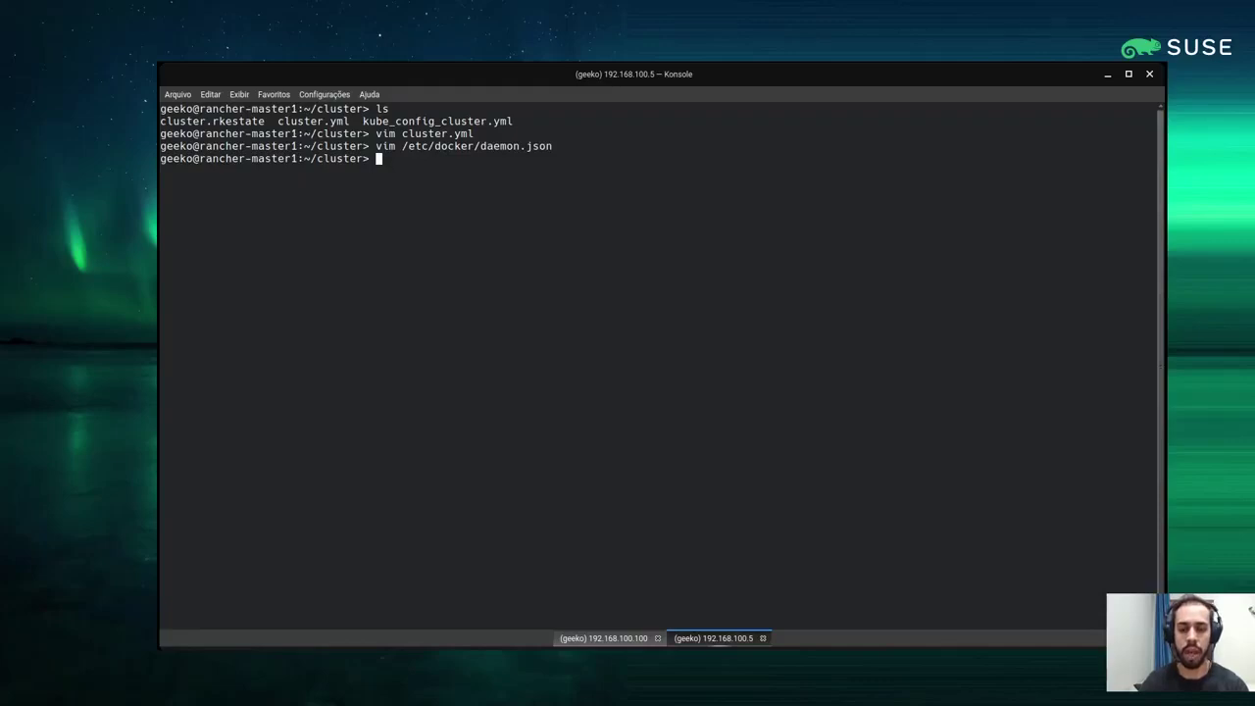
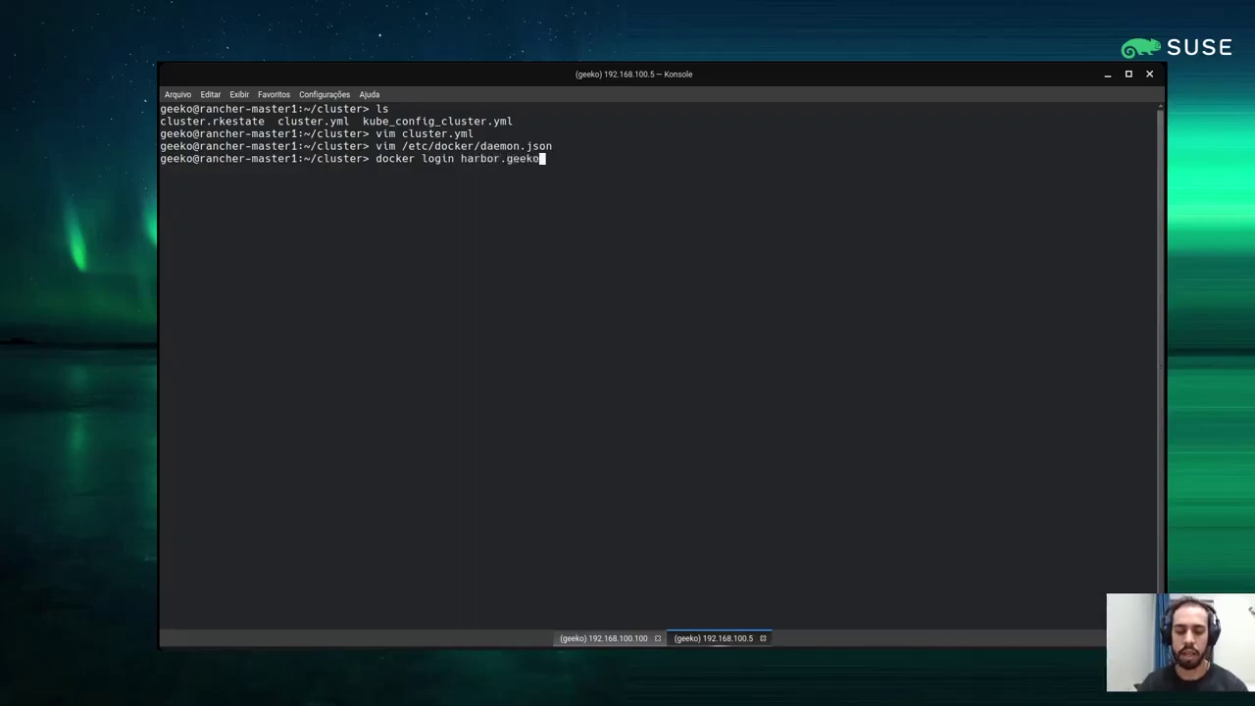
Run docker login harbor.geekoland with the registry username and password, confirming Login Succeeded
key(BackSpace)
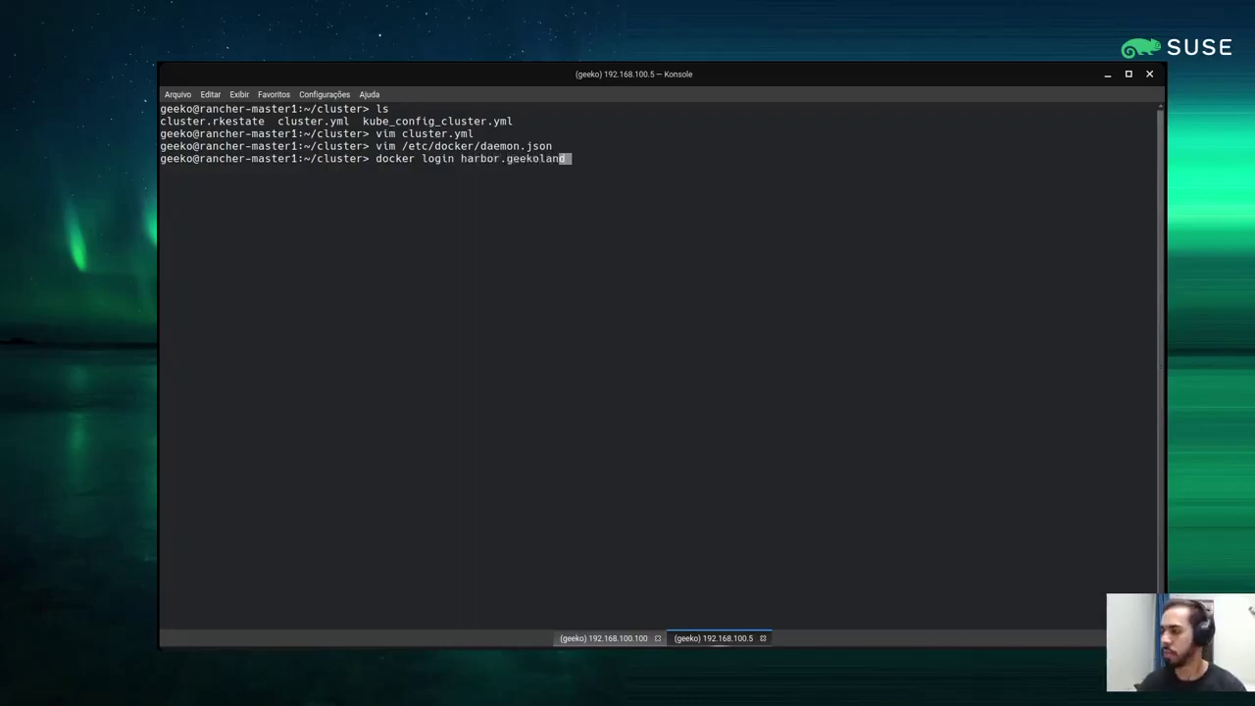
key(Return)
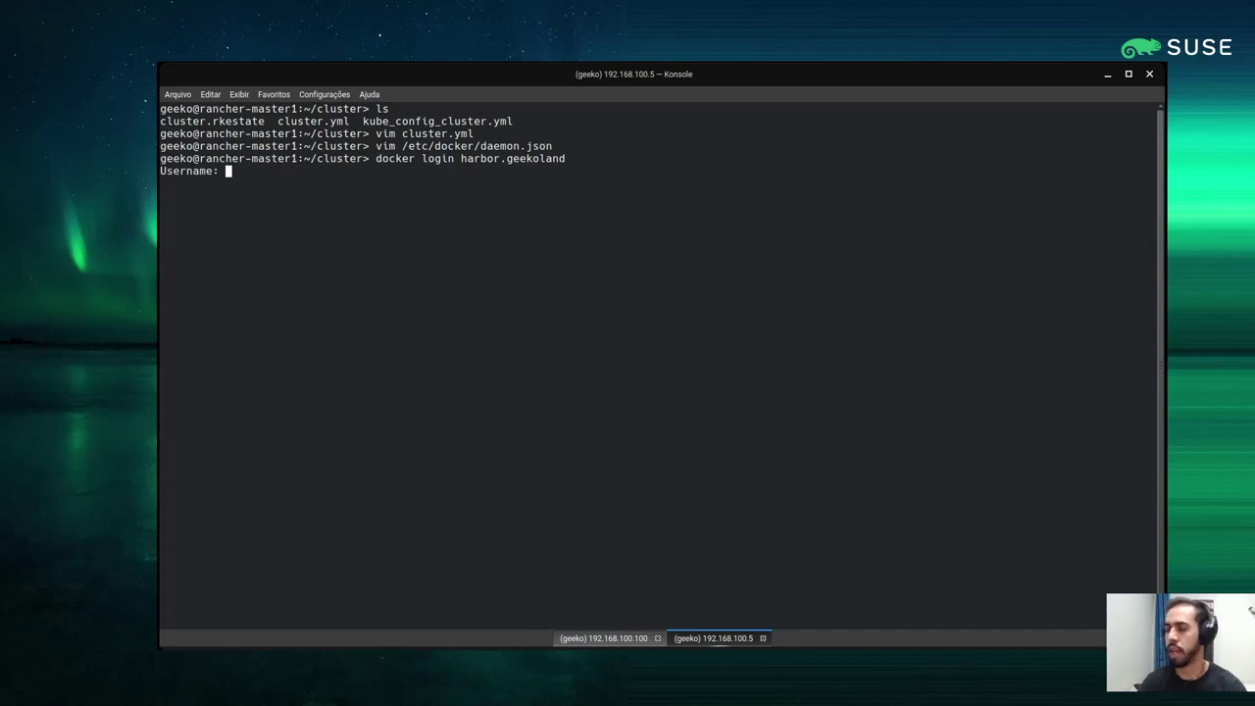
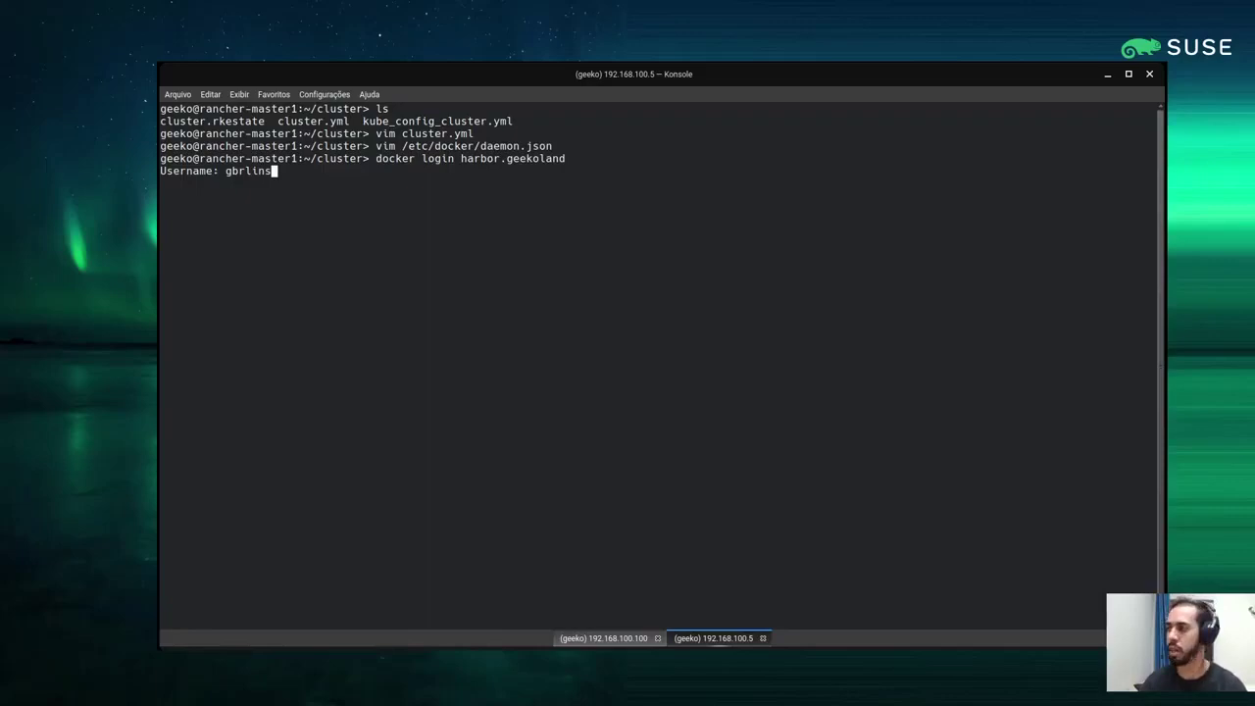
key(Return)
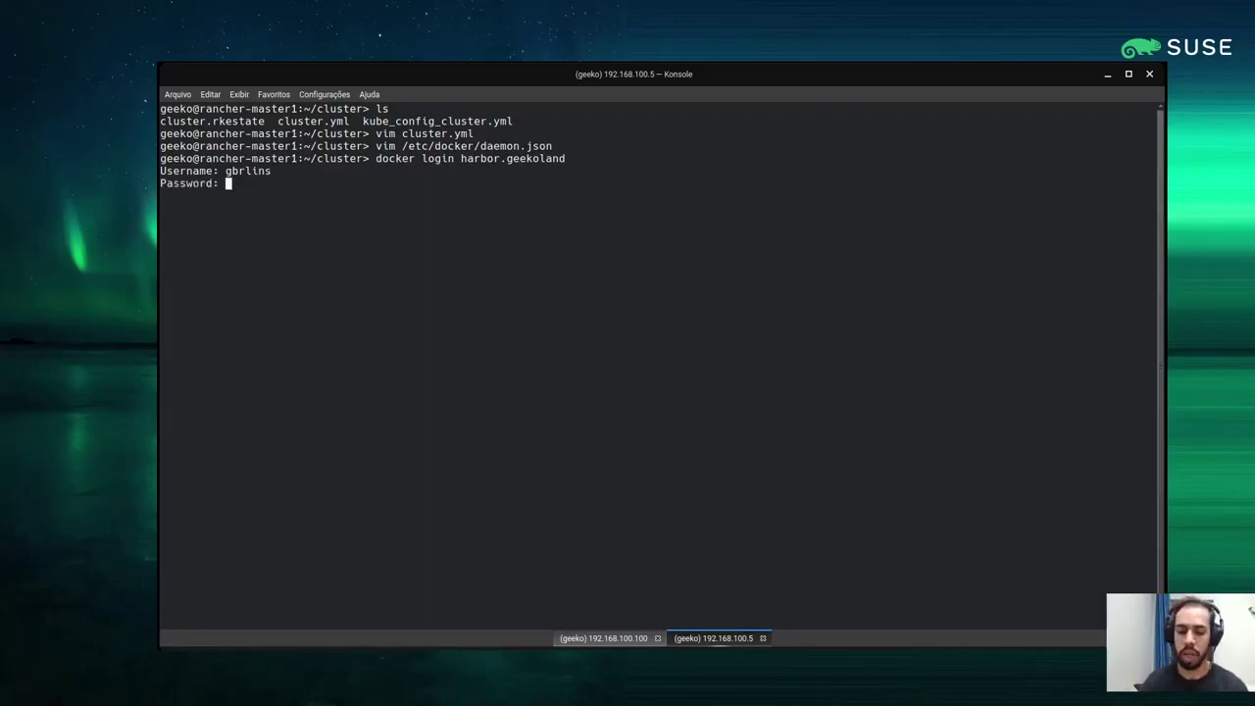
key(Return)
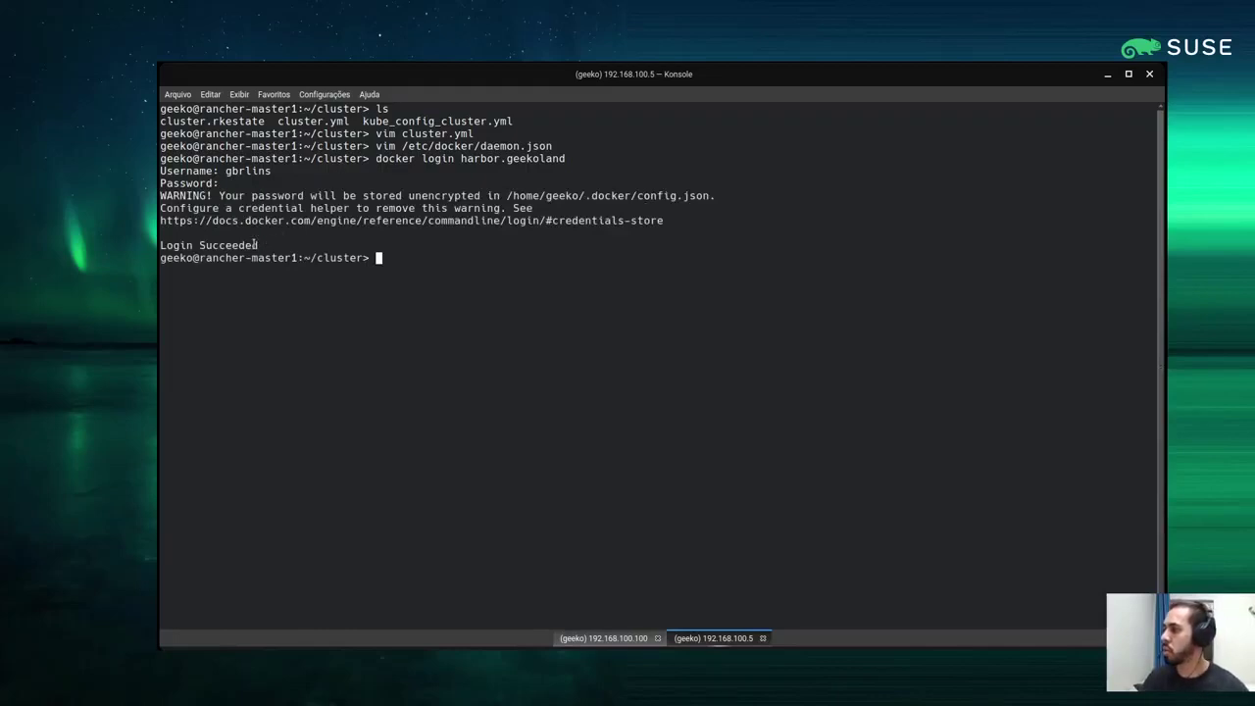
drag(254, 245, 166, 245)
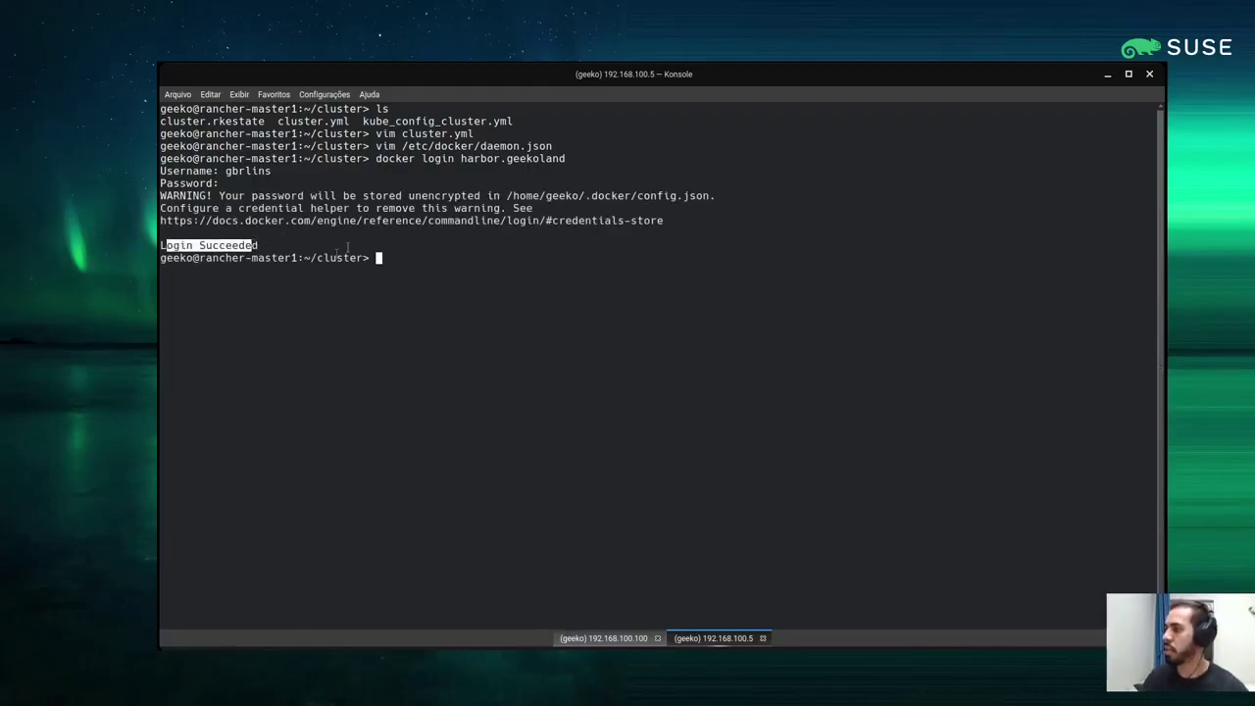
click(452, 258)
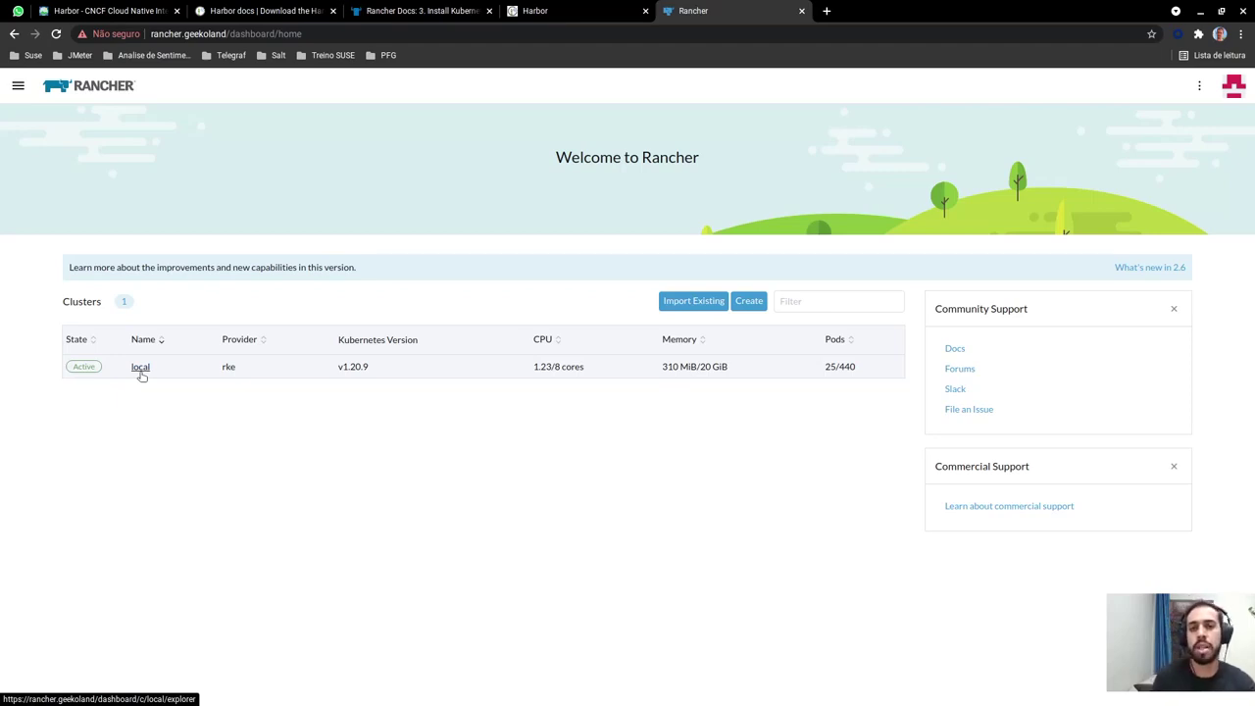
Go from the local cluster to Global Settings and scroll down the Advanced Settings list
click(140, 371)
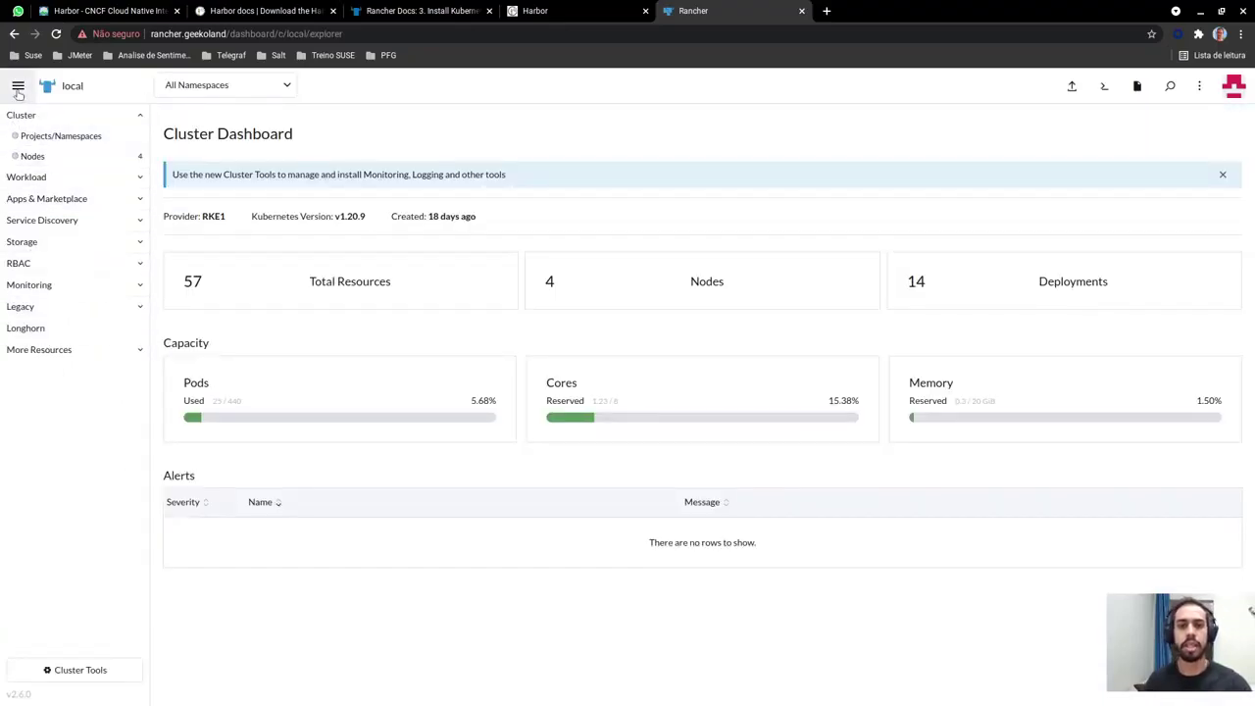
click(18, 88)
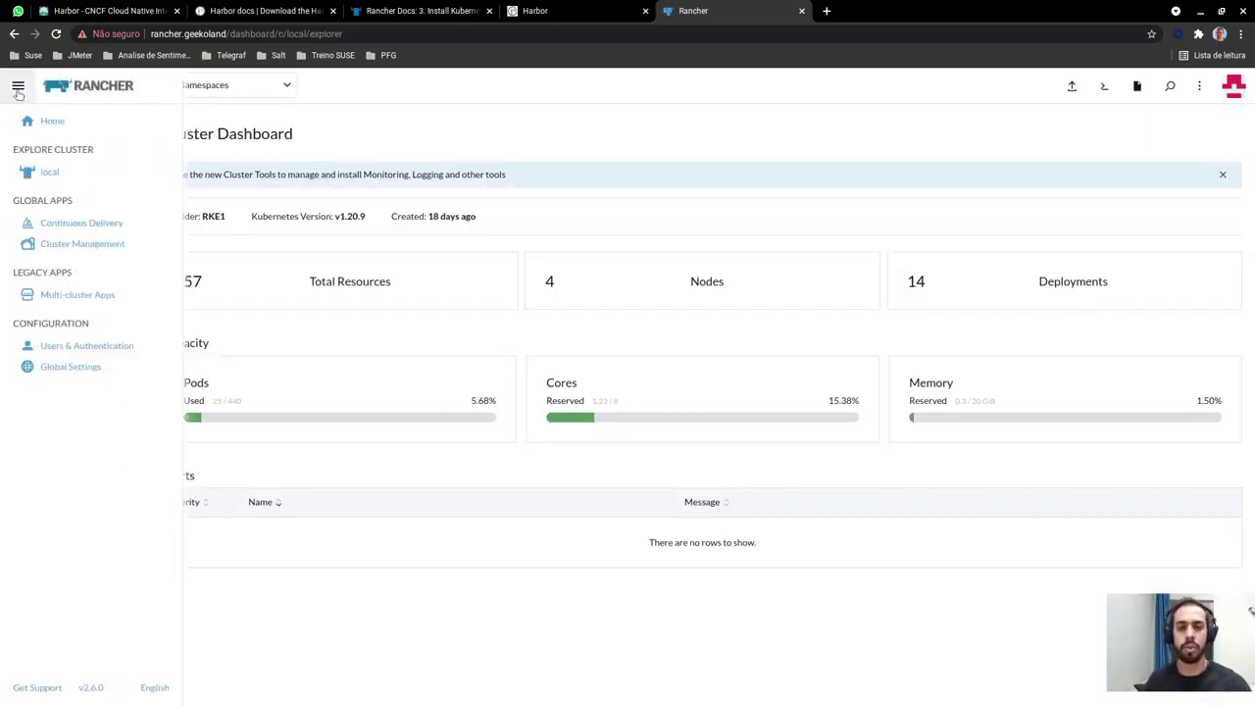
click(86, 372)
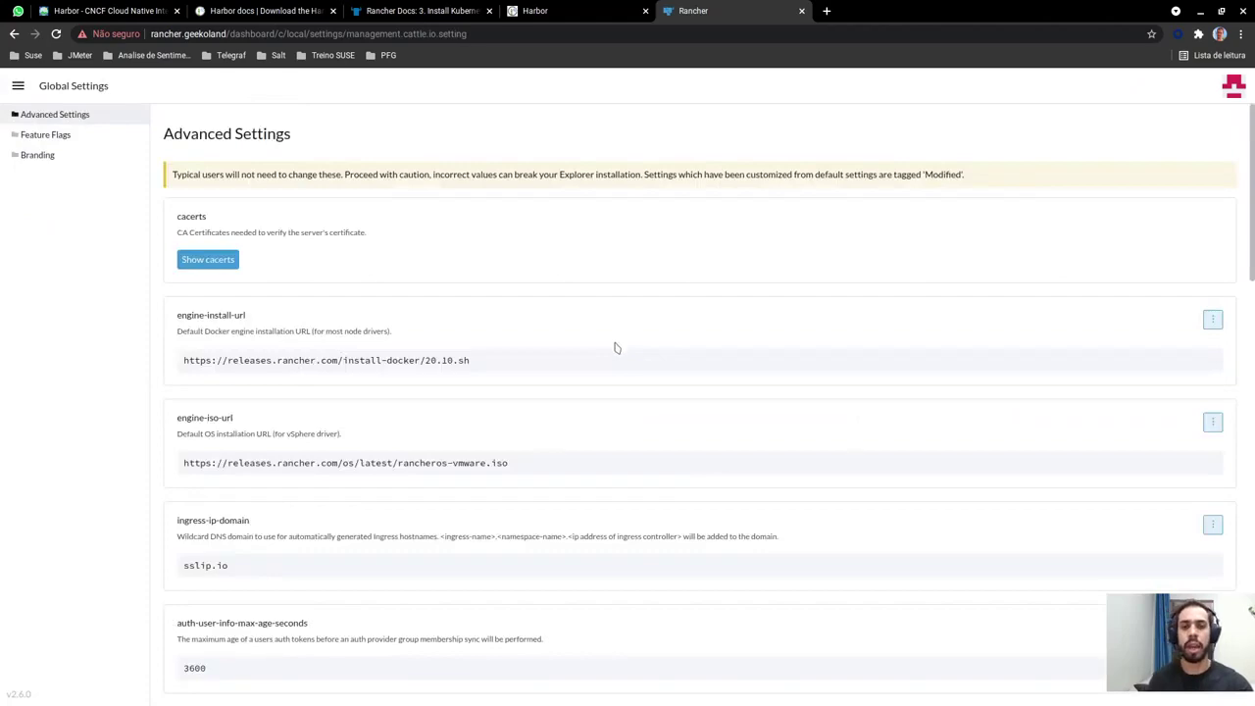
scroll(616, 349, down, 3)
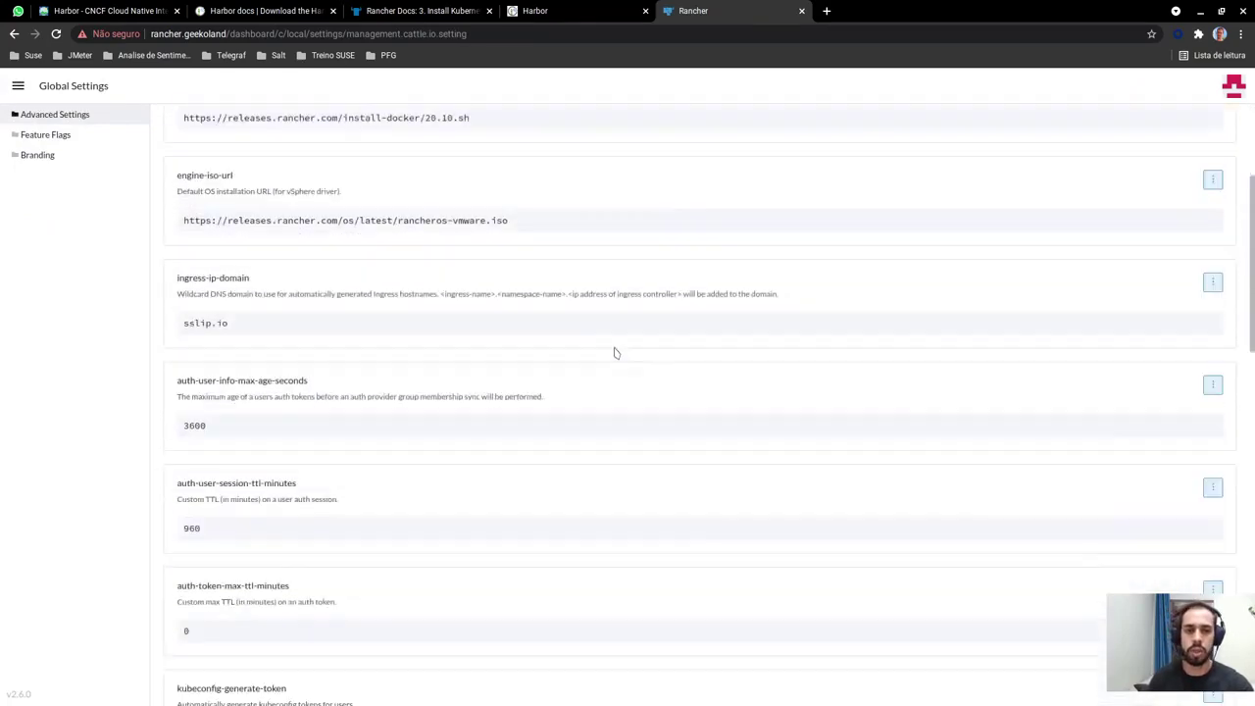
scroll(616, 353, down, 4)
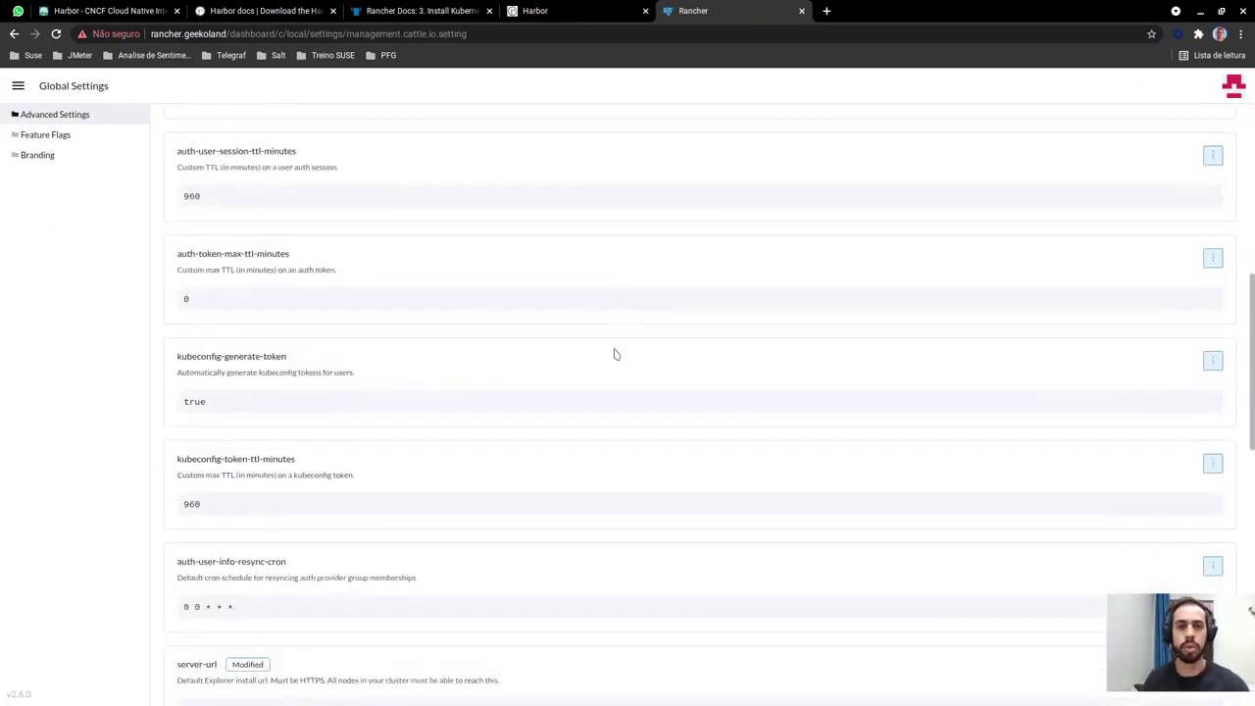
scroll(616, 354, down, 2)
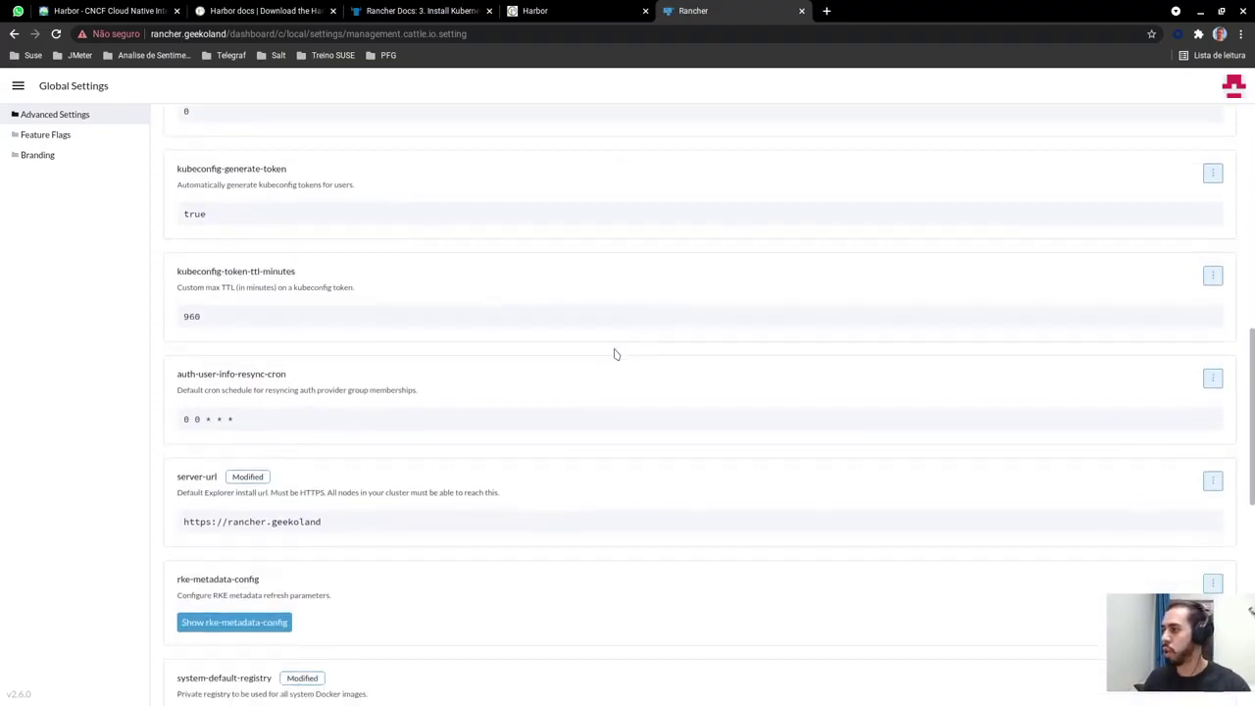
scroll(616, 354, down, 2)
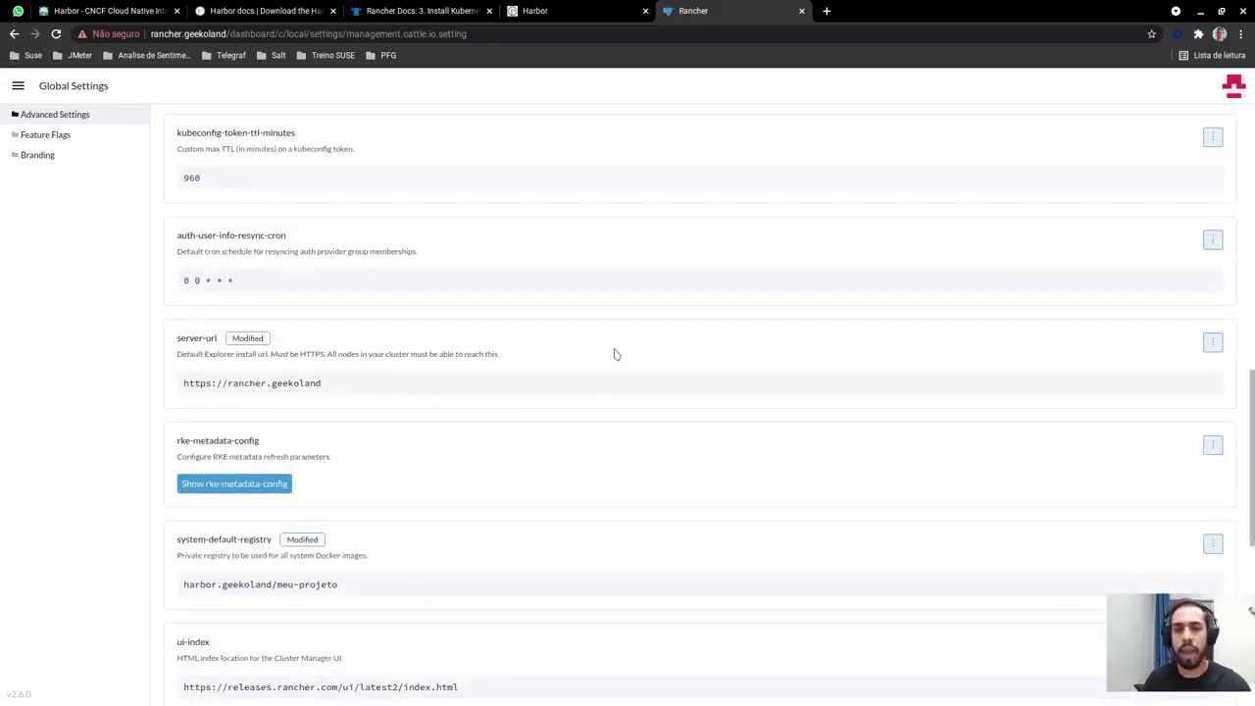
scroll(616, 354, down, 2)
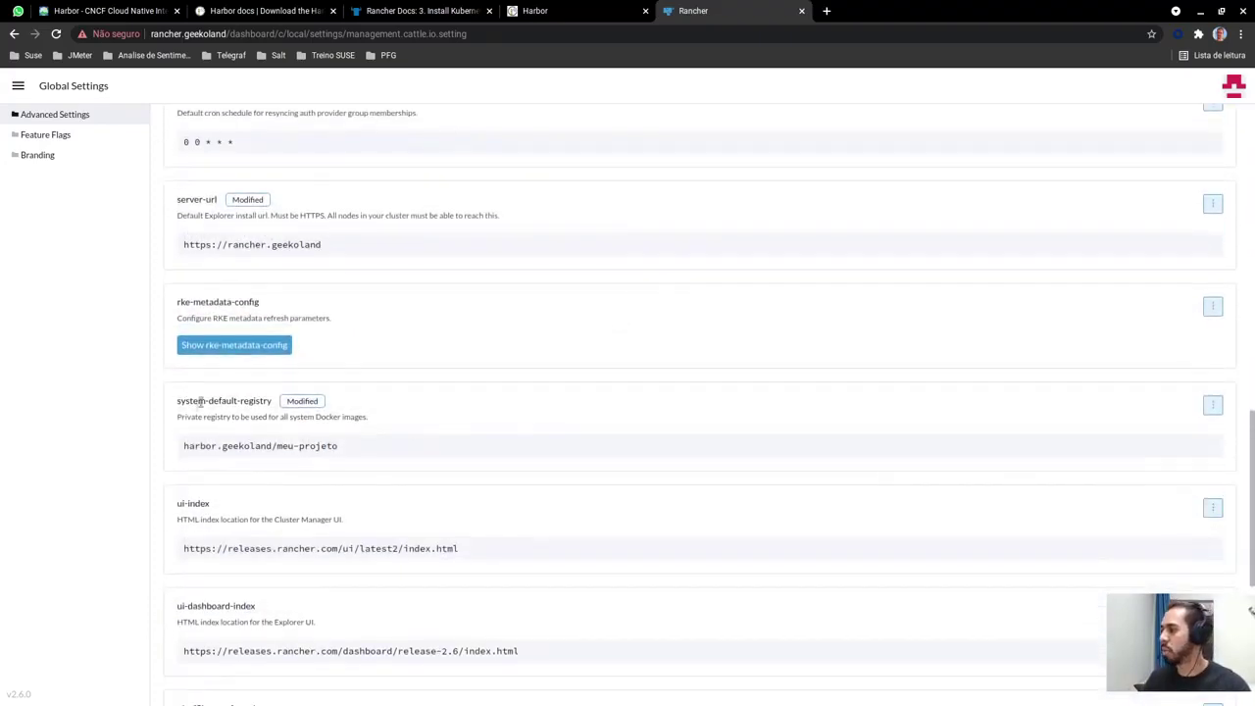
Inspect system-default-registry, highlighting its value harbor.geekoland/meu-projeto without editing it
drag(177, 402, 271, 404)
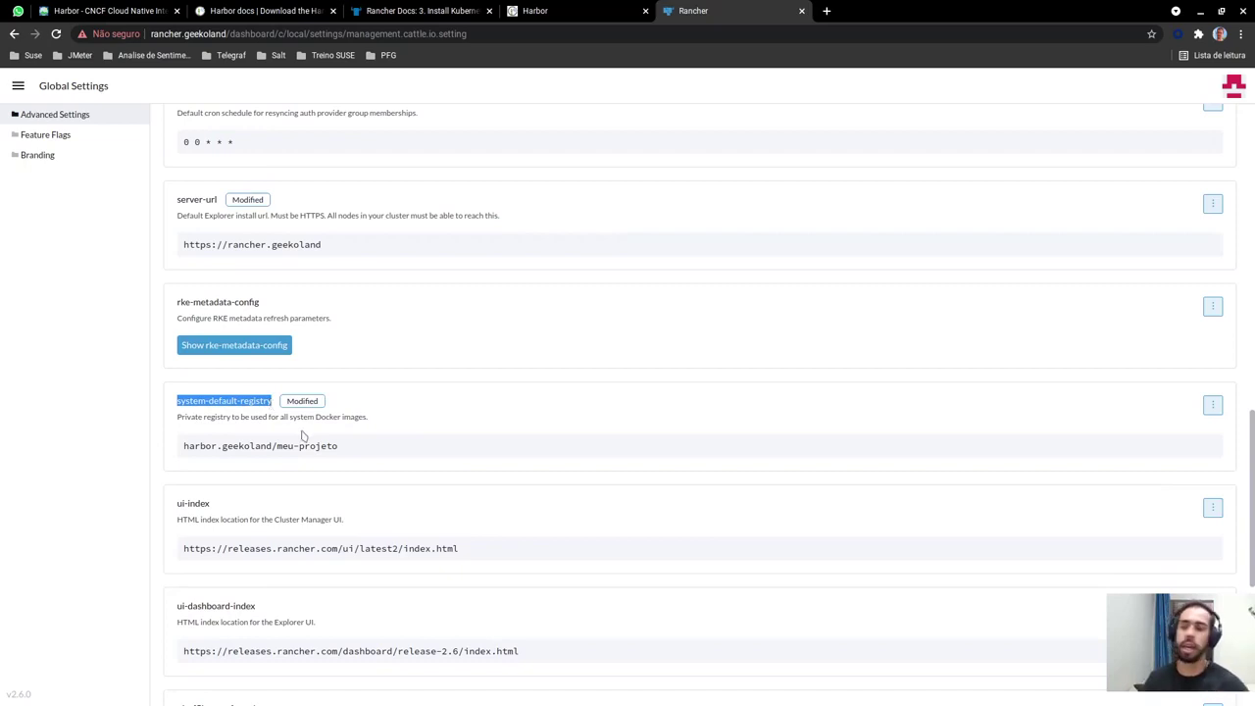
click(1212, 405)
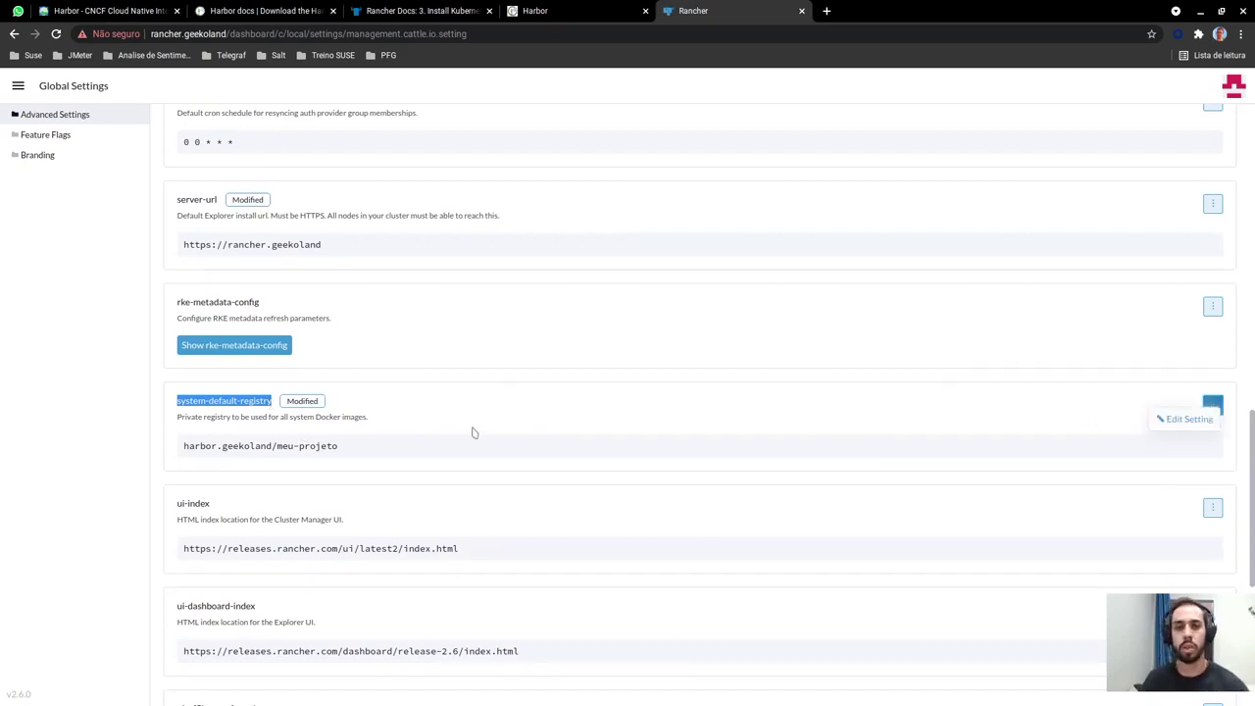
click(179, 448)
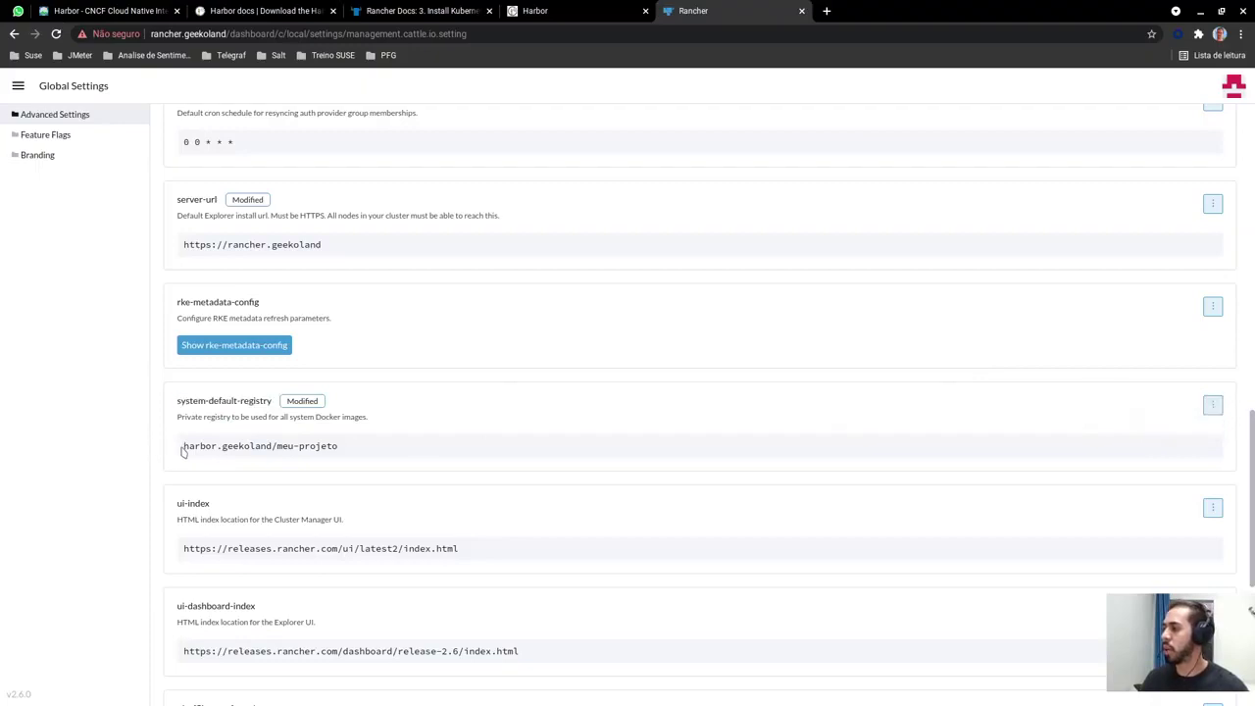
drag(181, 448, 279, 447)
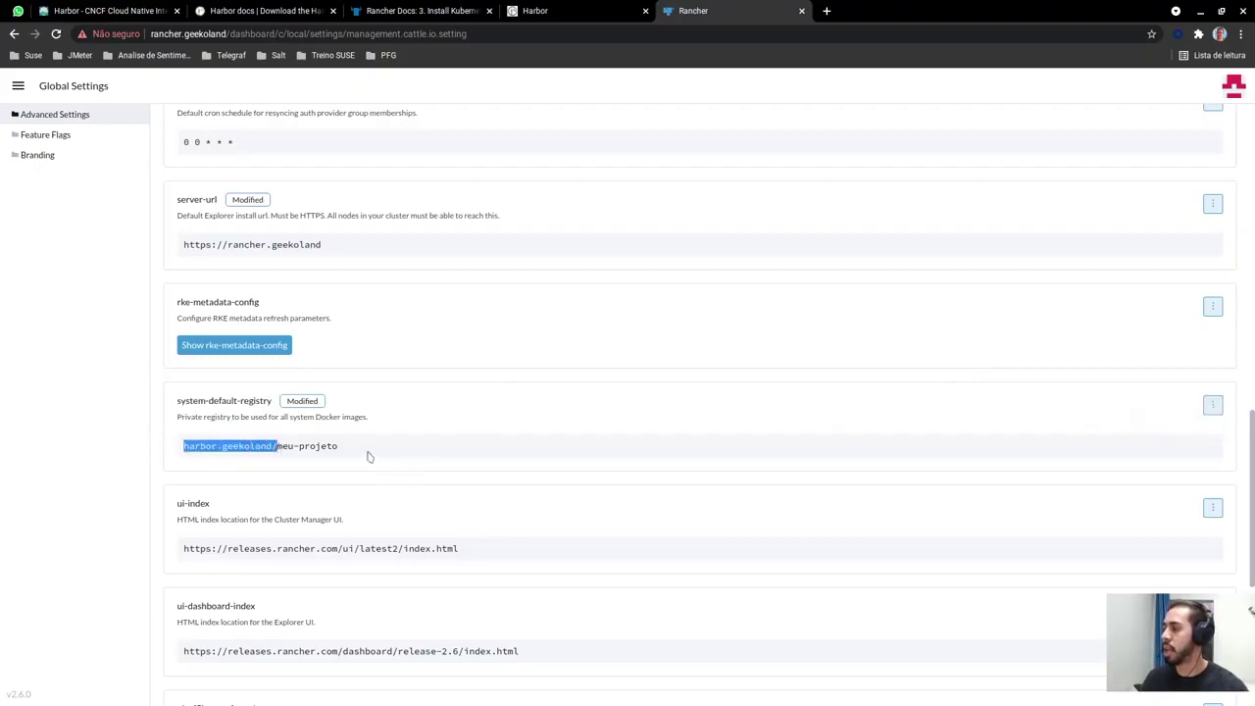
click(353, 456)
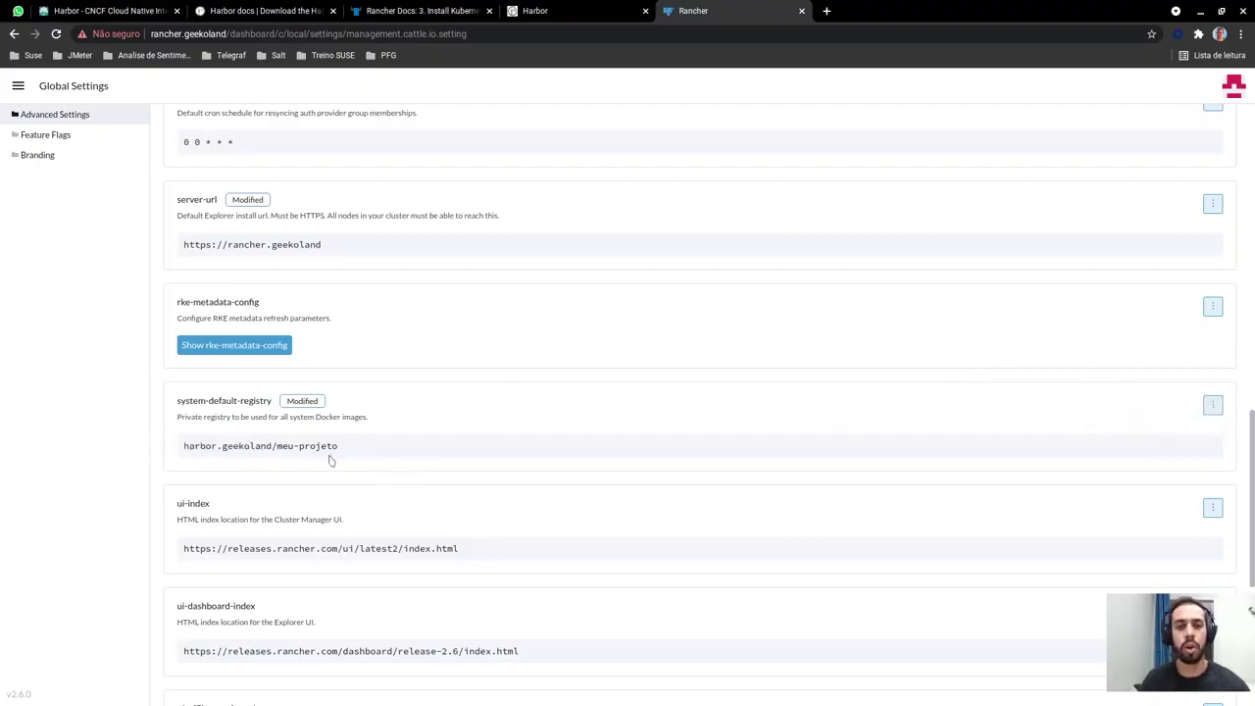
drag(339, 446, 278, 447)
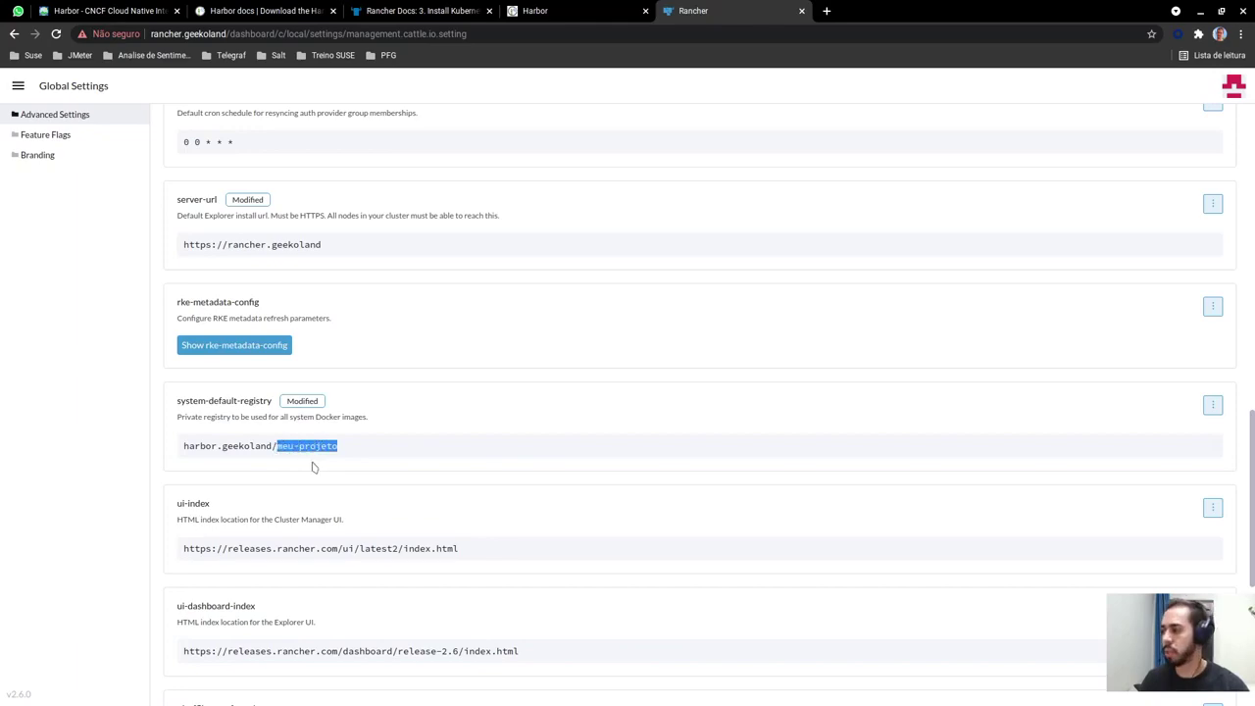
scroll(479, 430, up, 1)
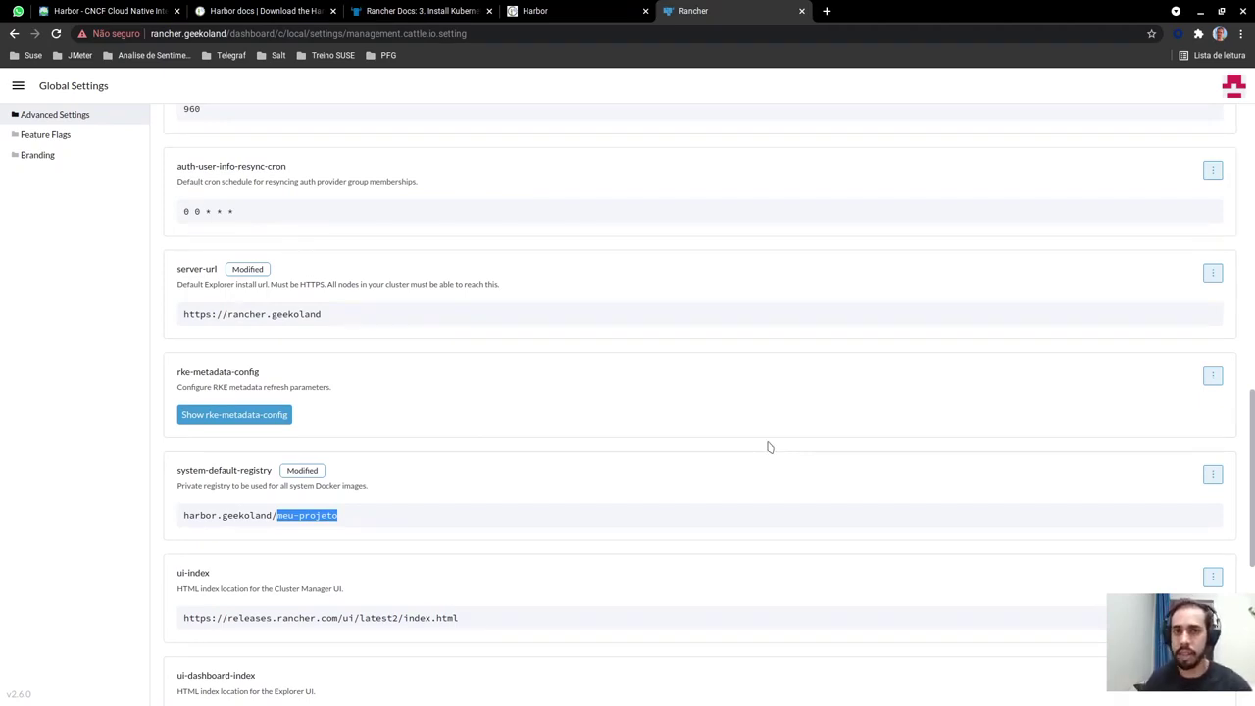
Review Harbor's projects, noting meu-projeto's Proxy Cache type and storage used, then open Garbage Collection
click(578, 17)
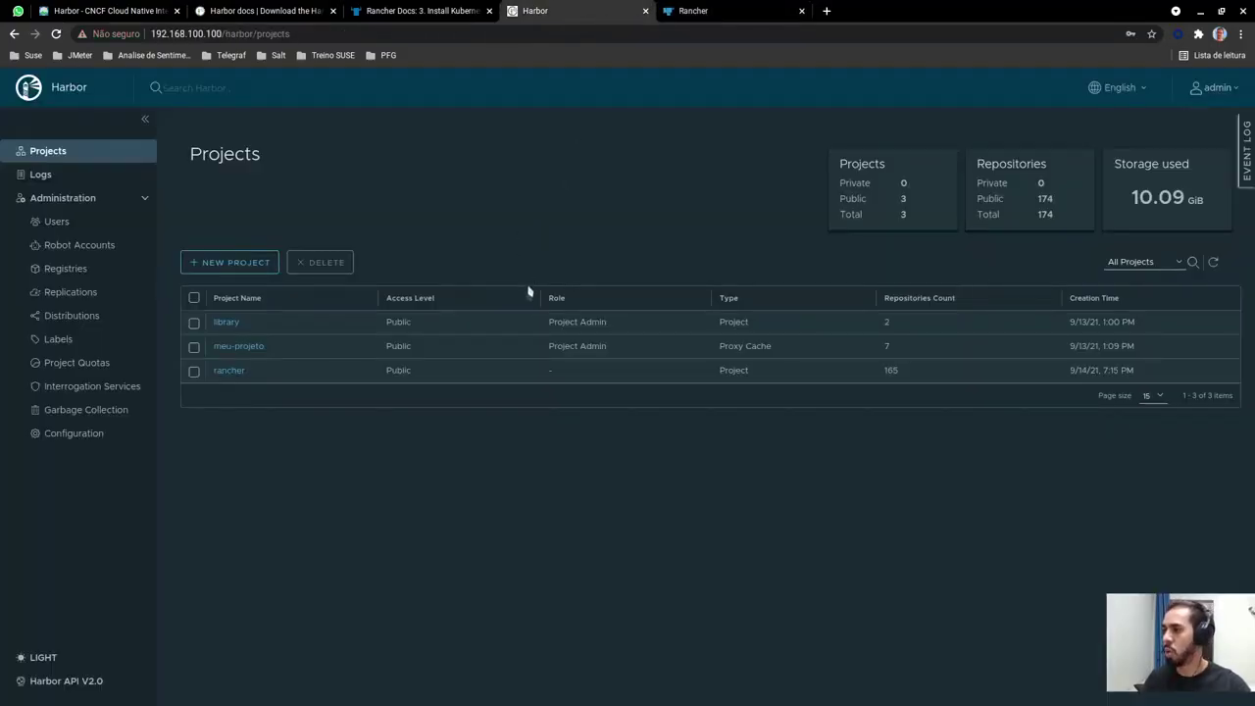
drag(719, 345, 778, 350)
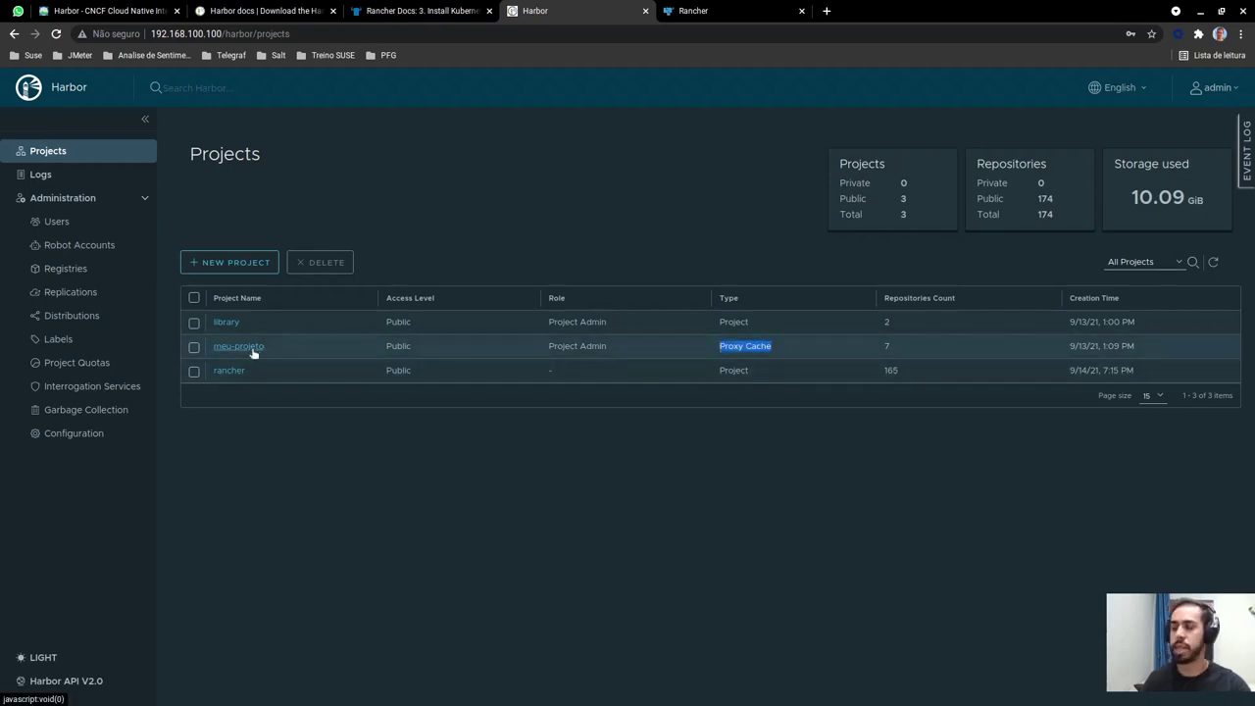
click(538, 526)
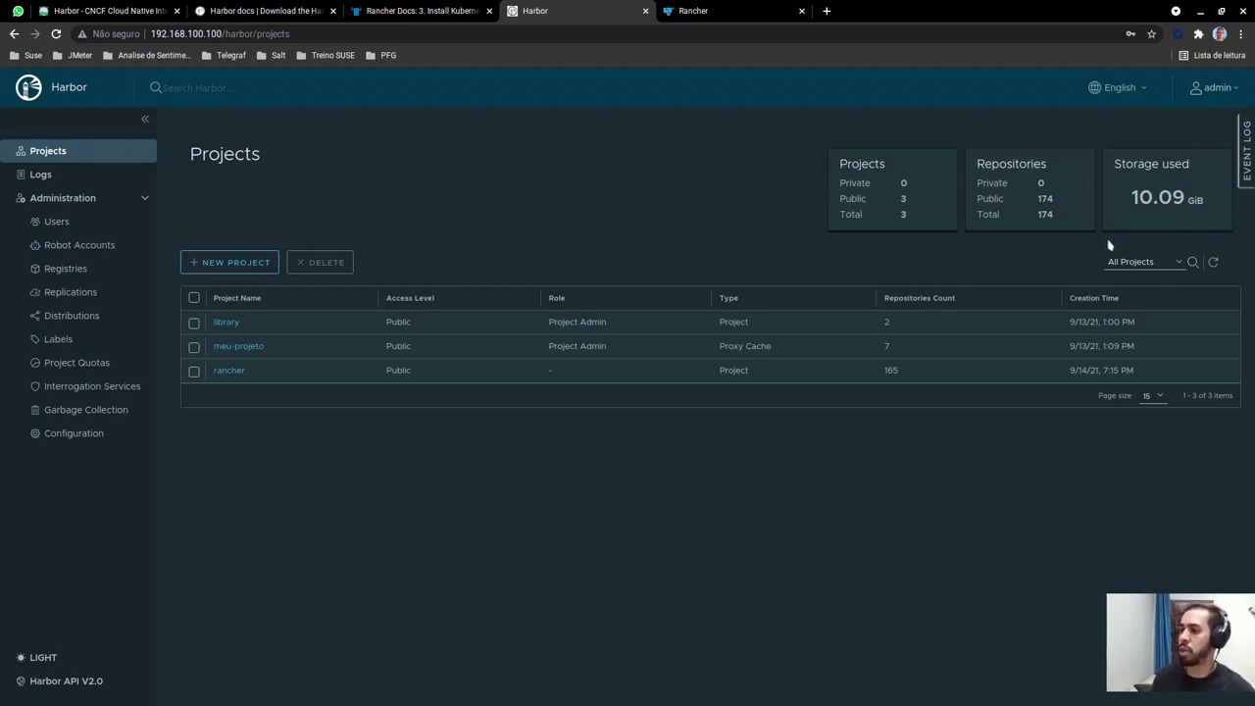
drag(1131, 210, 1213, 203)
click(1212, 203)
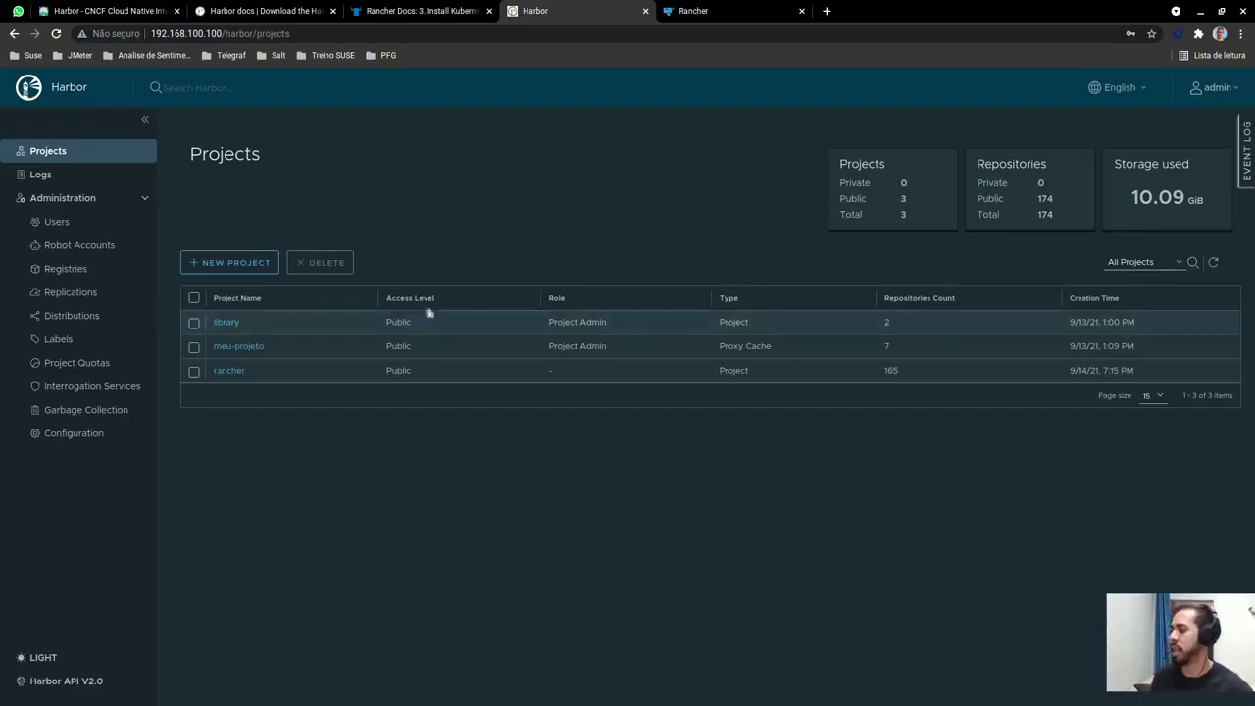
click(67, 410)
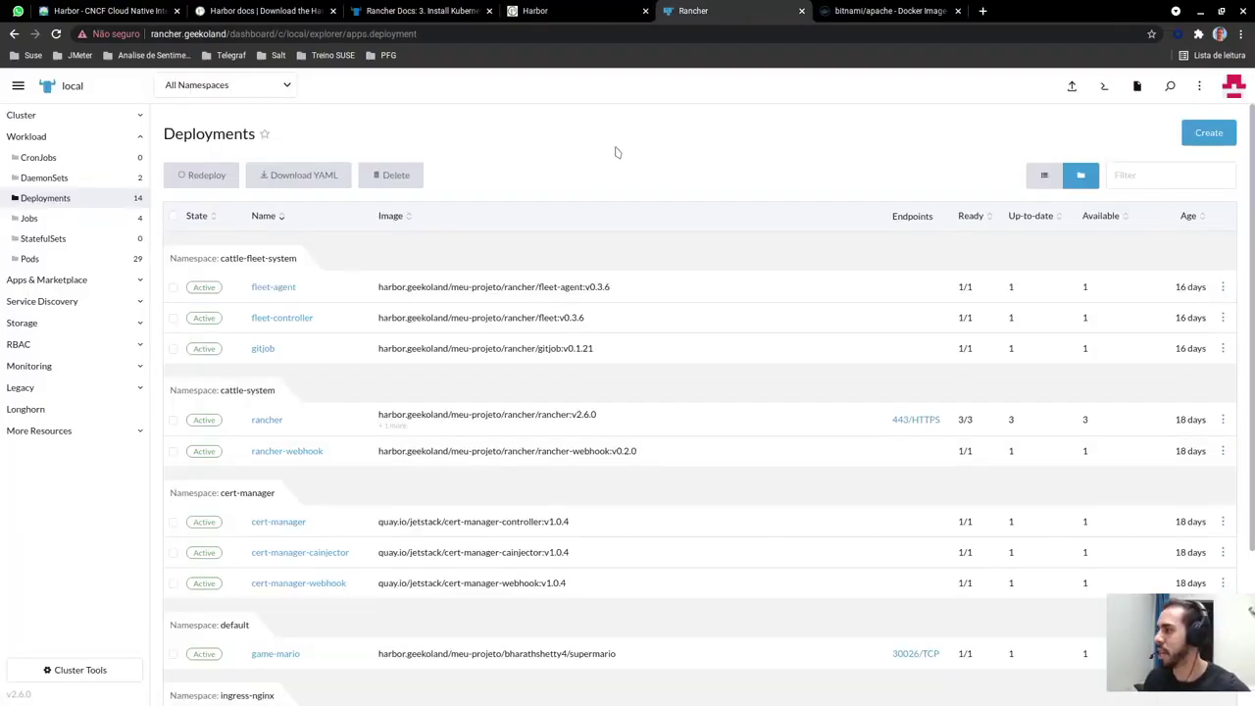
Start a new Deployment named apache, then bring up Docker Hub's bitnami/apache page
click(1209, 133)
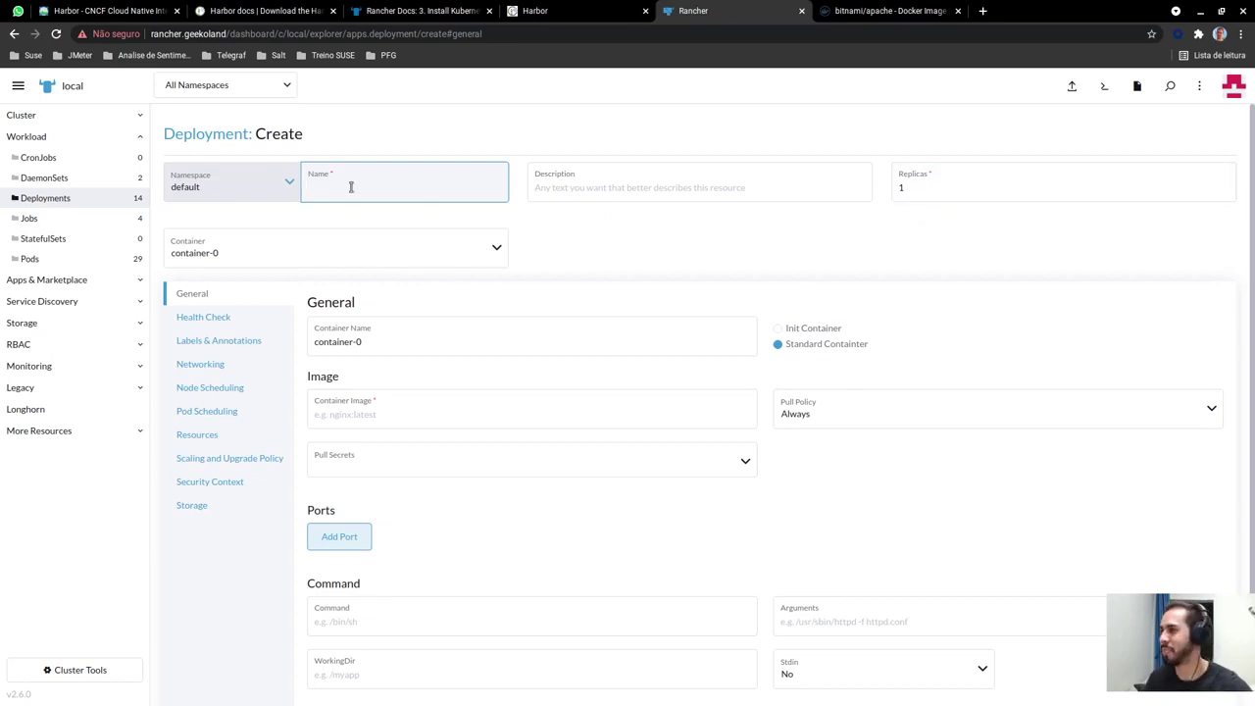
text(ap)
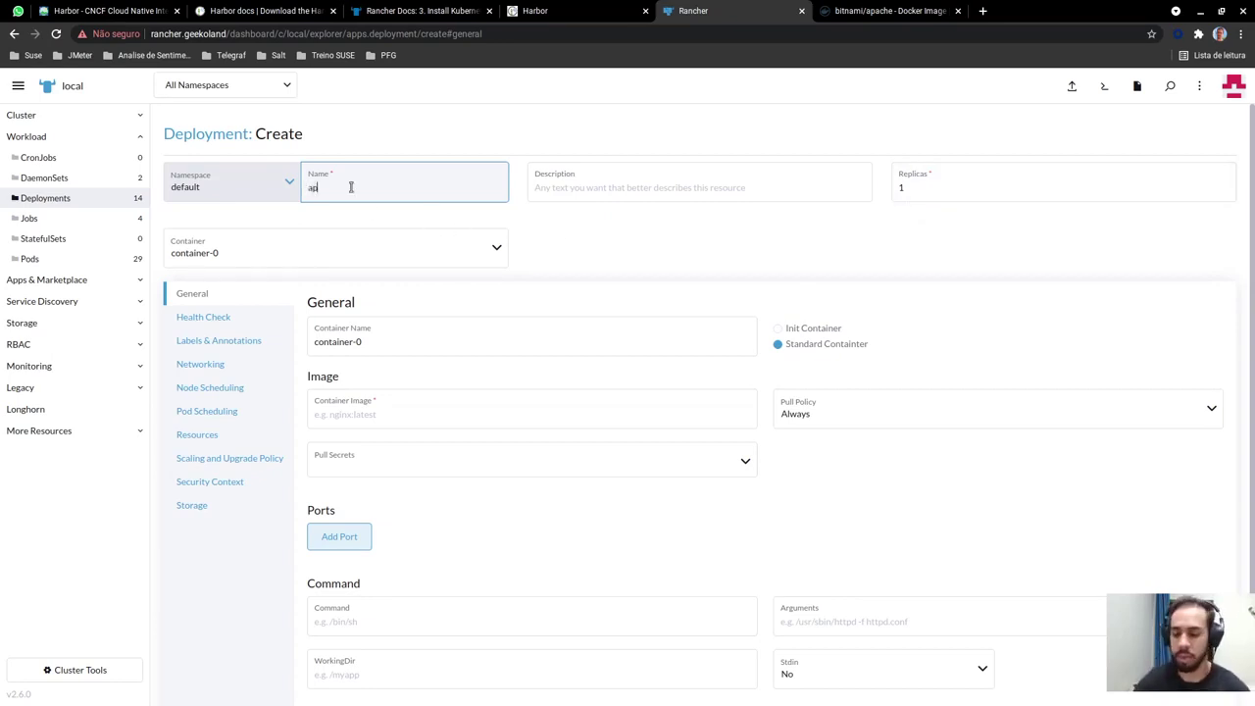
text(ache)
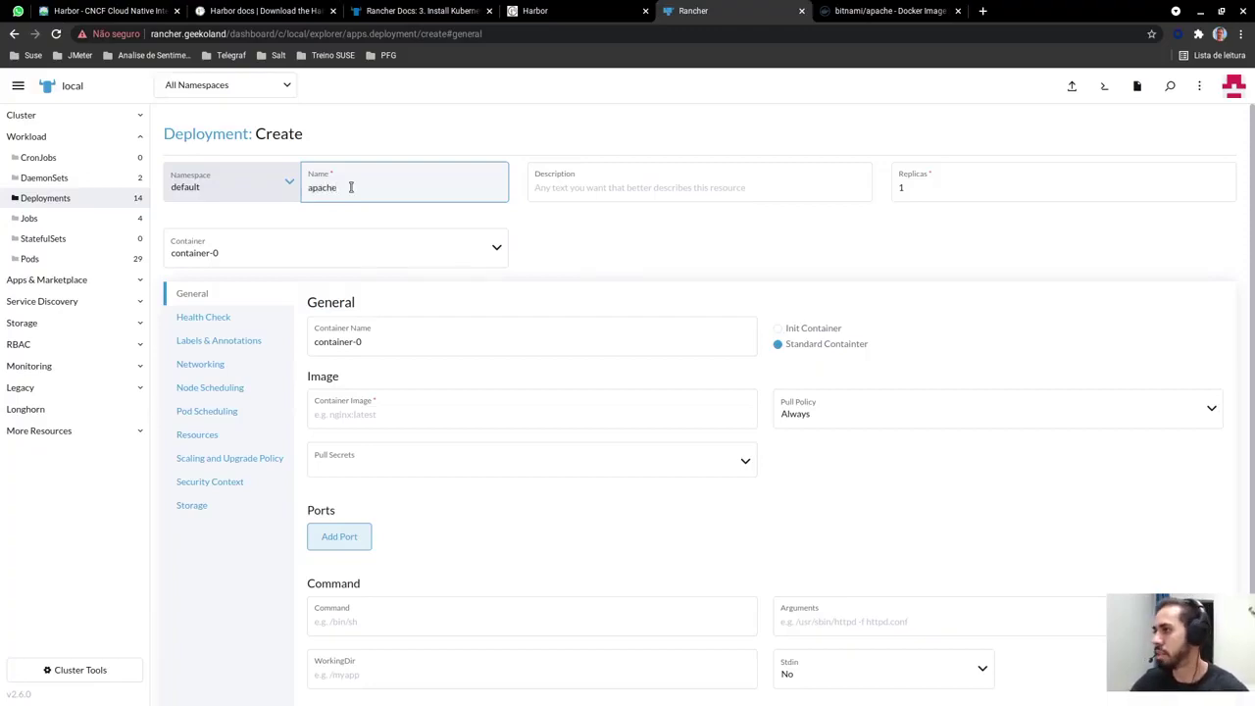
scroll(475, 224, down, 1)
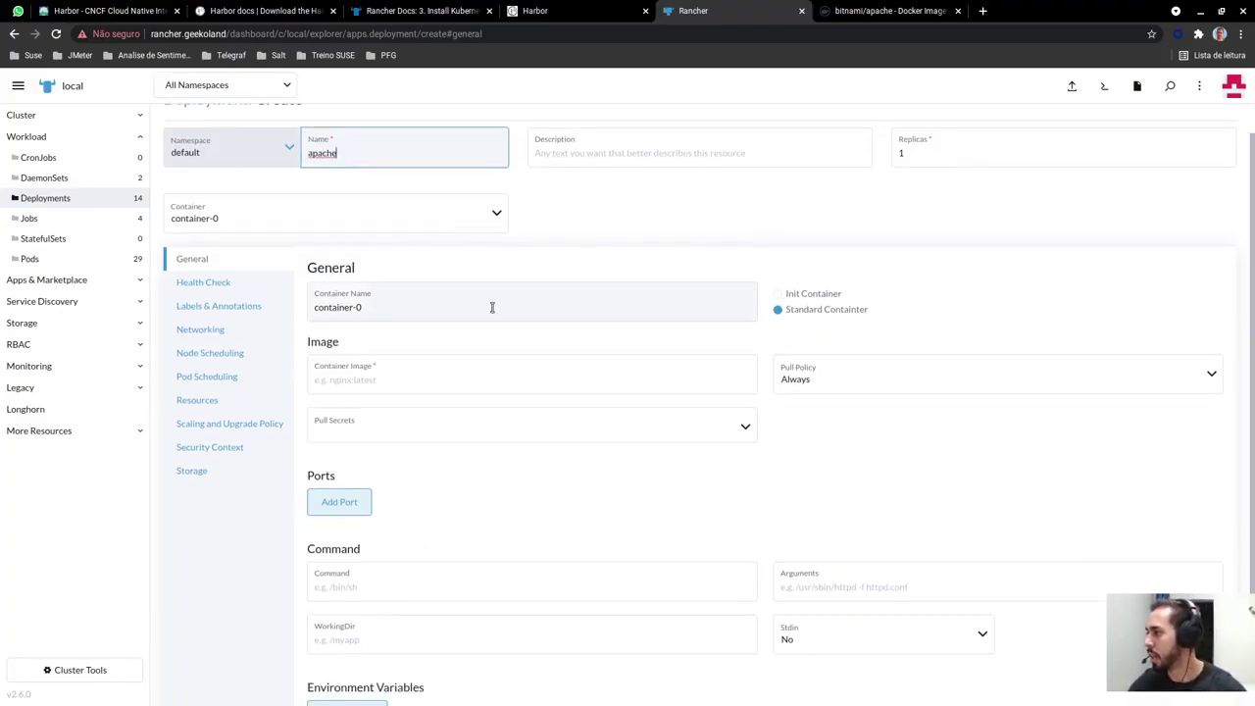
click(890, 12)
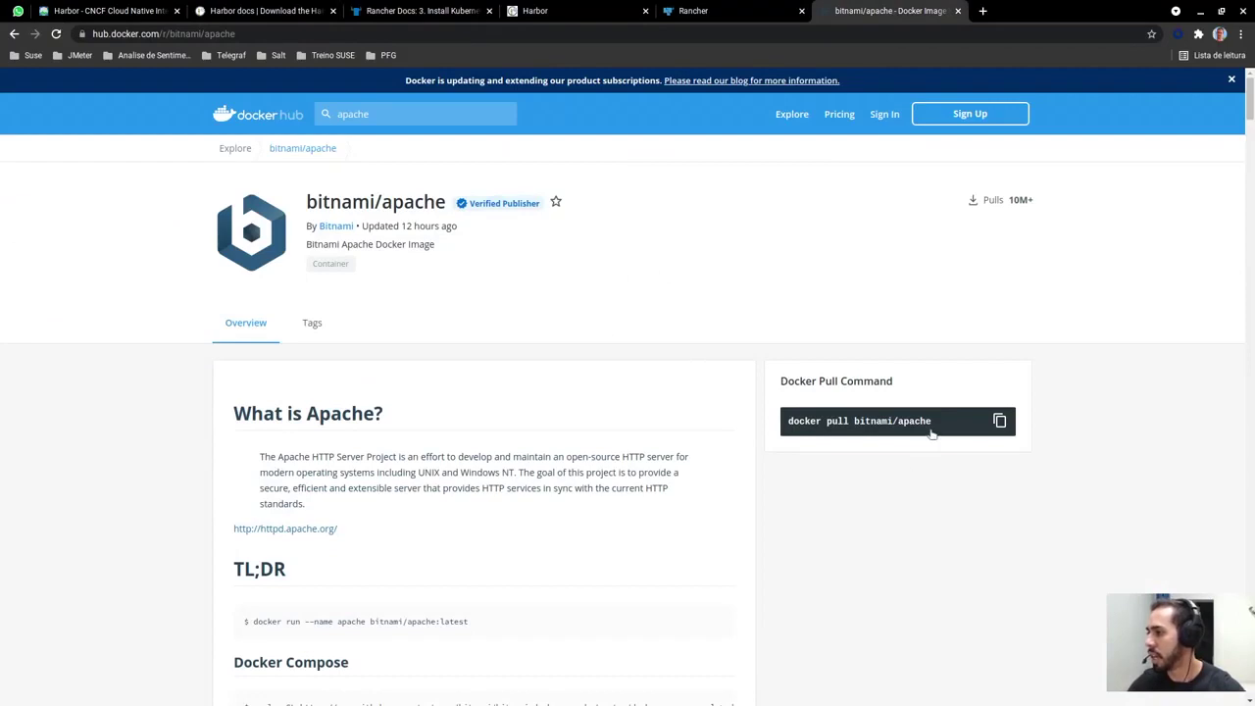
Copy the bitnami/apache pull command from the Docker Hub page
drag(931, 434, 855, 425)
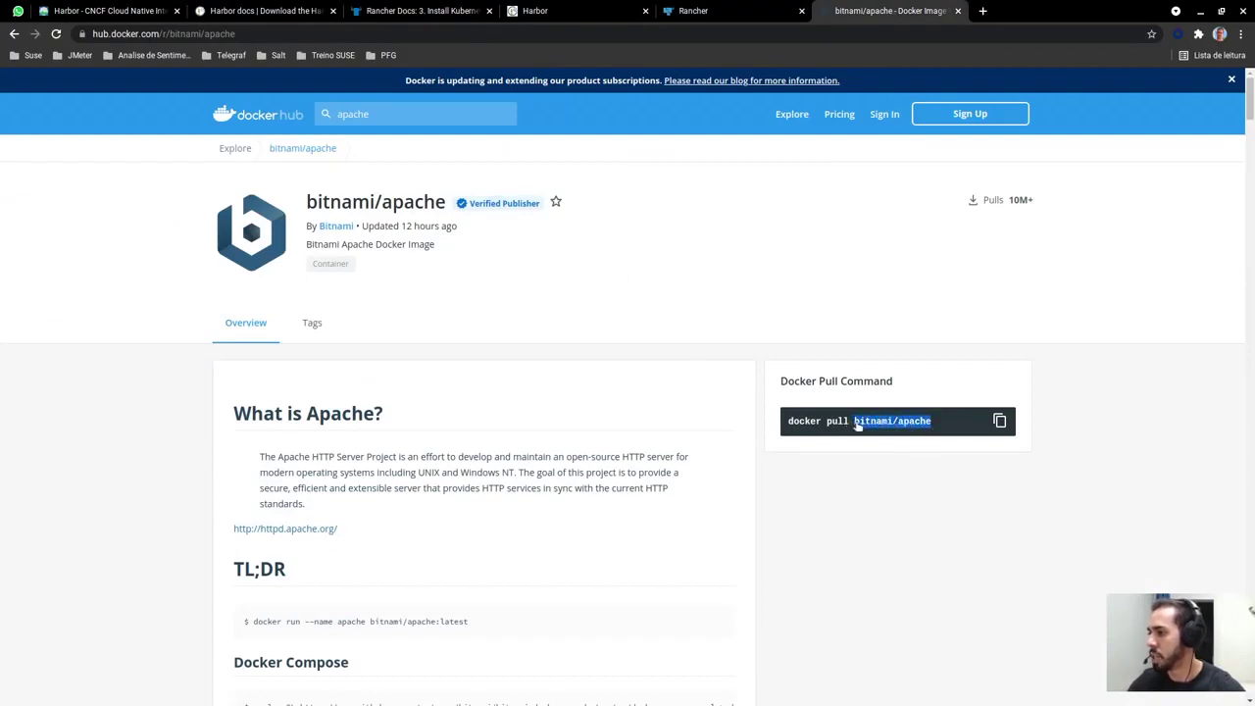
right_click(856, 426)
click(882, 429)
Set the container image to harbor.geekoland/meu-projeto/bitnami/apache, correcting the 'prjeto' typo
click(725, 11)
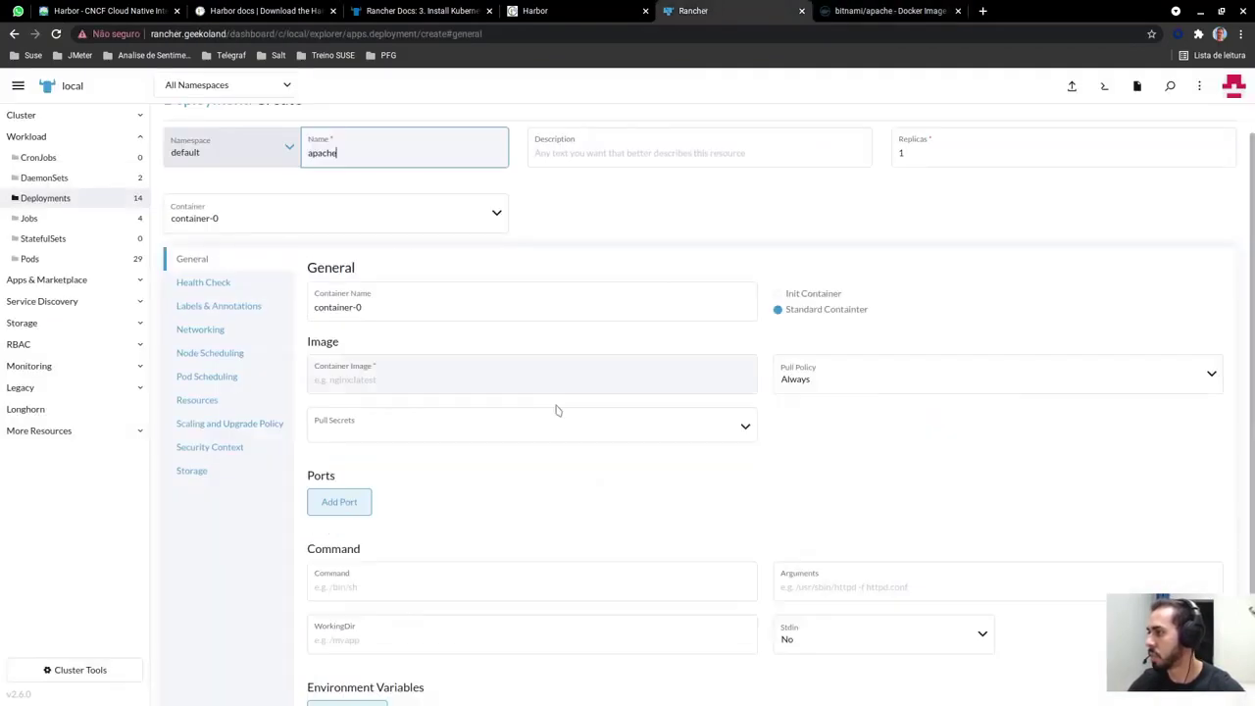
click(441, 390)
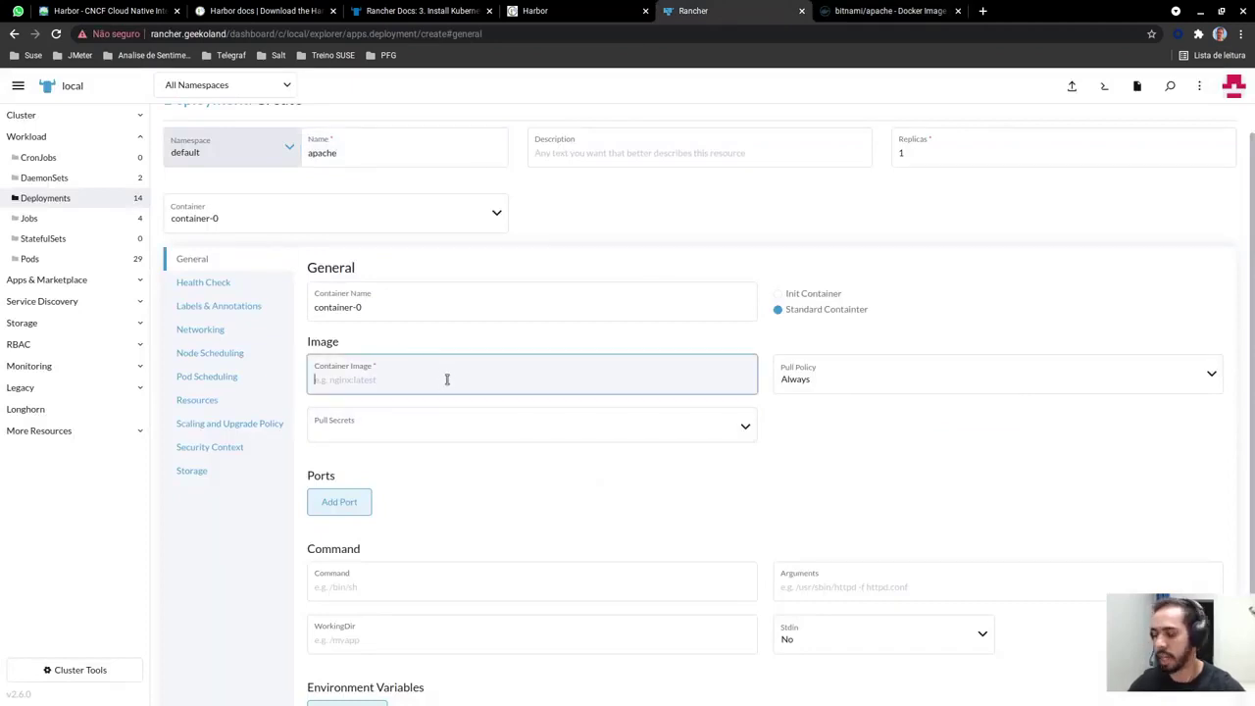
key(ctrl+v)
key(shift+Right)
key(shift+Right)
key(shift+Right)
key(shift+Right)
key(shift+Right)
key(shift+Right)
key(shift+Right)
key(shift+Right)
key(shift+Right)
key(shift+Right)
key(shift+Right)
key(shift+Right)
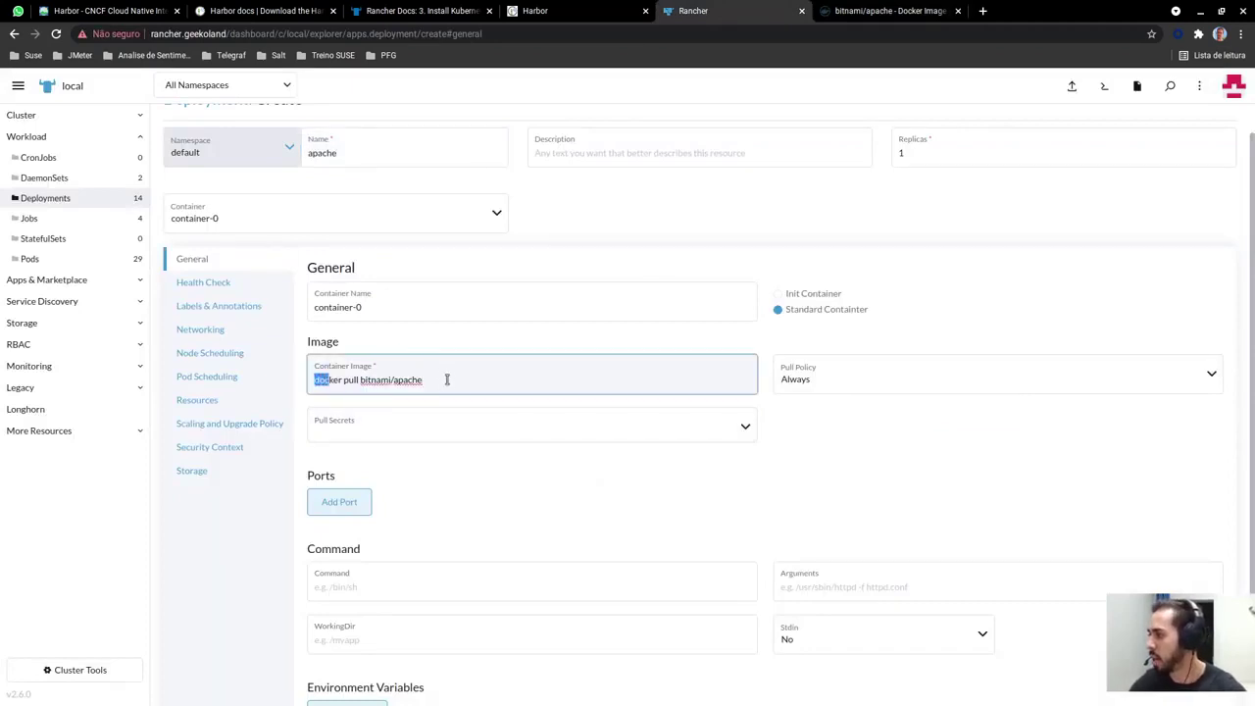
key(shift+Right)
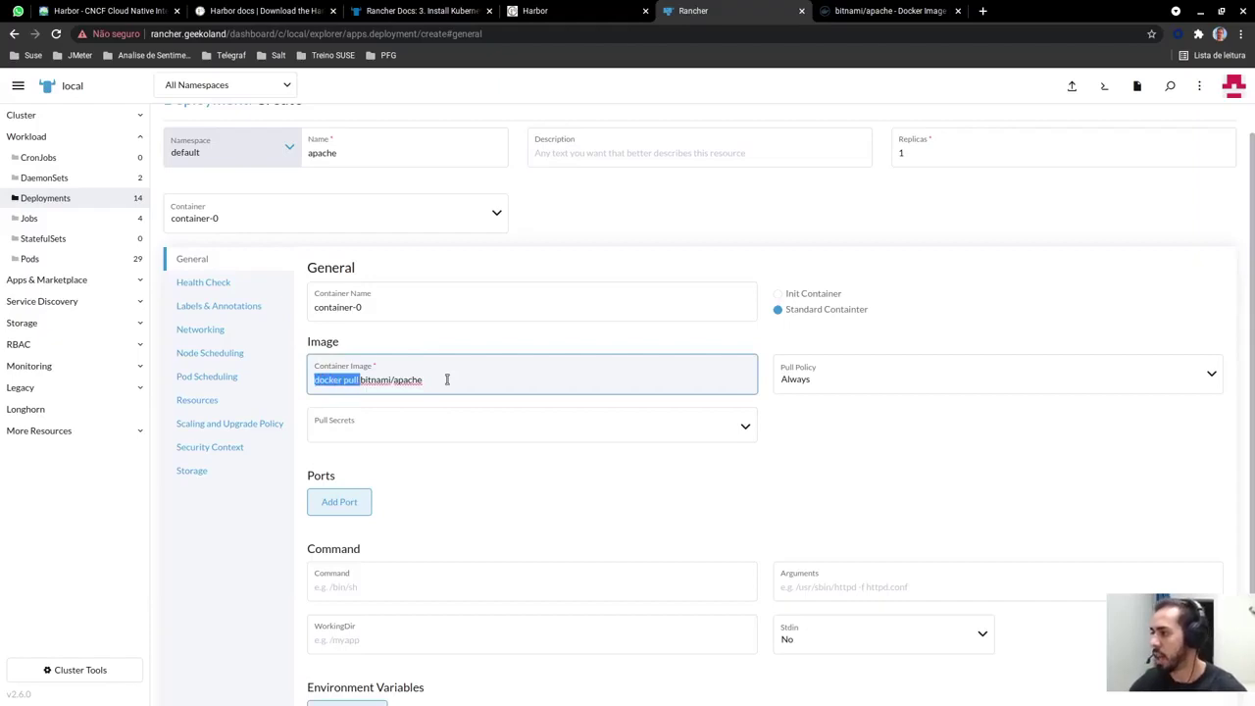
text(harbor.g)
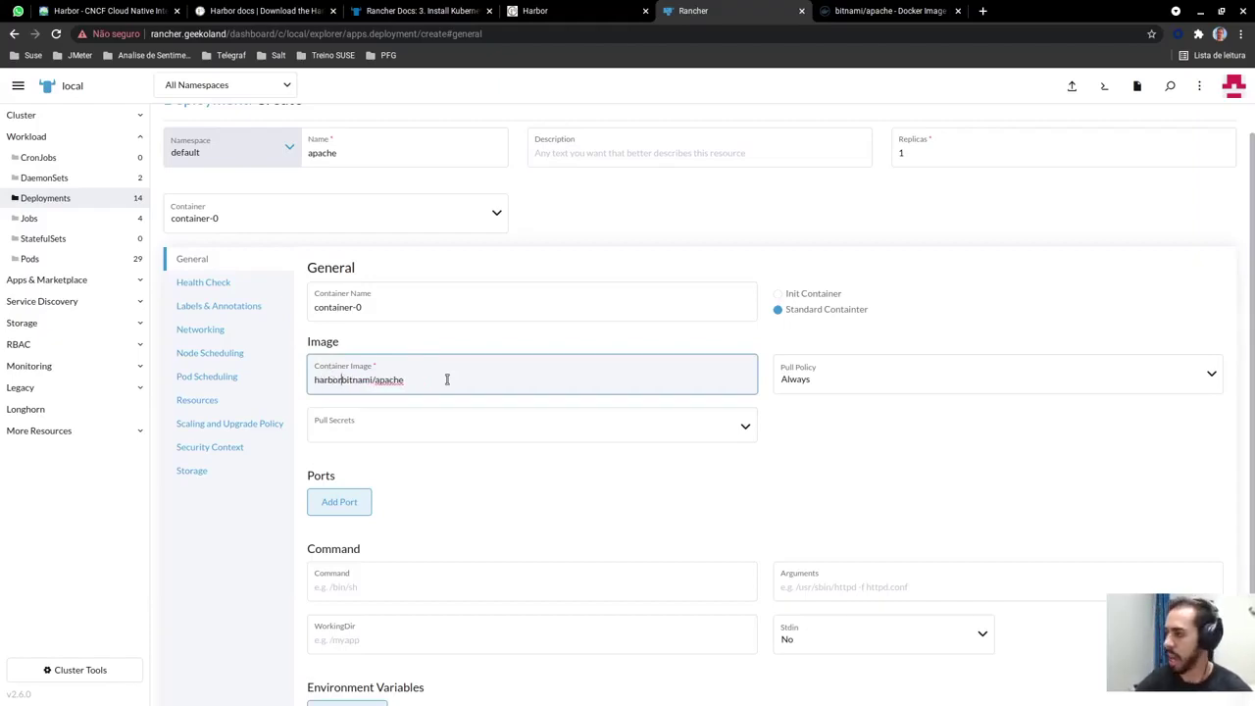
text(eekoland)
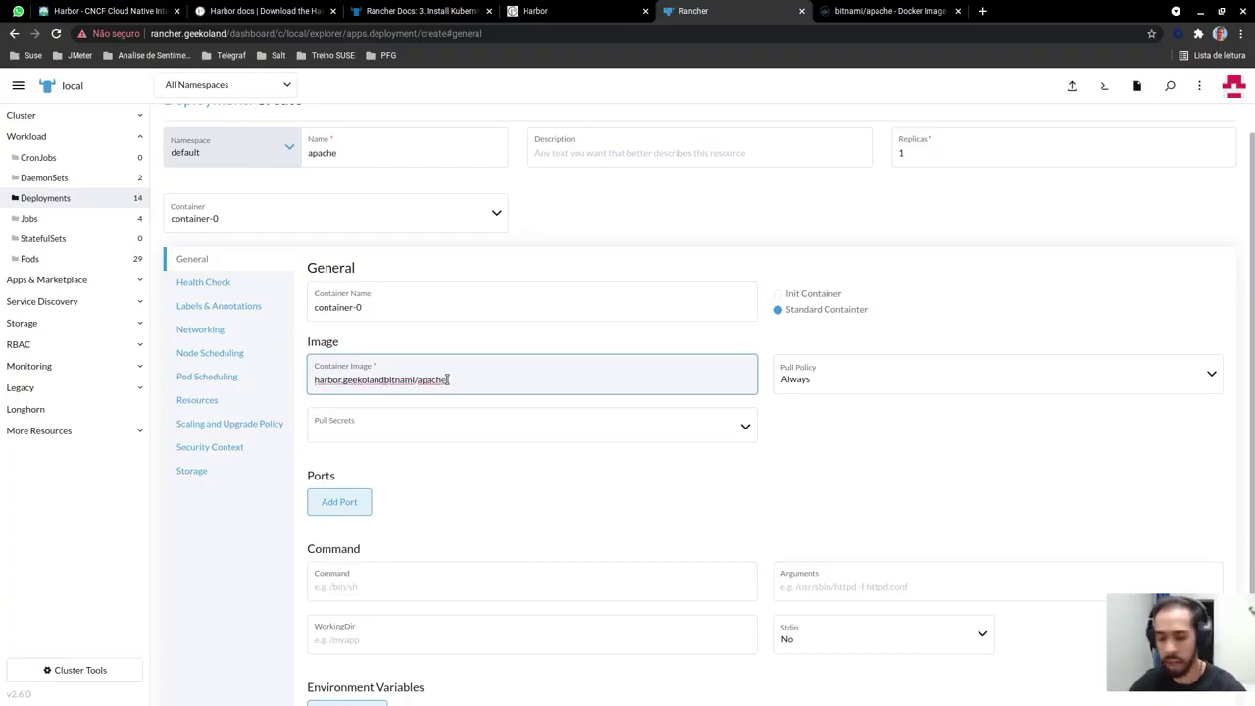
text(/meu-p)
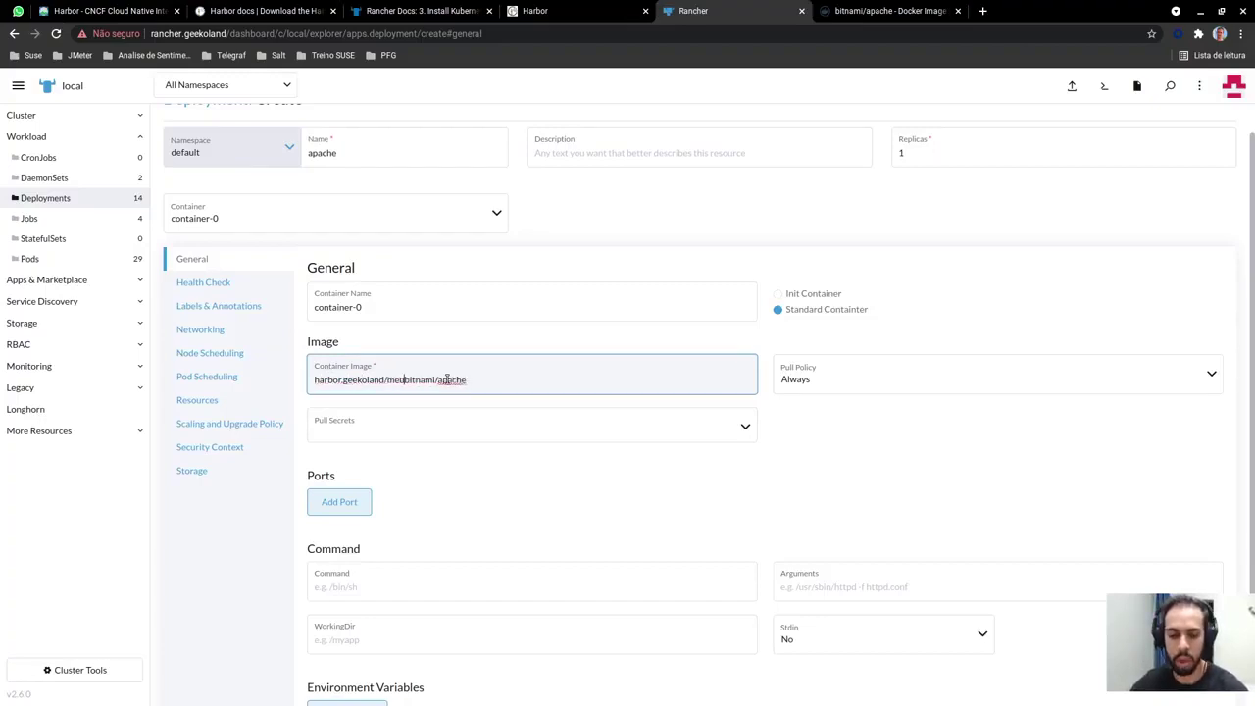
text(rjeto)
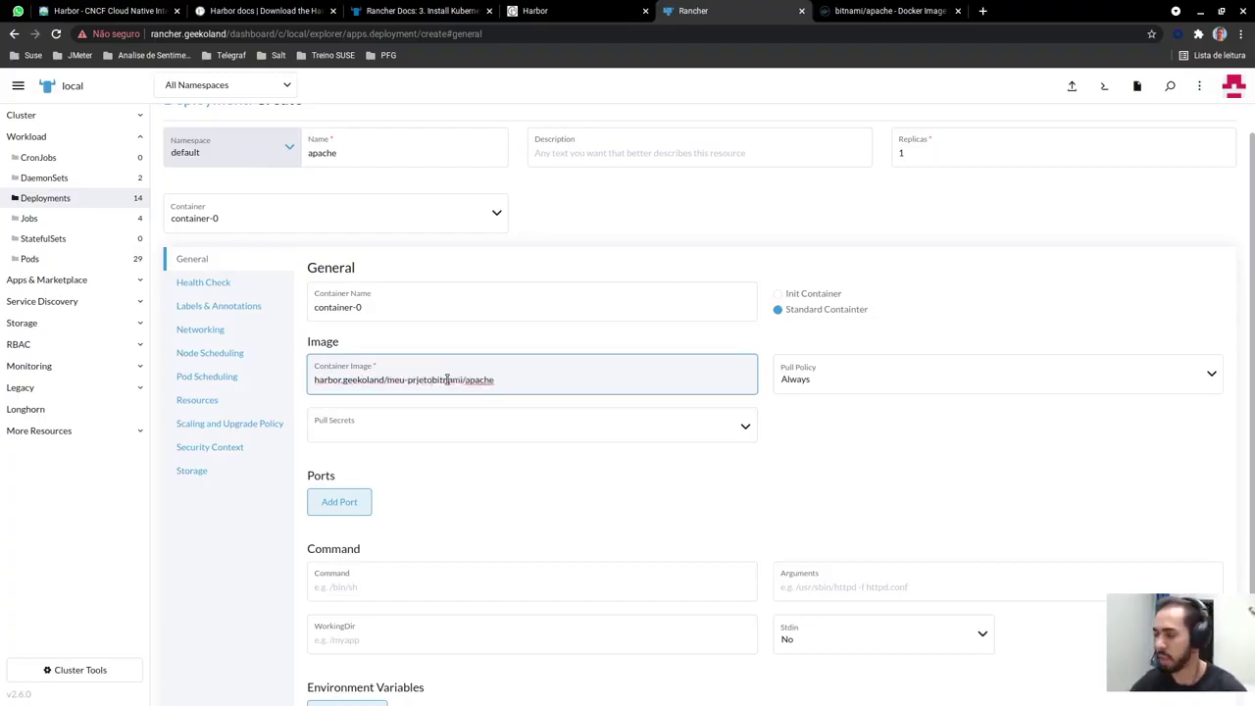
text(/)
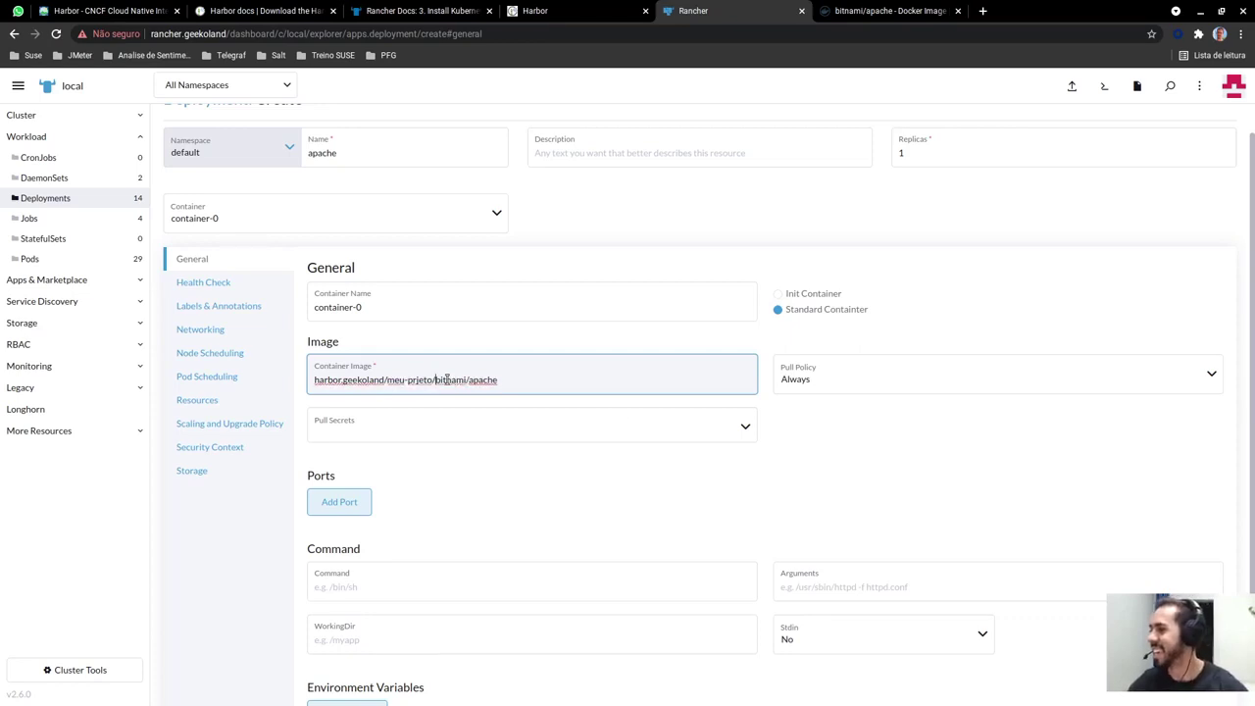
click(417, 379)
text(o)
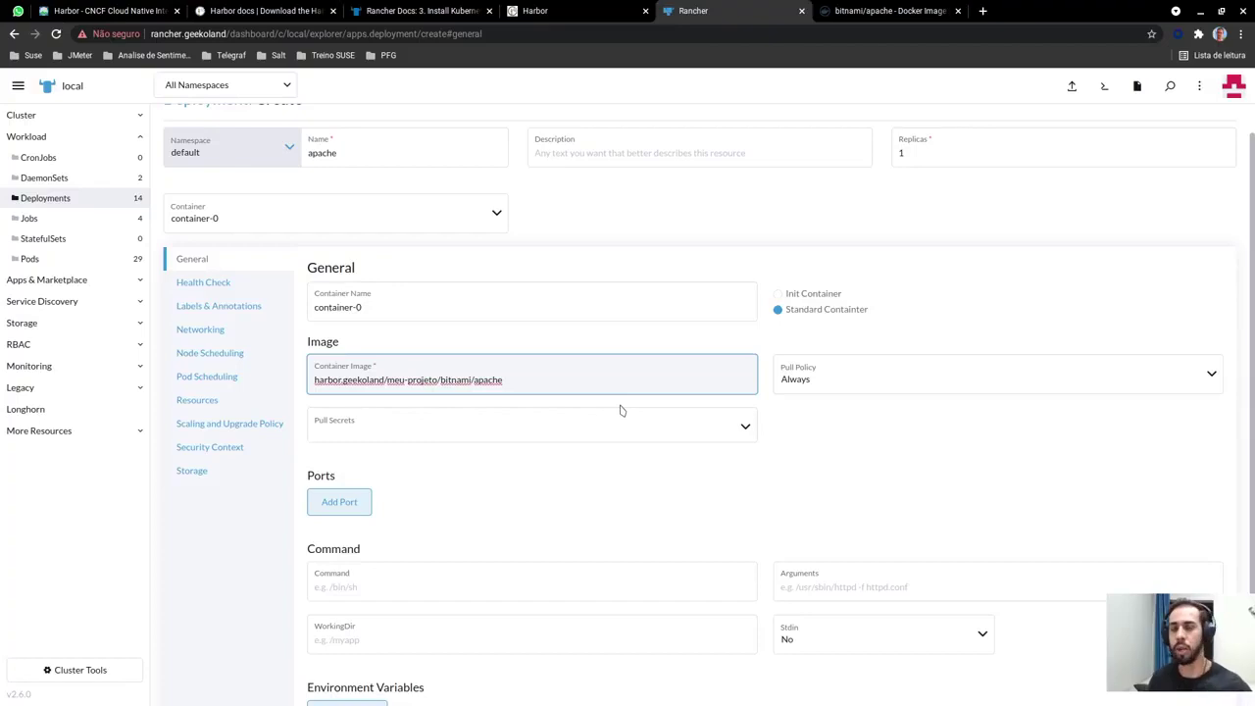
click(584, 12)
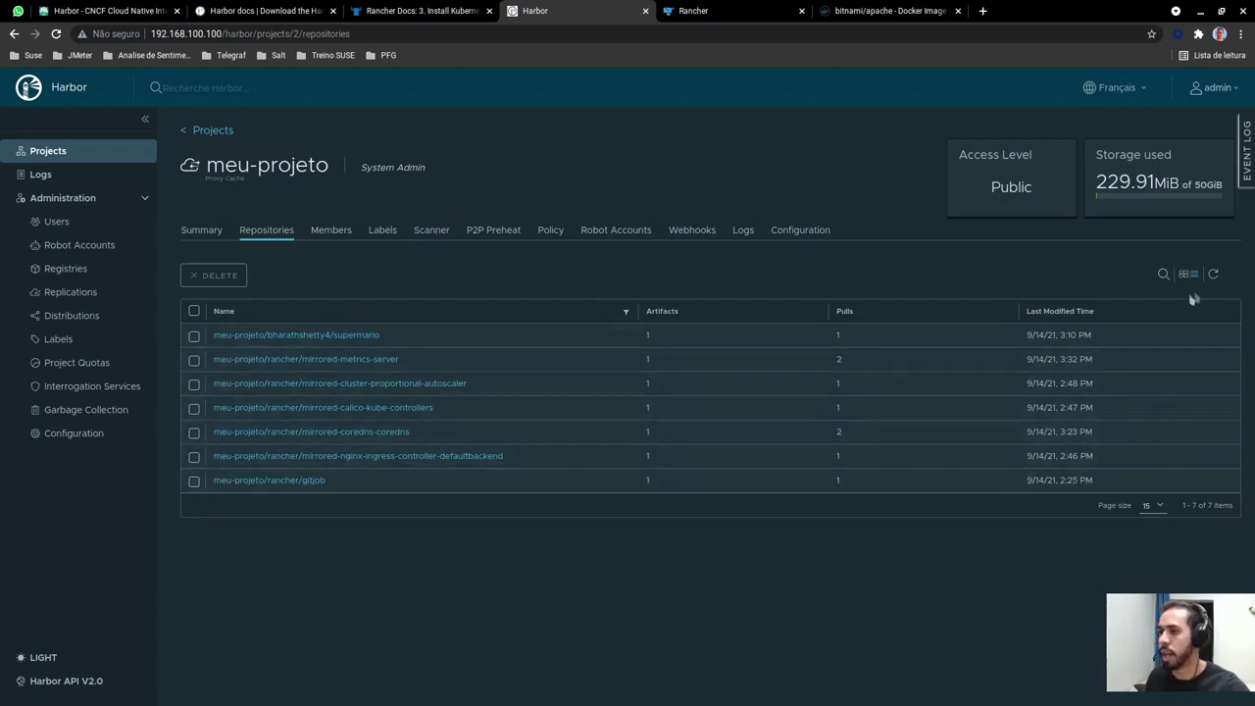
click(682, 12)
click(884, 14)
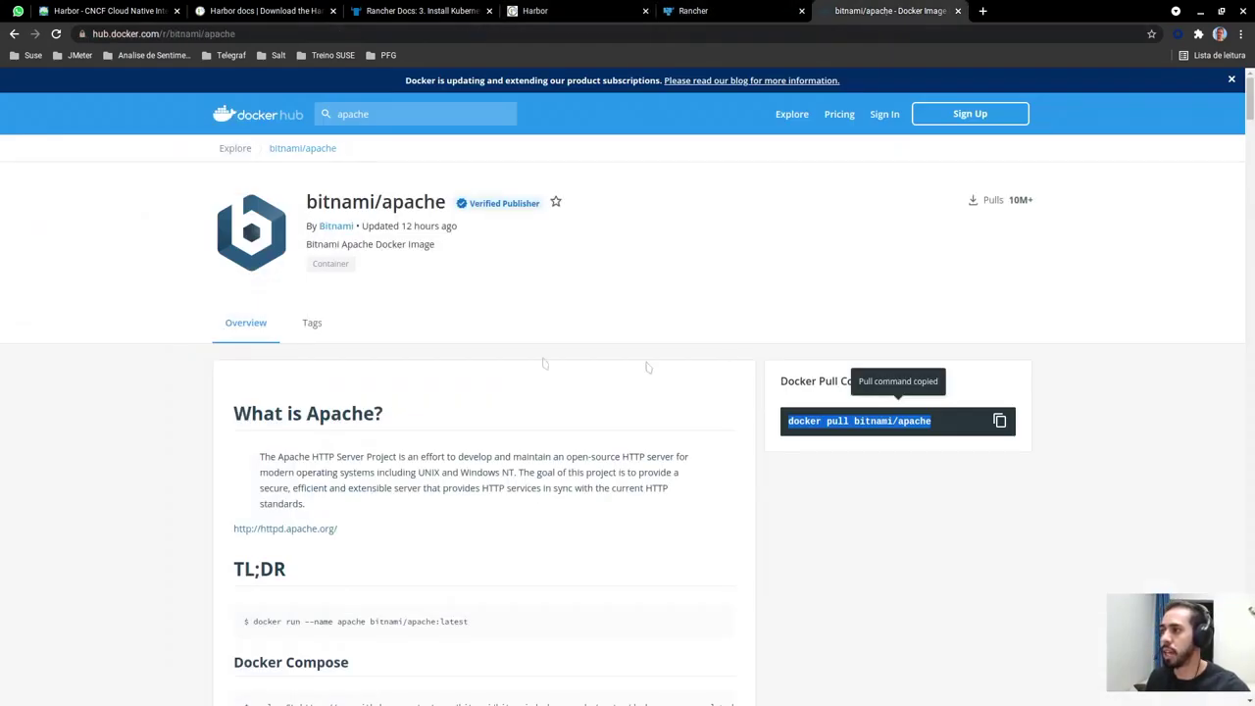
click(696, 12)
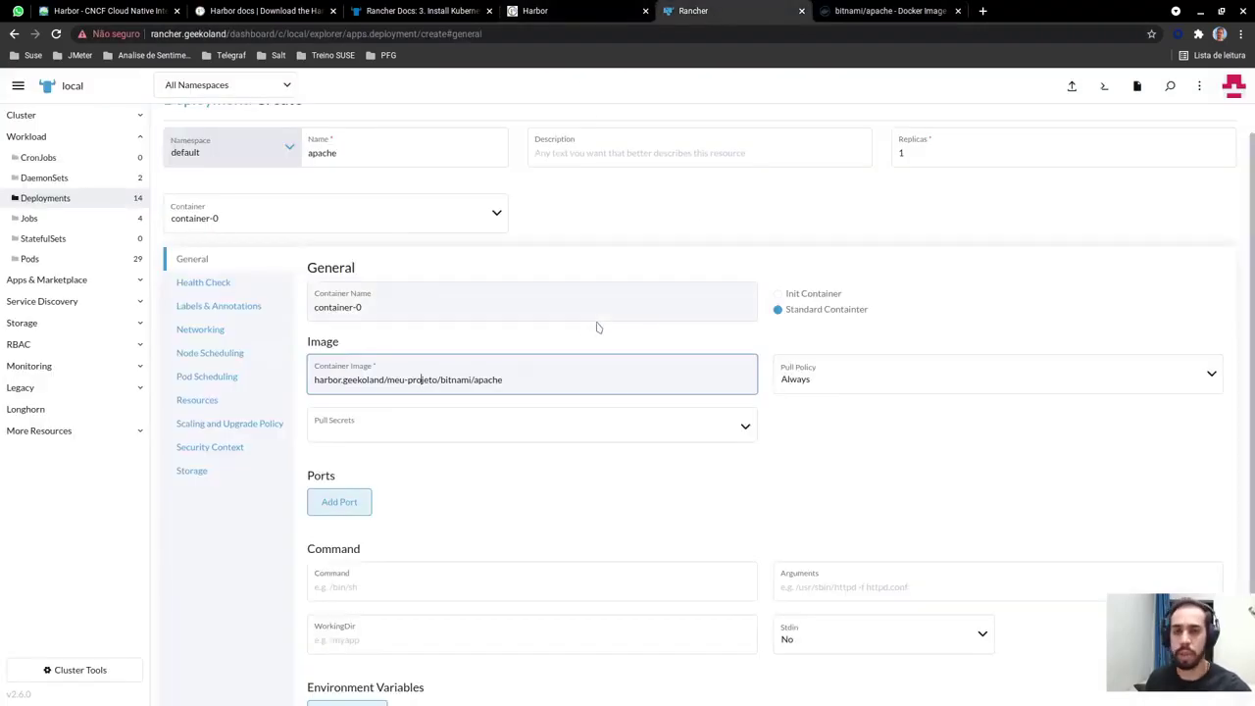
Add a Node Port service port named np-apache to the container
scroll(471, 460, down, 1)
click(339, 466)
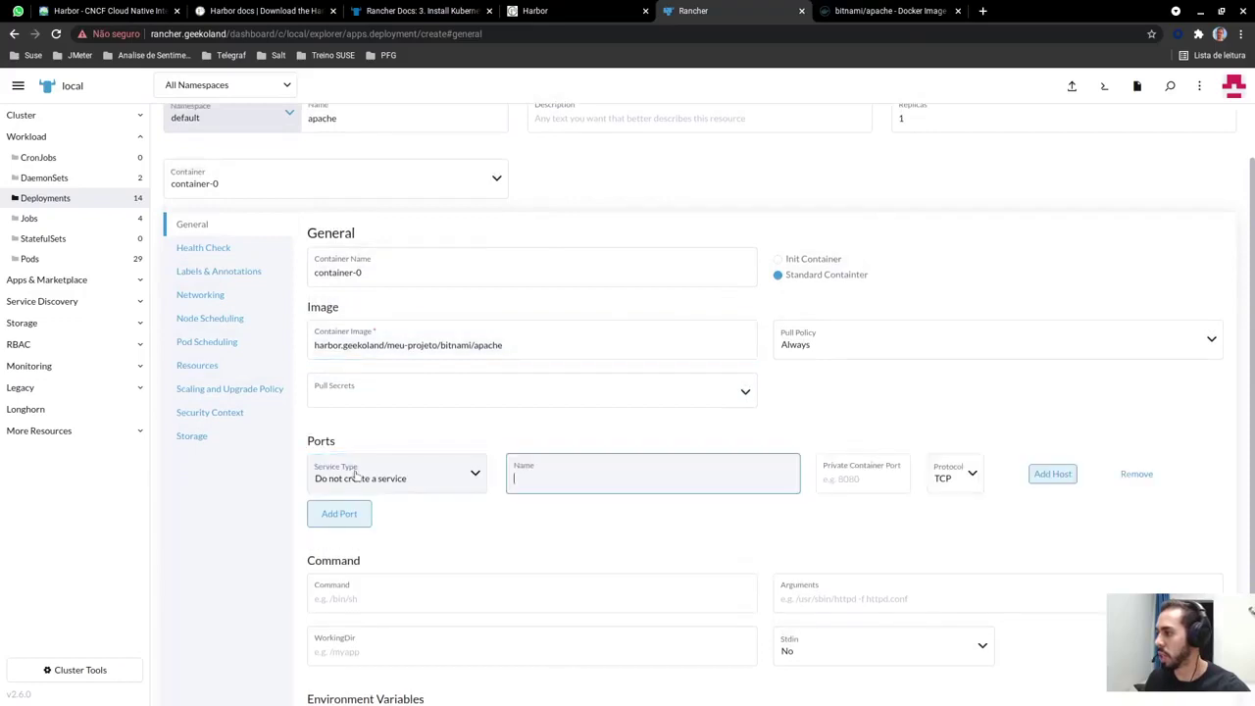
click(382, 478)
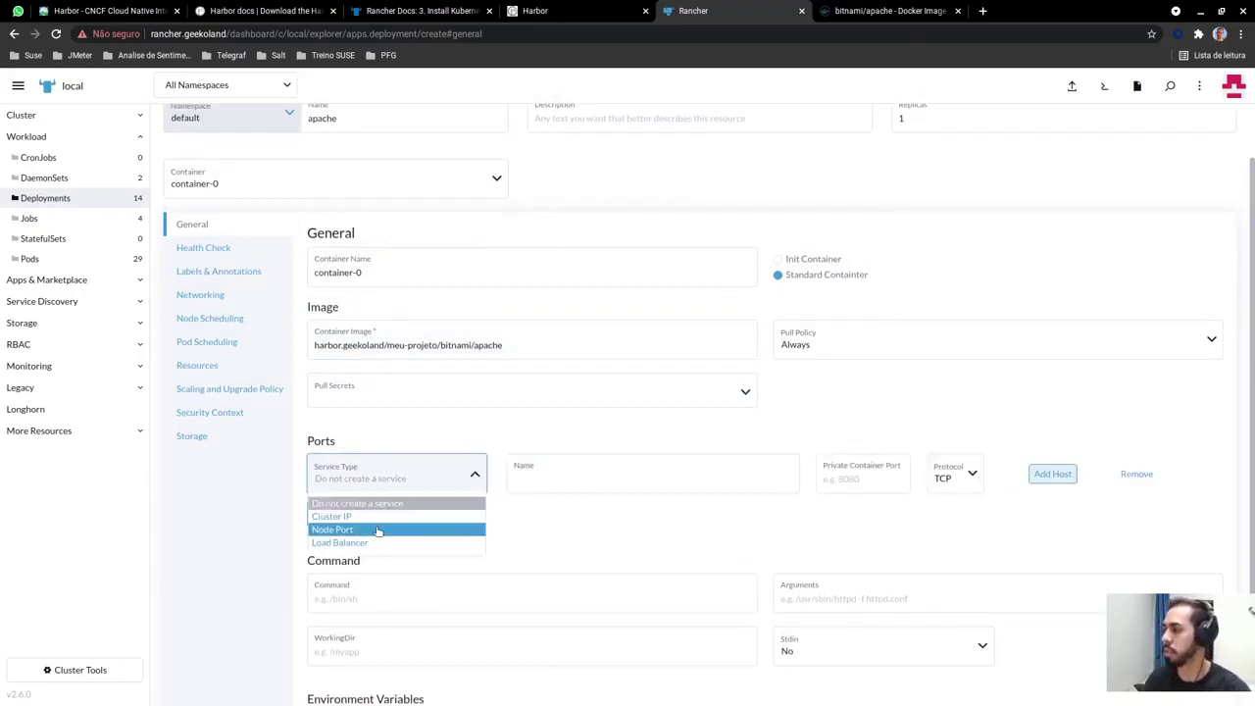
click(378, 529)
click(628, 478)
text(np-apache)
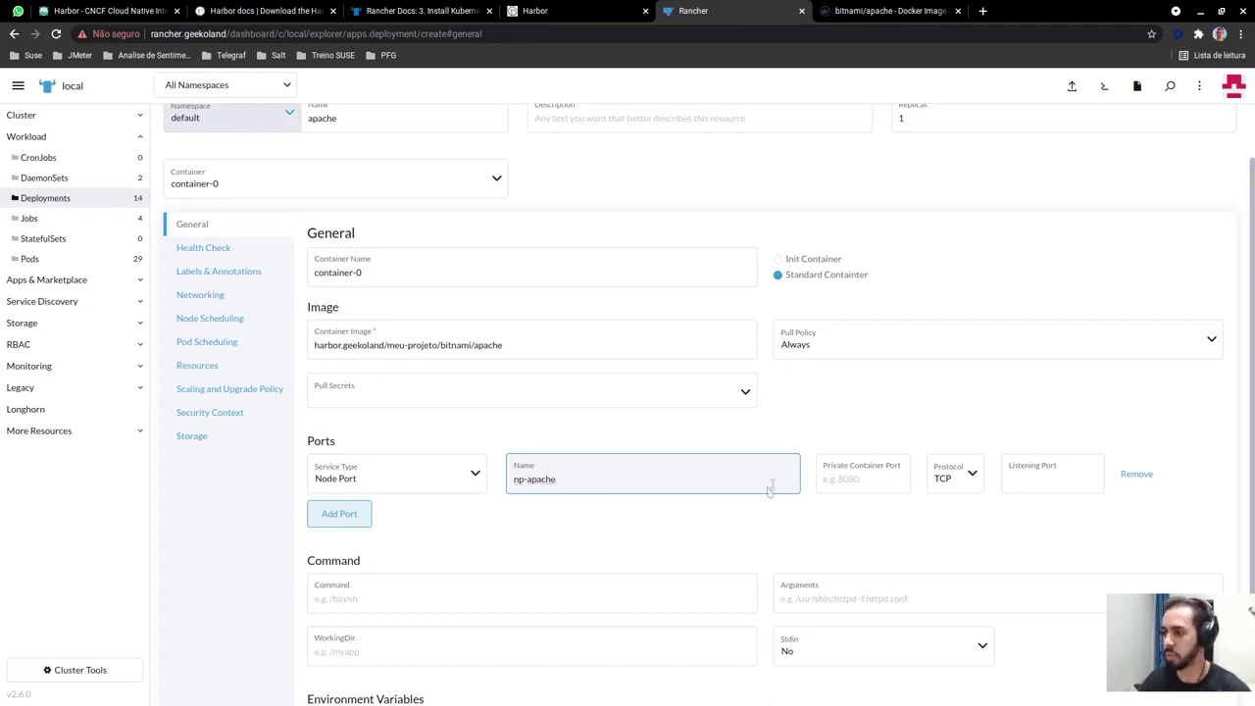
Map container port 8080 to listening port 30055 and create the apache deployment
click(861, 477)
text(8080)
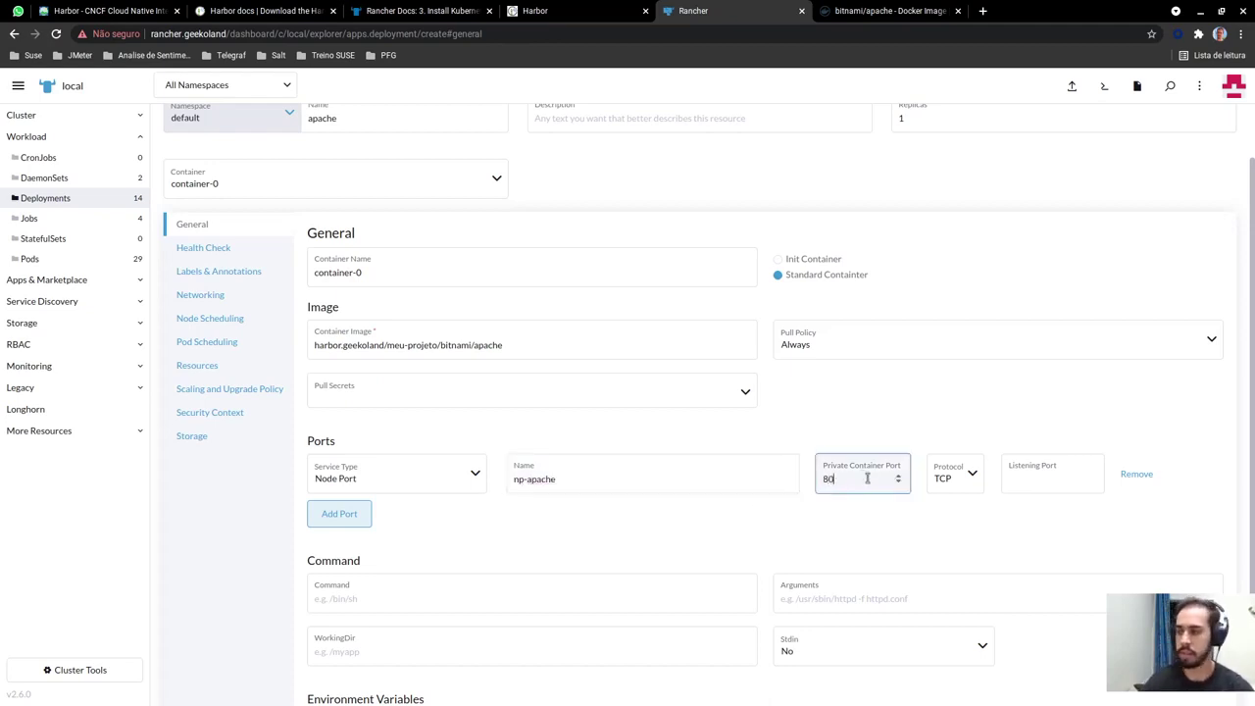
click(1026, 484)
click(1025, 481)
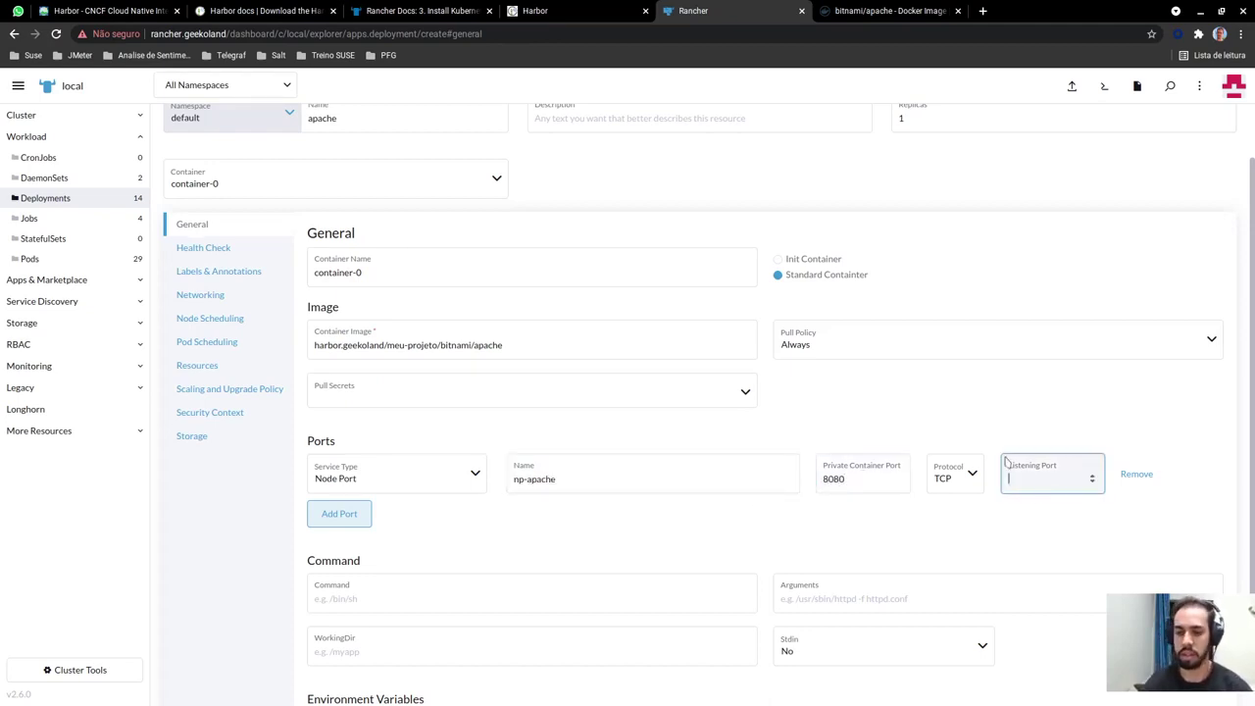
text(300)
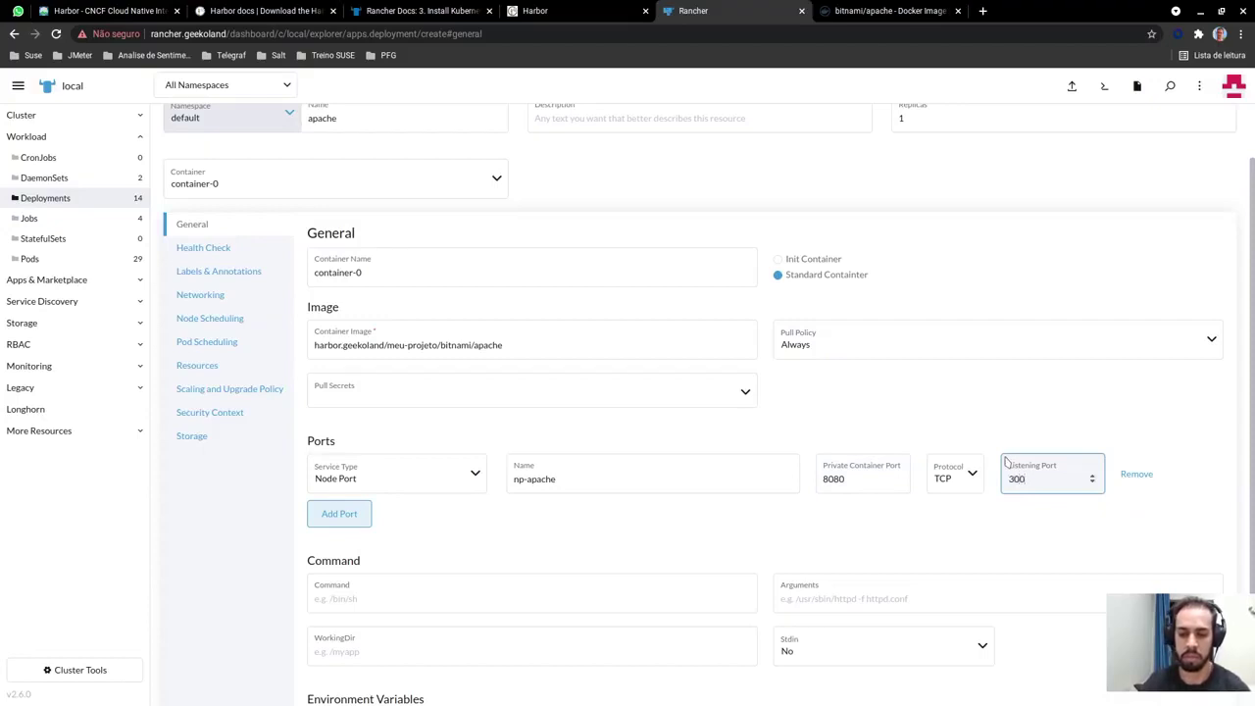
text(55)
scroll(977, 540, down, 1)
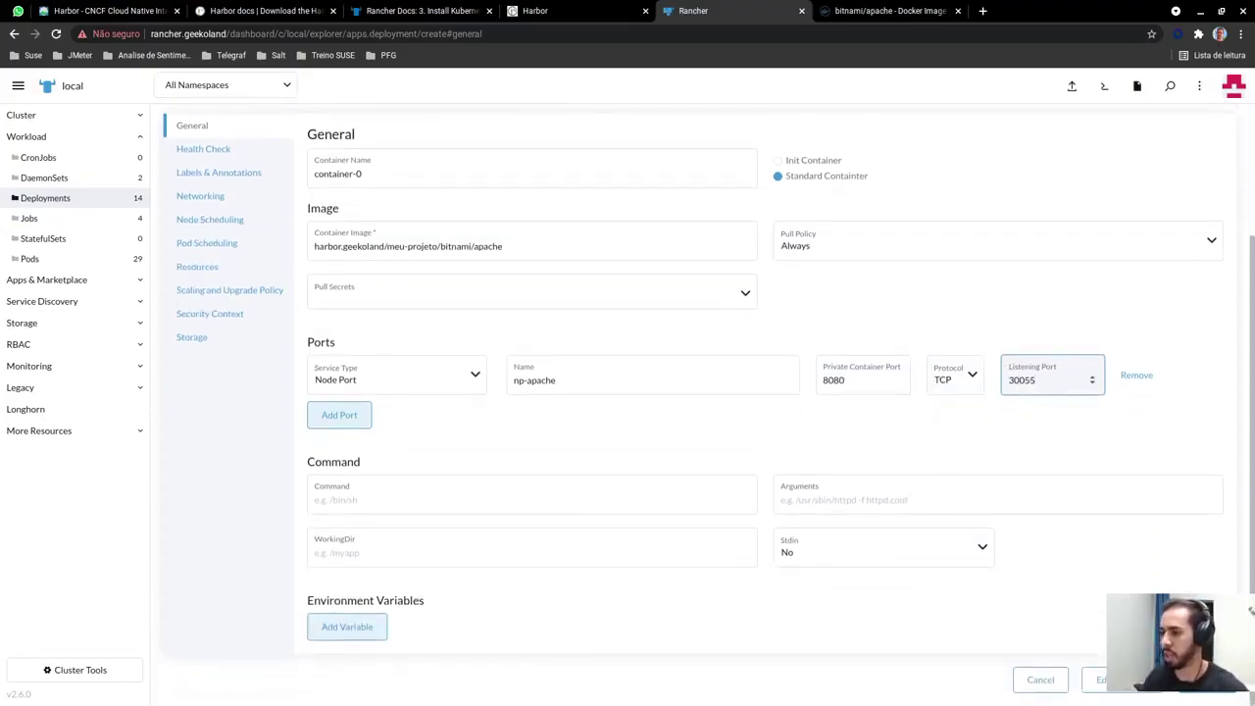
click(1170, 571)
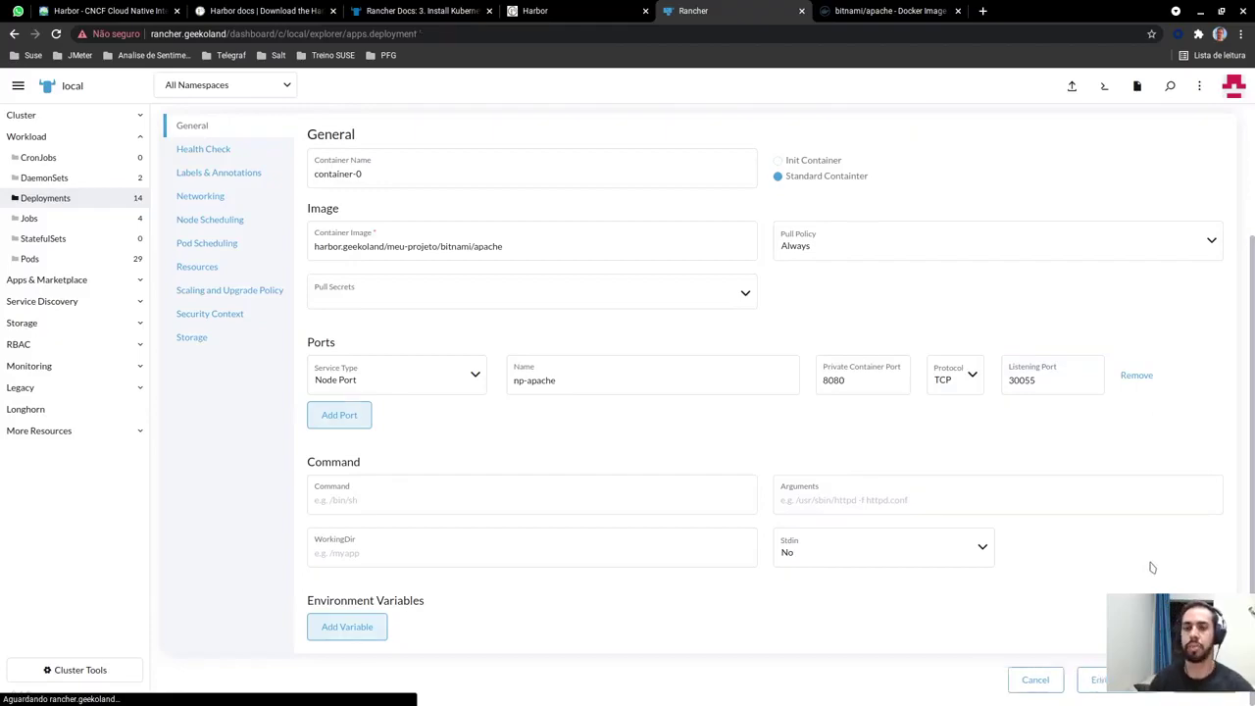
Check the apache pod's recent events to confirm the image was pulled from harbor.geekoland
scroll(824, 363, down, 3)
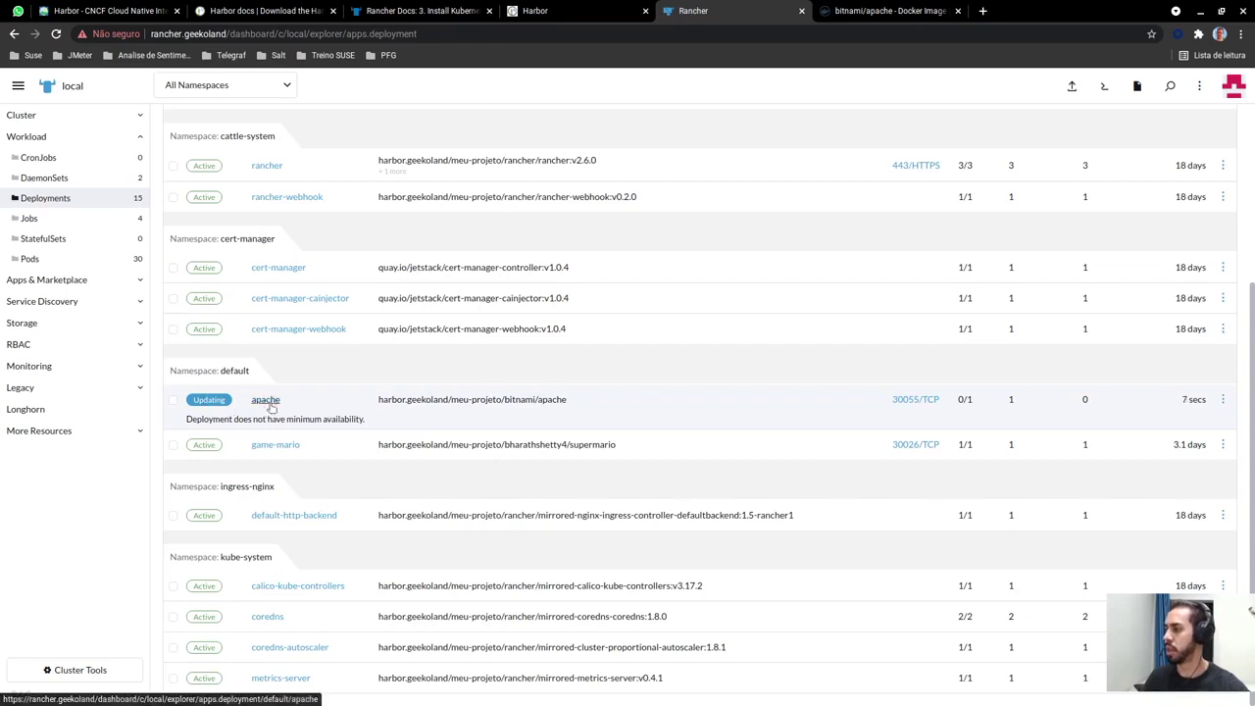
click(264, 400)
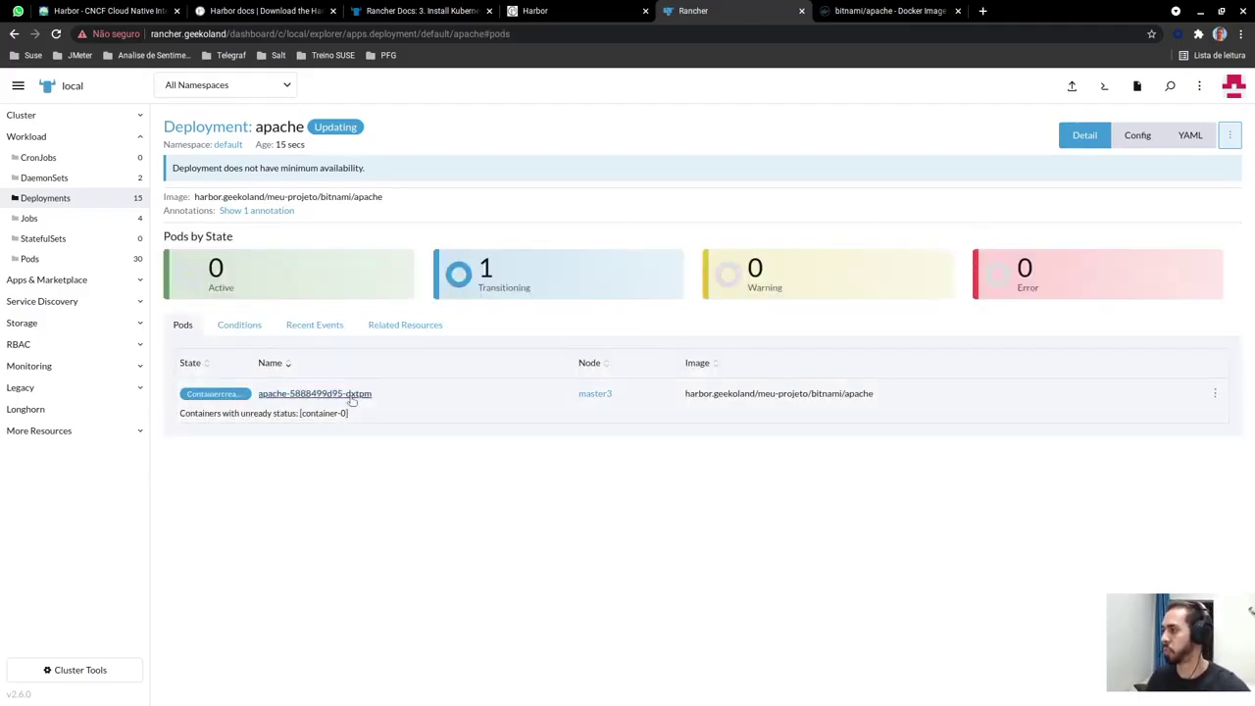
click(327, 393)
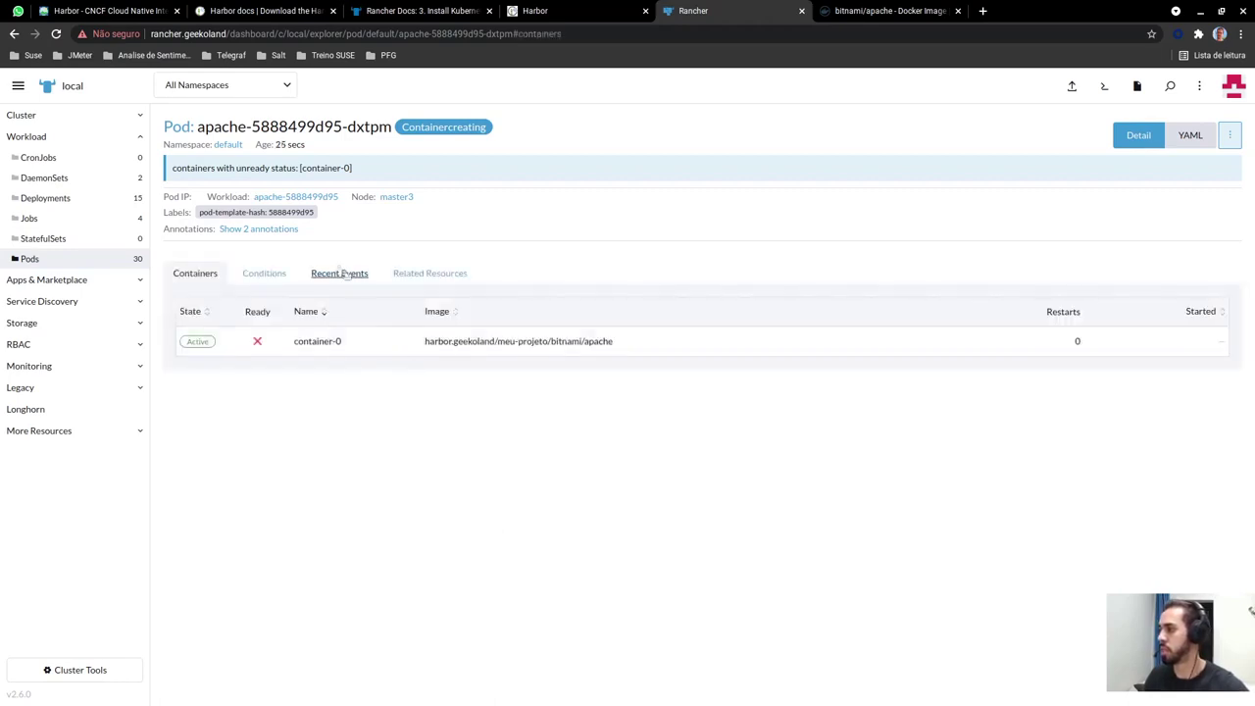
click(334, 275)
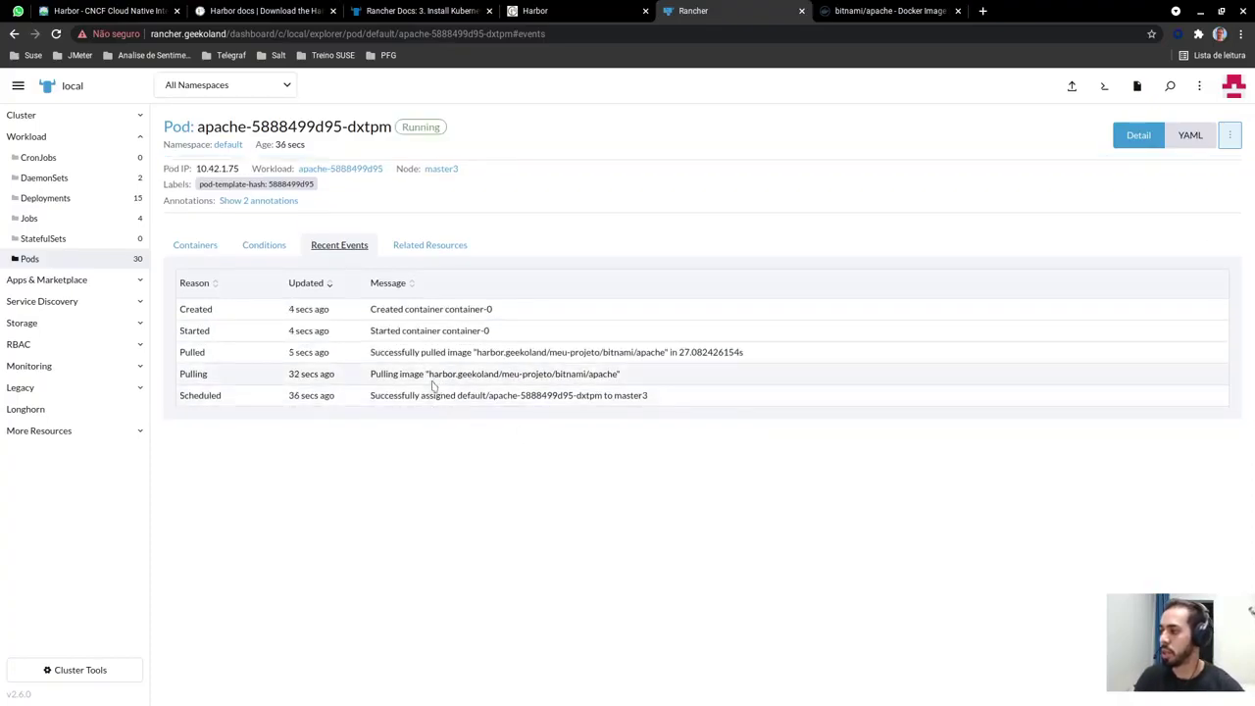
drag(432, 373, 652, 383)
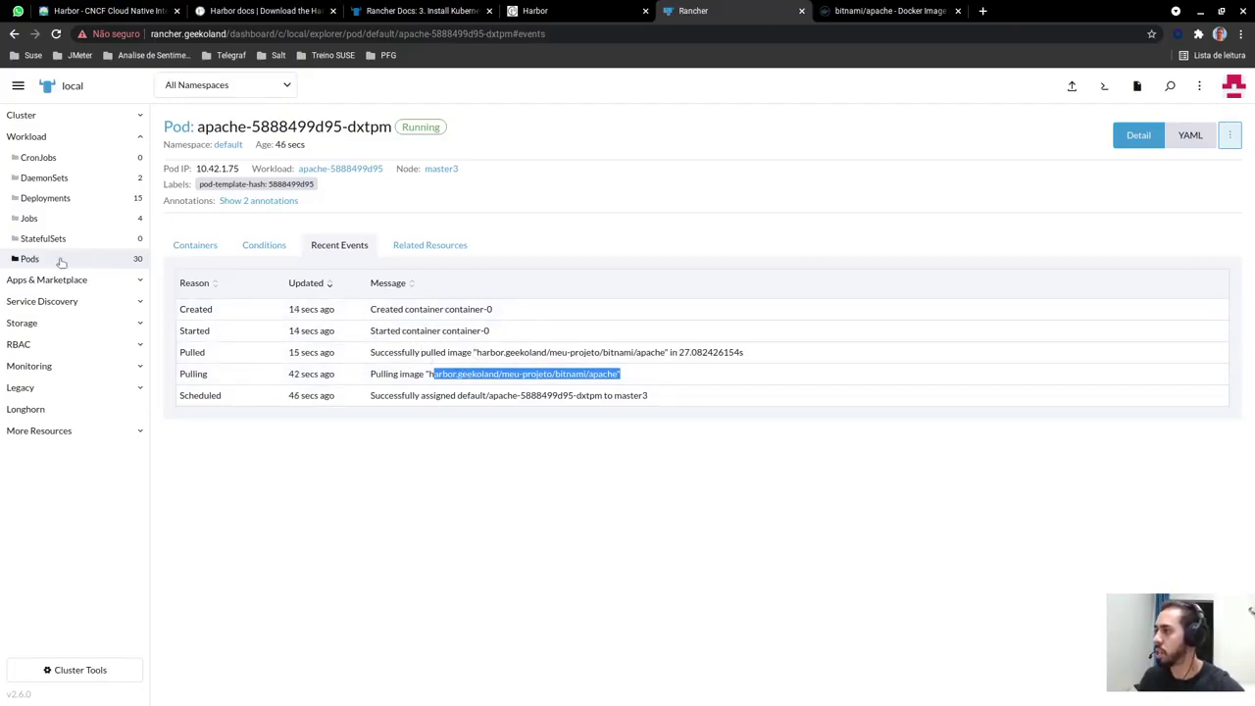
Return to the Deployments list, then bring up Harbor's meu-projeto repositories
click(45, 198)
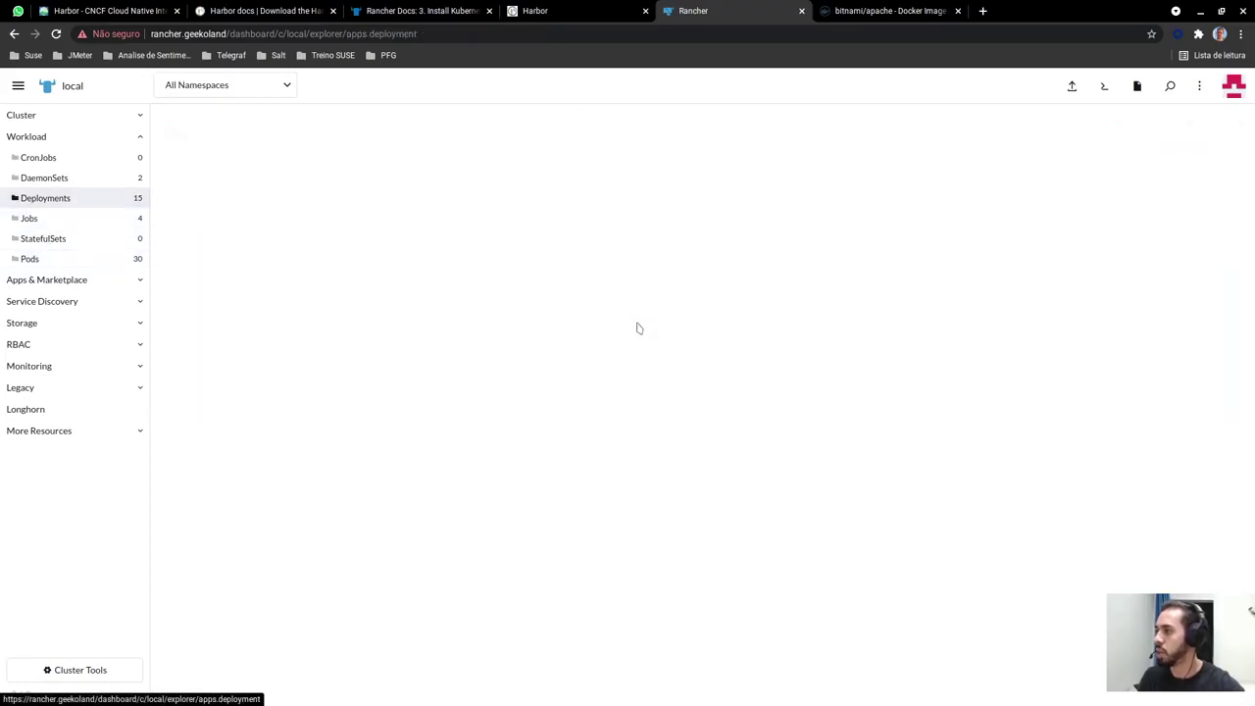
scroll(617, 412, down, 3)
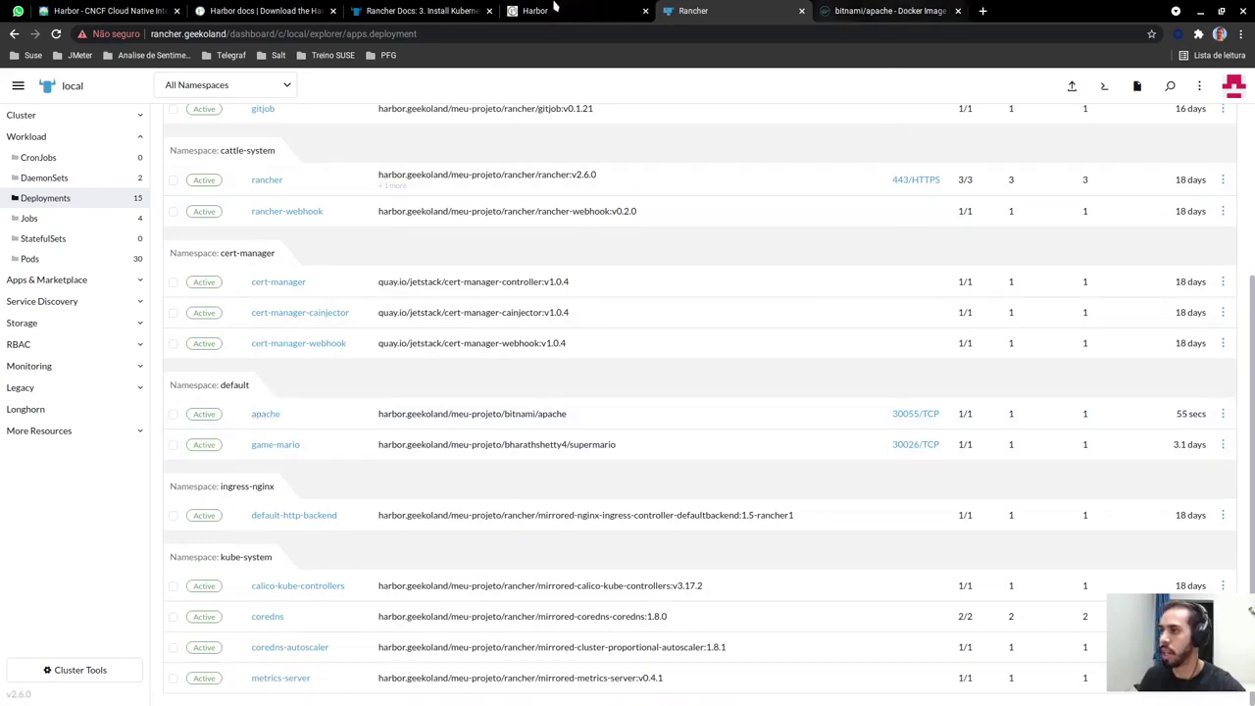
click(555, 10)
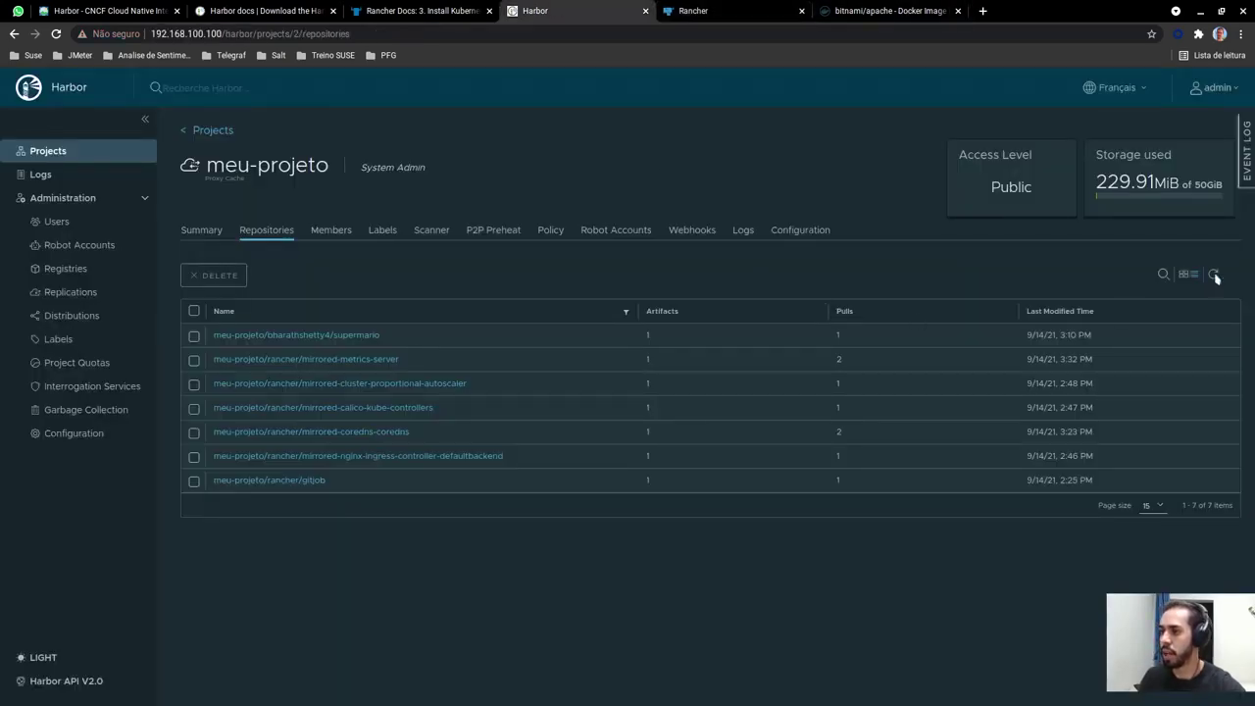
Refresh meu-projeto to list the cached bitnami/apache repository and review its Docker Hub proxy endpoint
click(1213, 275)
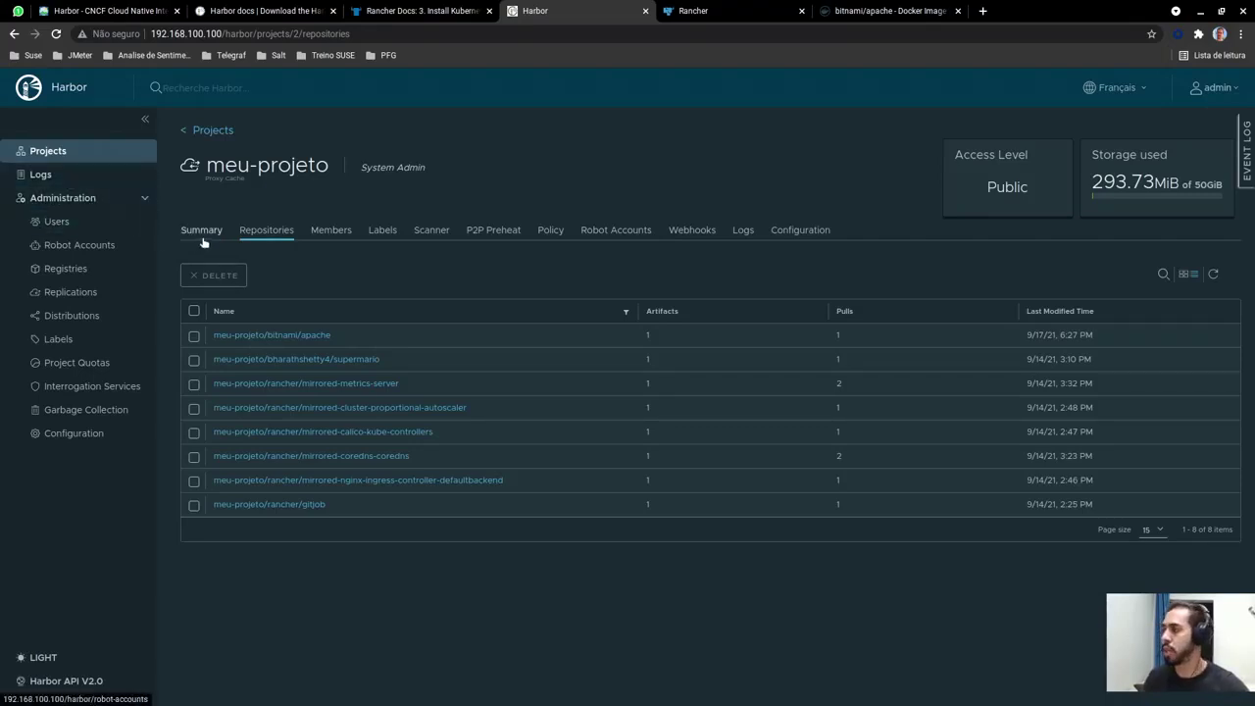
click(202, 235)
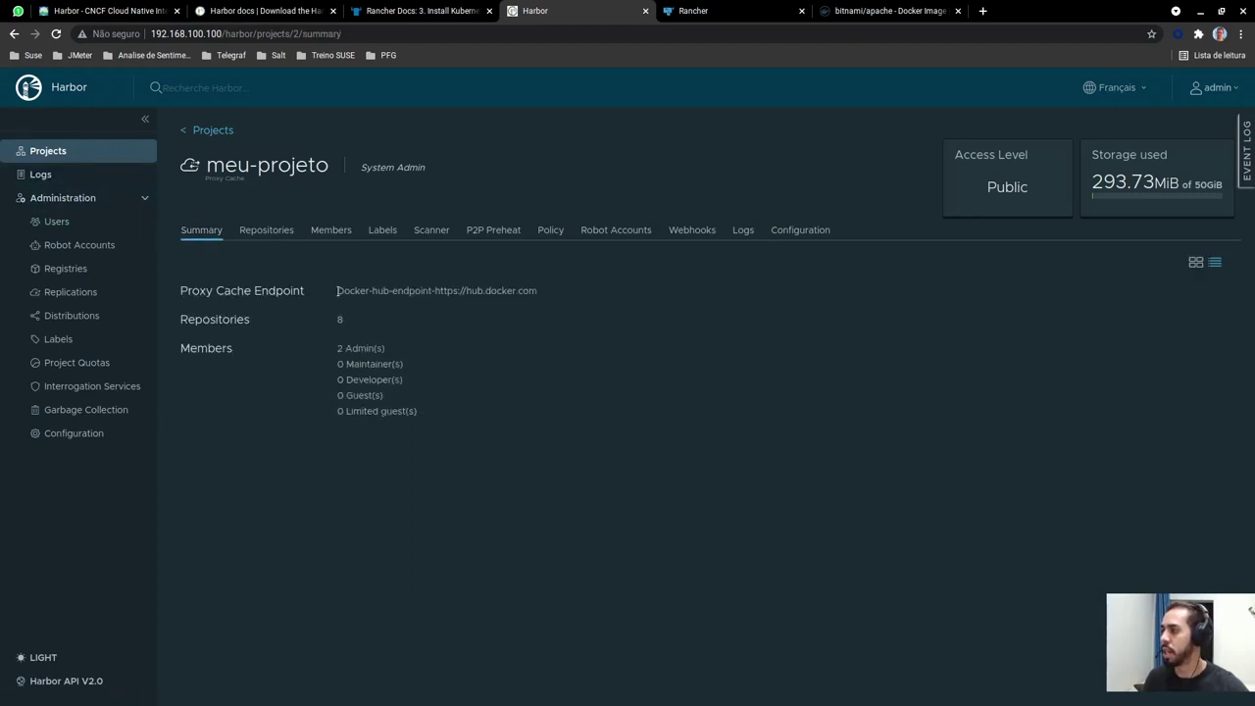
drag(384, 290, 547, 307)
click(547, 307)
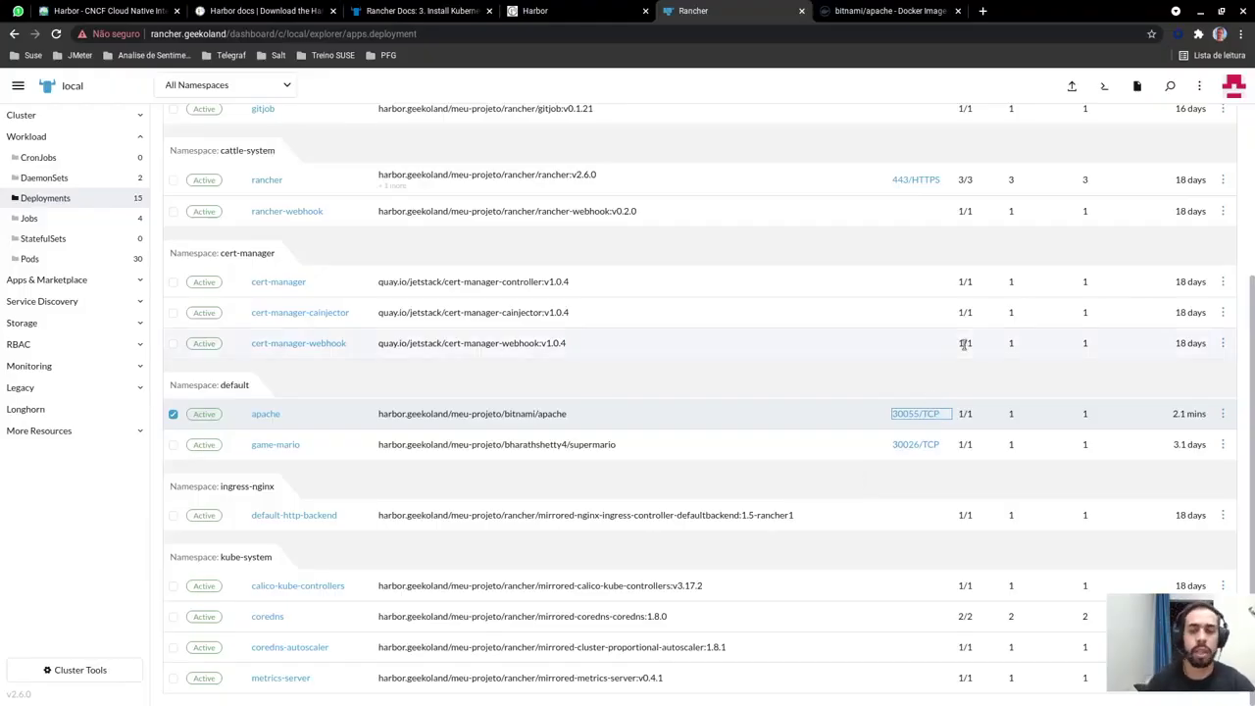
Open the apache row's 30055/TCP link and confirm 192.168.100.5:30055 shows 'It works!'
click(915, 414)
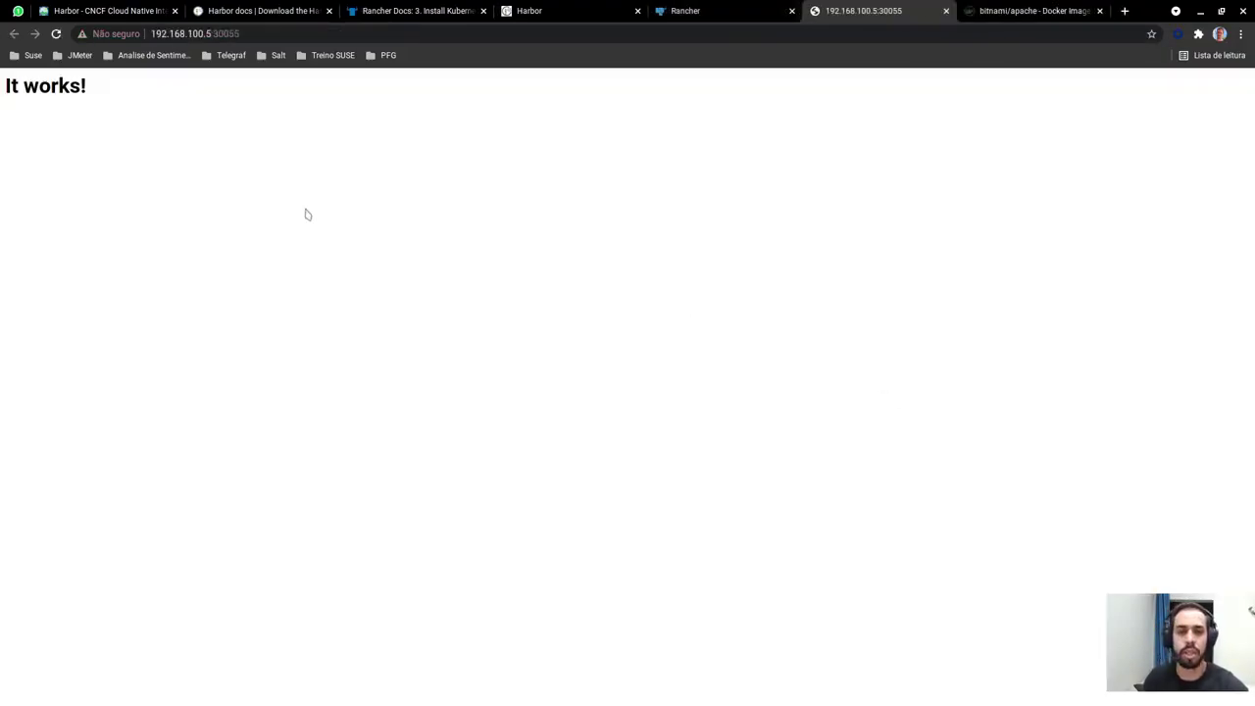
drag(112, 98, 4, 90)
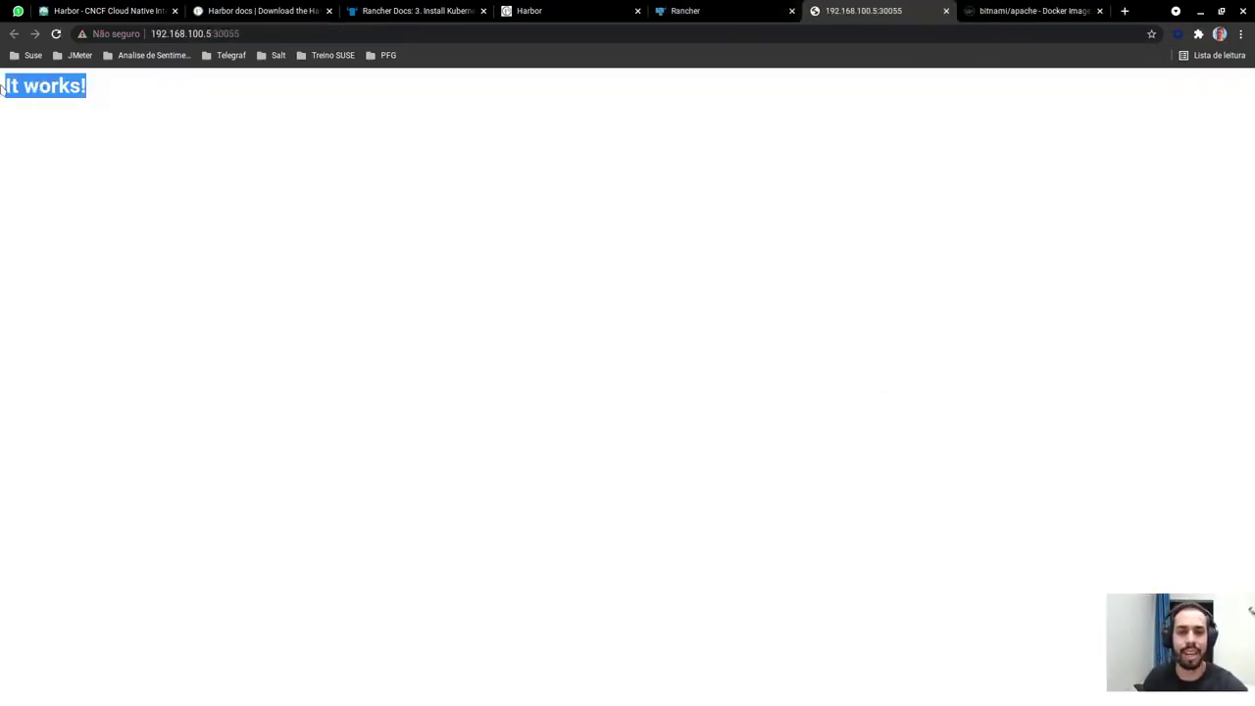
click(268, 232)
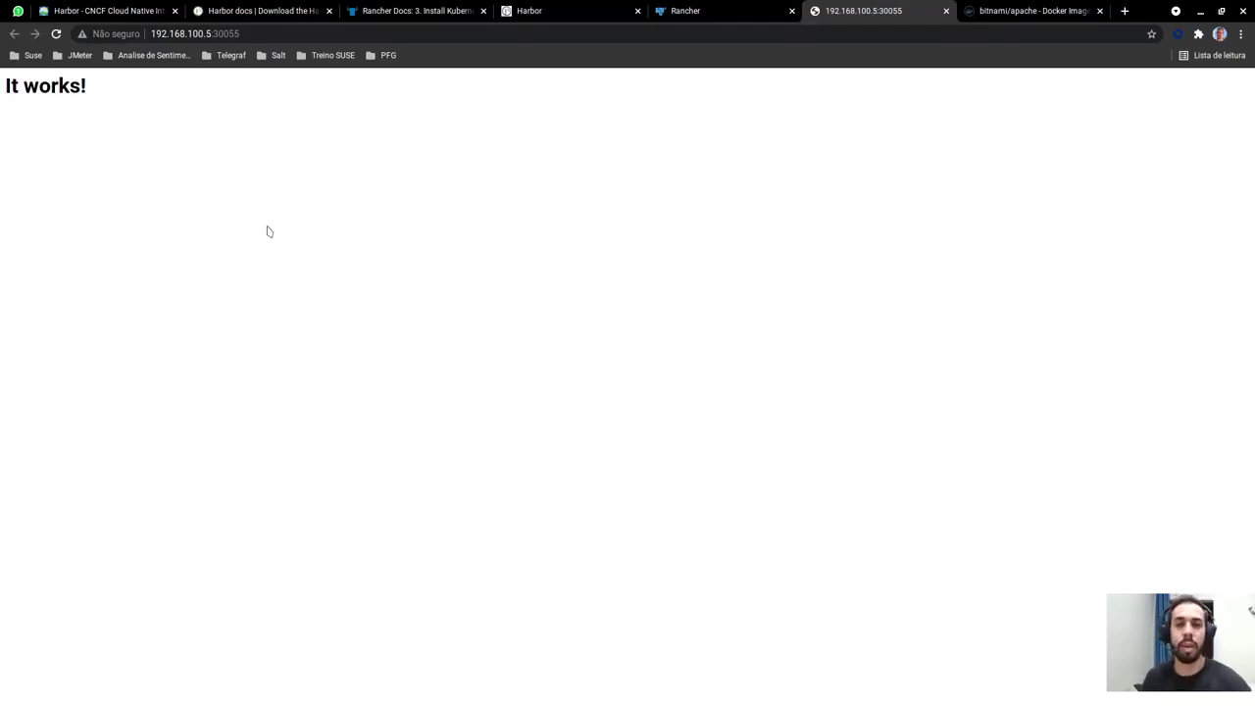